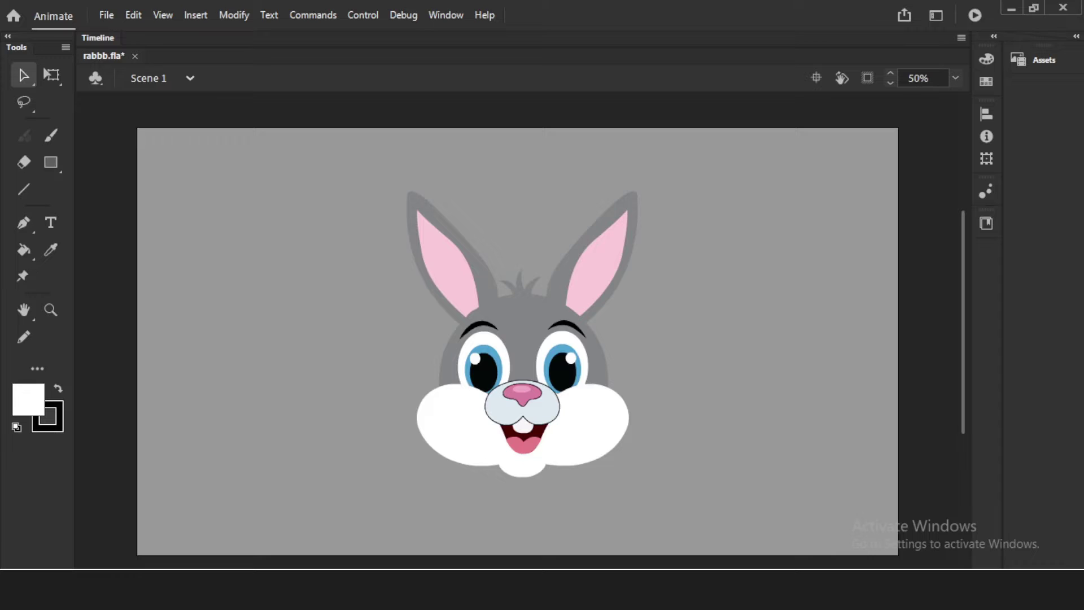
- Pull the rabbit's ears, eye parts, right eyebrow and grey head shape away from the face as separate objects
{"action": "left_click_drag", "start_coordinate": [358, 161], "coordinate": [704, 501]}
{"action": "left_click", "coordinate": [701, 460]}
{"action": "left_click_drag", "start_coordinate": [602, 286], "coordinate": [668, 237]}
{"action": "left_click_drag", "start_coordinate": [456, 276], "coordinate": [307, 251]}
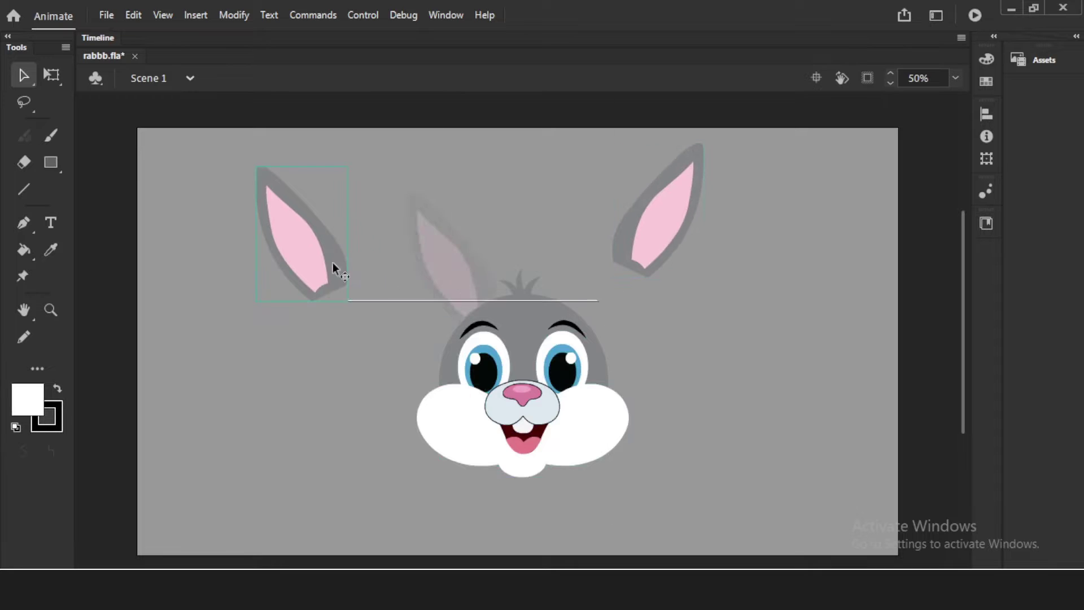
{"action": "left_click_drag", "start_coordinate": [487, 370], "coordinate": [329, 285]}
{"action": "left_click_drag", "start_coordinate": [474, 351], "coordinate": [339, 278]}
{"action": "left_click_drag", "start_coordinate": [563, 339], "coordinate": [745, 299]}
{"action": "left_click_drag", "start_coordinate": [558, 371], "coordinate": [763, 341]}
{"action": "left_click_drag", "start_coordinate": [572, 326], "coordinate": [391, 200]}
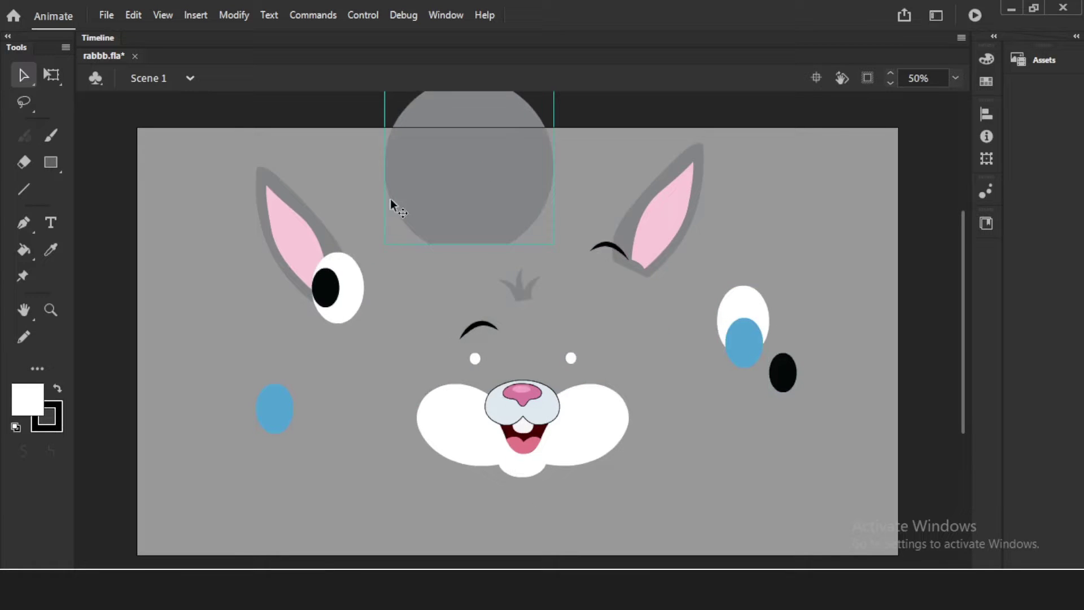
- Move both white cheeks and the chin away from the rabbit's mouth
{"action": "left_click", "coordinate": [102, 41]}
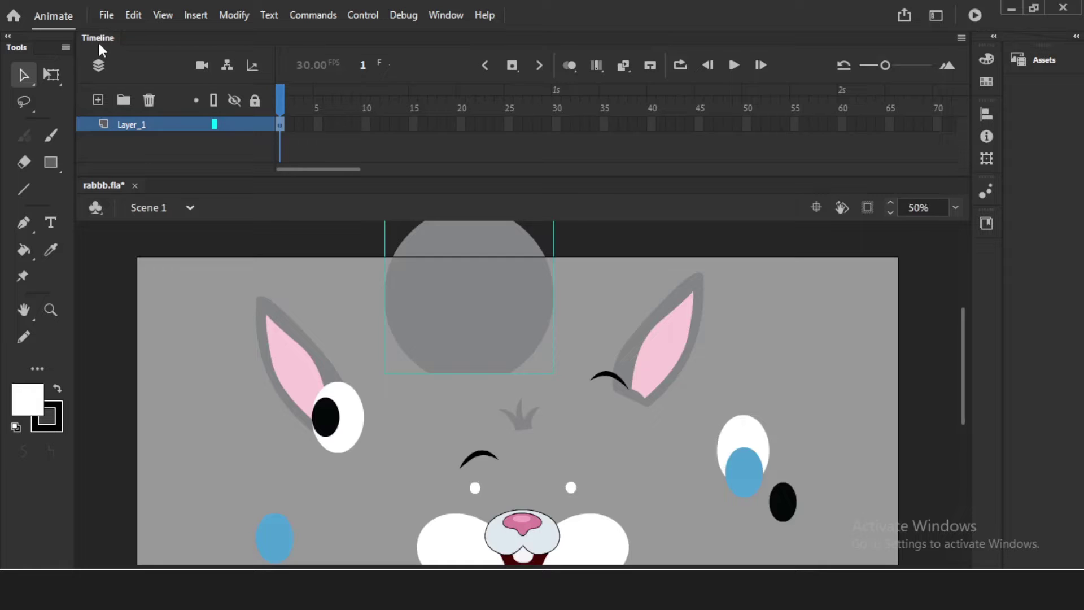
{"action": "left_click", "coordinate": [99, 45]}
{"action": "left_click_drag", "start_coordinate": [621, 434], "coordinate": [762, 493]}
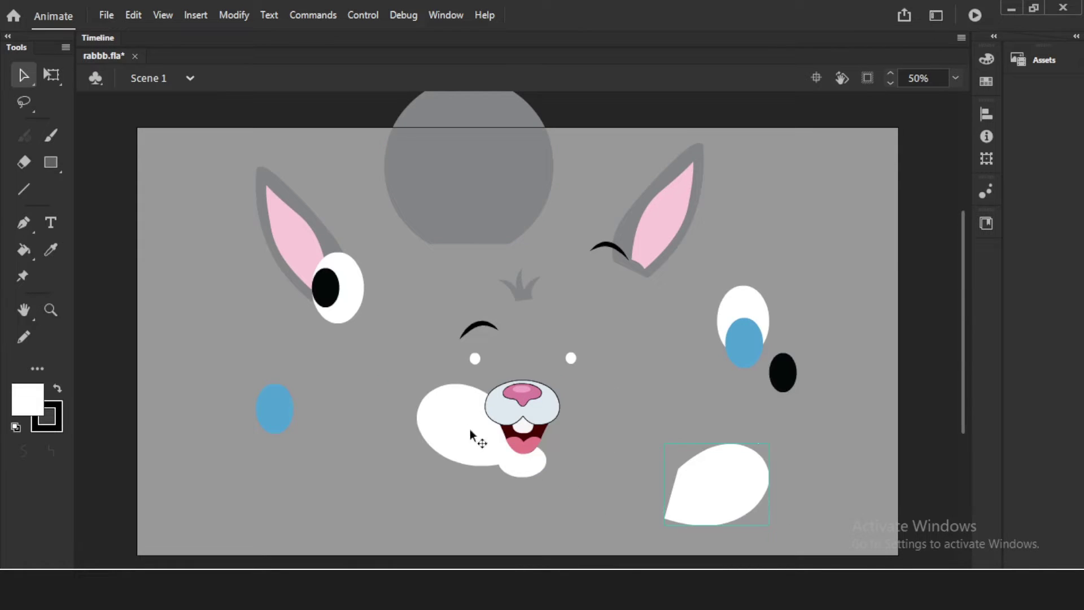
{"action": "left_click_drag", "start_coordinate": [471, 430], "coordinate": [338, 501]}
{"action": "left_click_drag", "start_coordinate": [521, 462], "coordinate": [505, 566]}
{"action": "left_click", "coordinate": [524, 451]}
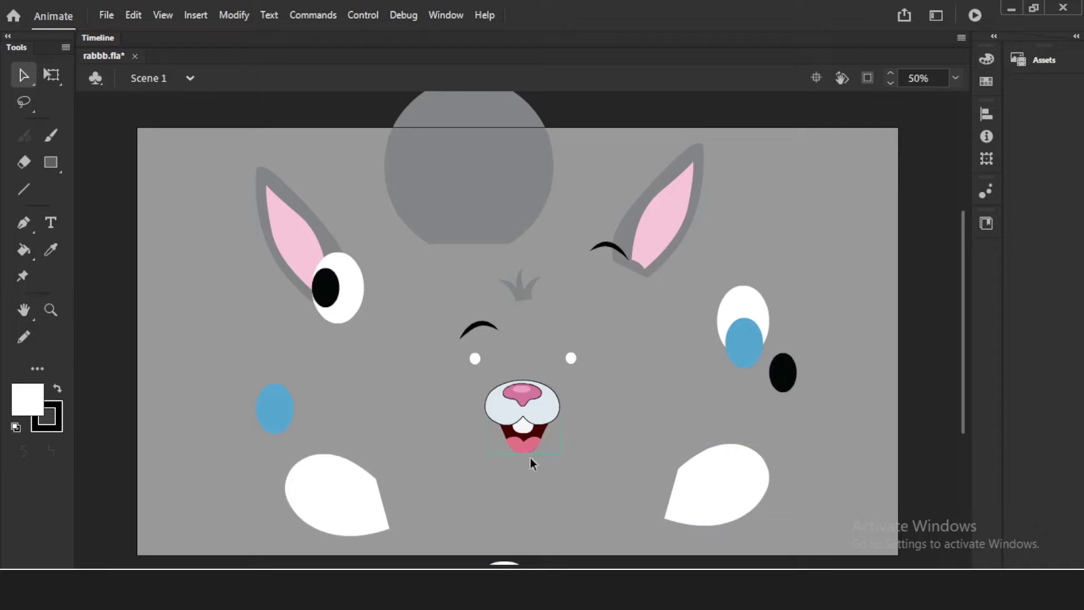
- Separate the nose, the pale muzzle and the teeth from the mouth
{"action": "scroll", "coordinate": [524, 506], "scroll_direction": "down", "scroll_amount": 3}
{"action": "left_click_drag", "start_coordinate": [514, 492], "coordinate": [519, 383]}
{"action": "scroll", "coordinate": [516, 425], "scroll_direction": "up", "scroll_amount": 4}
{"action": "left_click_drag", "start_coordinate": [481, 445], "coordinate": [593, 432]}
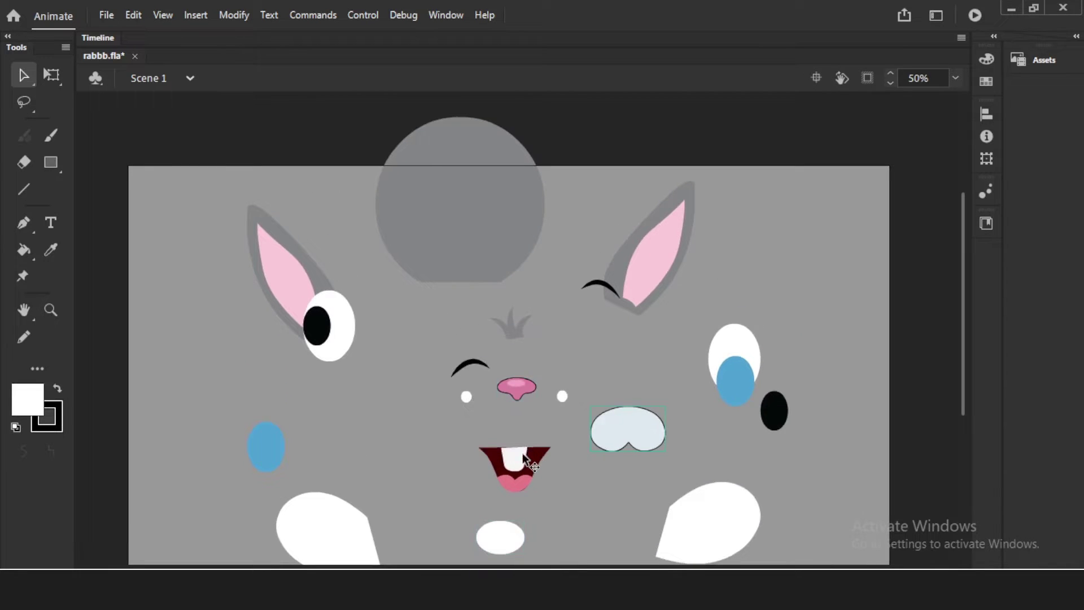
{"action": "left_click_drag", "start_coordinate": [523, 453], "coordinate": [520, 418]}
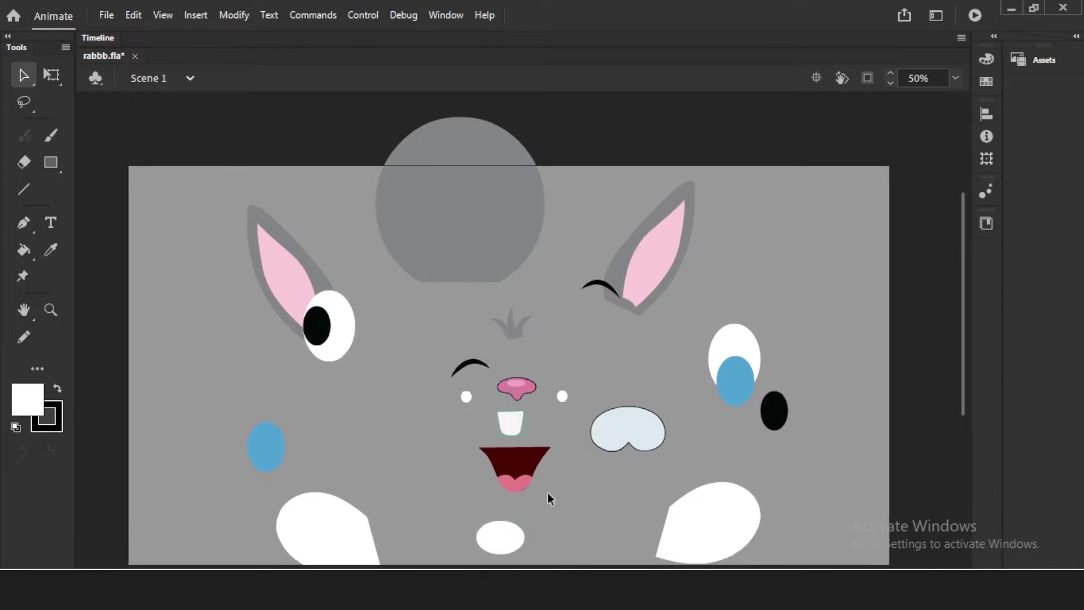
- Spread the loose parts over the stage, shifting both cheeks inward and the grey head shape down
{"action": "left_click", "coordinate": [581, 505]}
{"action": "left_click_drag", "start_coordinate": [583, 494], "coordinate": [590, 460]}
{"action": "left_click_drag", "start_coordinate": [659, 384], "coordinate": [629, 384]}
{"action": "left_click_drag", "start_coordinate": [706, 470], "coordinate": [686, 461]}
{"action": "left_click_drag", "start_coordinate": [364, 514], "coordinate": [390, 498]}
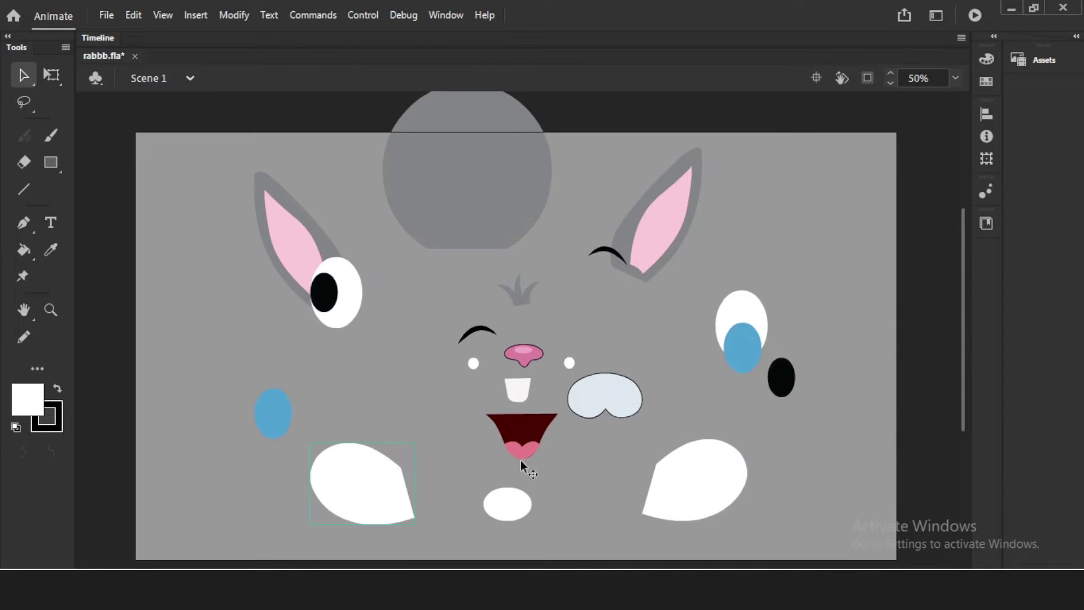
{"action": "left_click", "coordinate": [581, 482]}
{"action": "left_click_drag", "start_coordinate": [496, 201], "coordinate": [519, 233]}
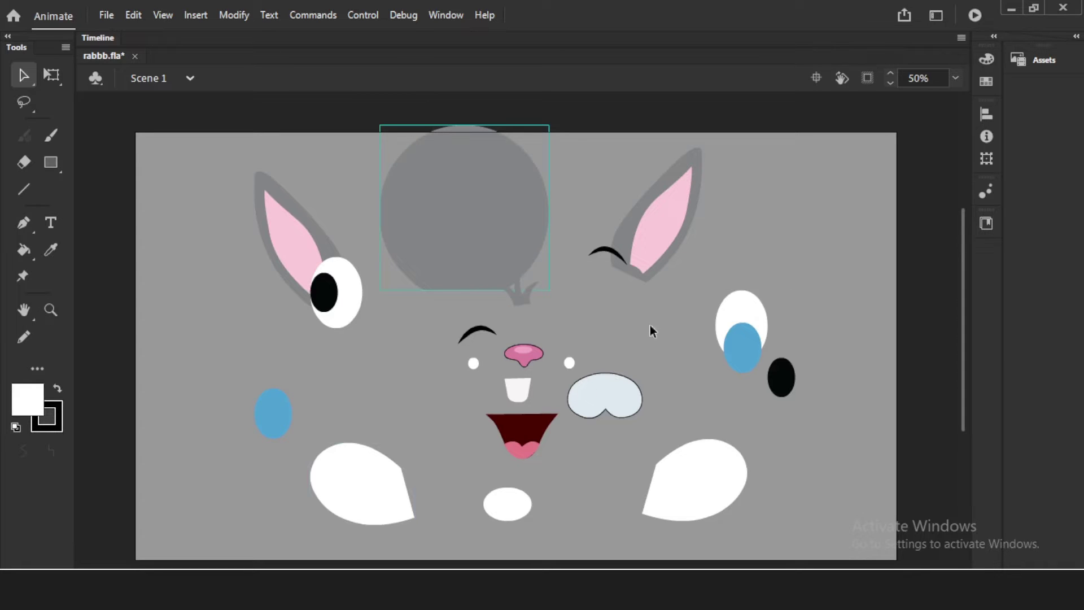
- Revert all the part moves until the rabbit head is fully assembled again
{"action": "key", "text": "ctrl+z"}
{"action": "key", "text": "ctrl+z"}
{"action": "key", "text": "ctrl+z"}
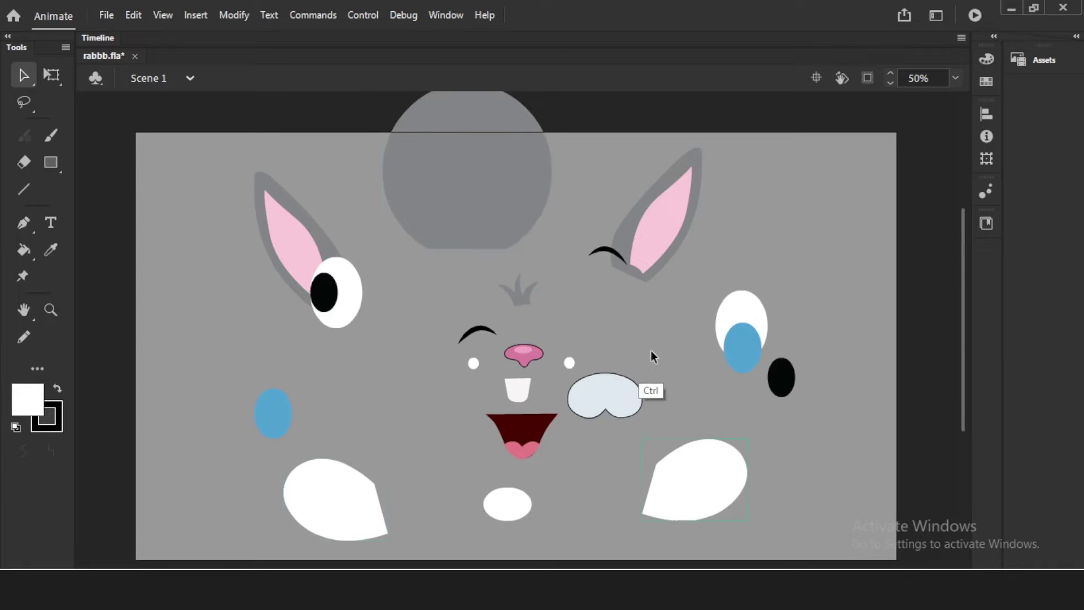
{"action": "key", "text": "ctrl+z"}
{"action": "key", "text": "ctrl+z"}
{"action": "key", "text": "ctrl+z"}
{"action": "key", "text": "ctrl+z"}
{"action": "key", "text": "ctrl+z"}
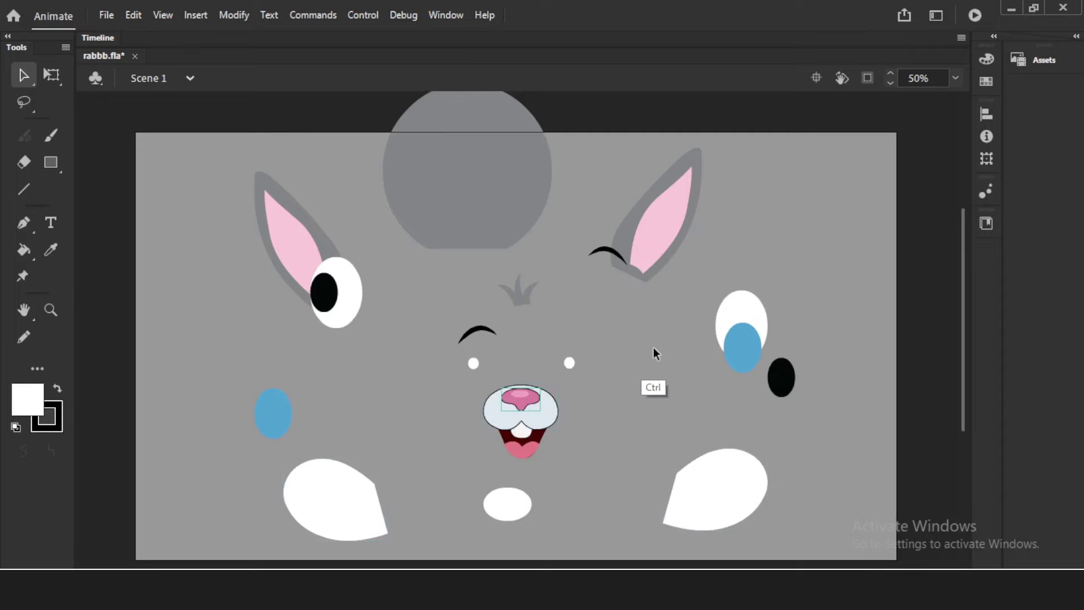
{"action": "key", "text": "ctrl+y"}
{"action": "key", "text": "ctrl+y"}
{"action": "key", "text": "ctrl+y"}
{"action": "key", "text": "ctrl+y"}
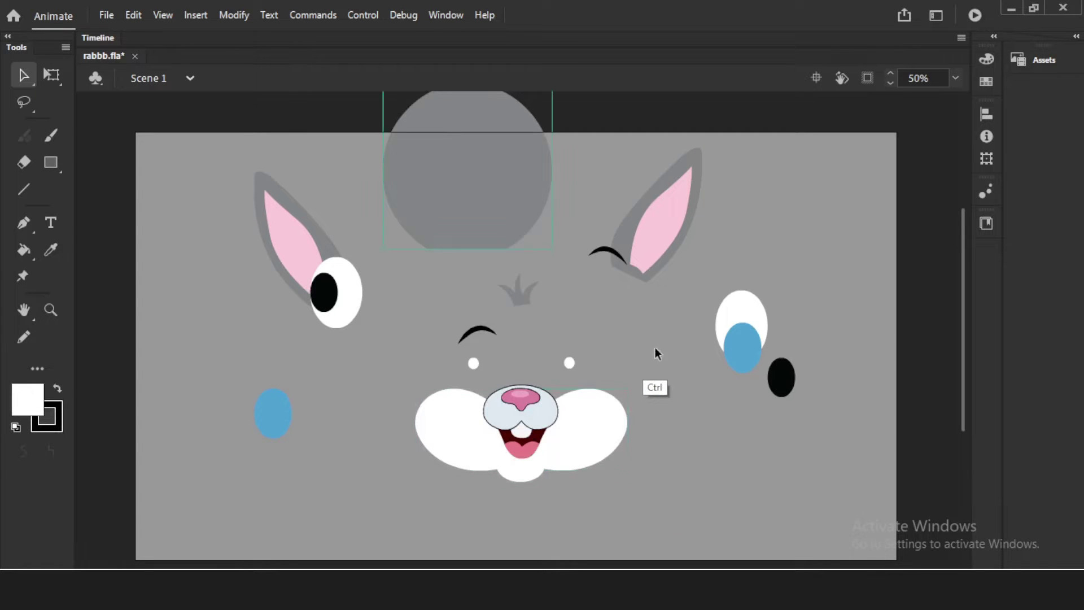
{"action": "key", "text": "ctrl+y"}
{"action": "key", "text": "ctrl+y"}
{"action": "key", "text": "ctrl+y"}
{"action": "key", "text": "ctrl+y"}
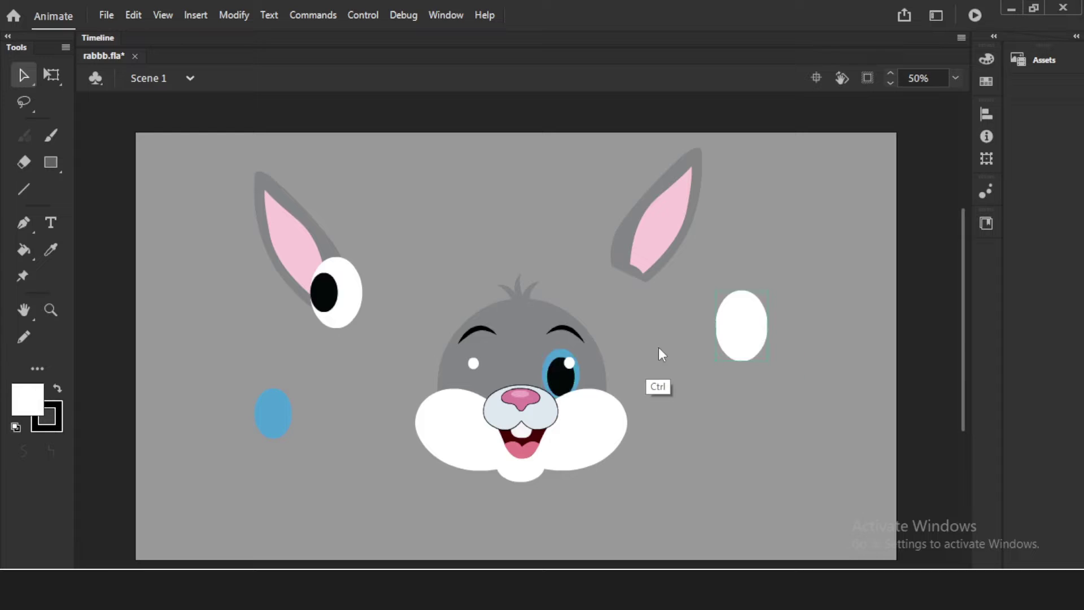
{"action": "key", "text": "ctrl+y"}
{"action": "key", "text": "ctrl+y"}
{"action": "key", "text": "ctrl+y"}
{"action": "key", "text": "ctrl+y"}
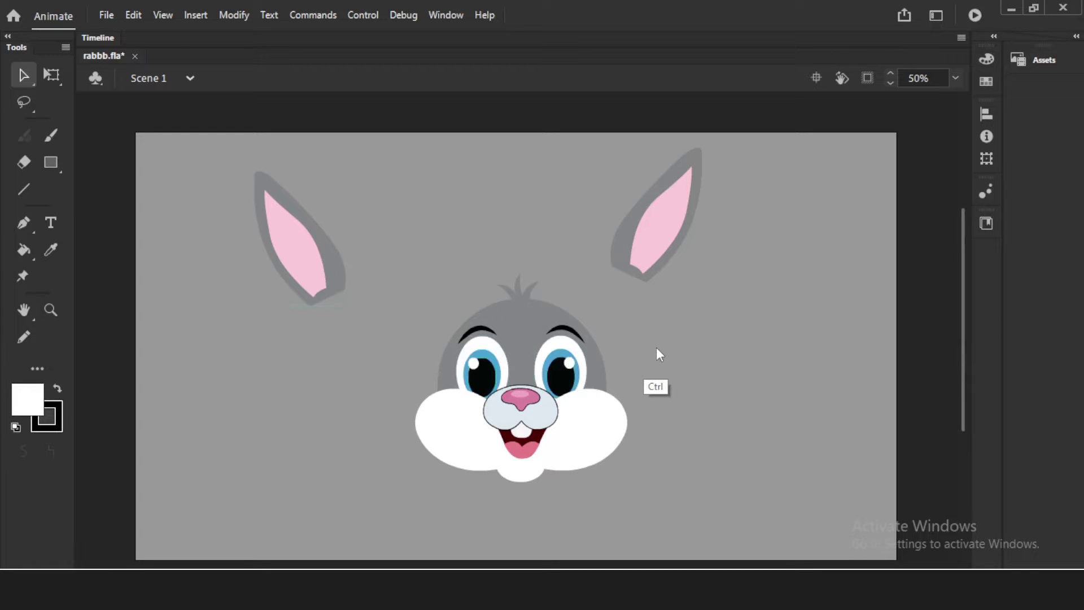
{"action": "key", "text": "ctrl+y"}
{"action": "key", "text": "ctrl+y"}
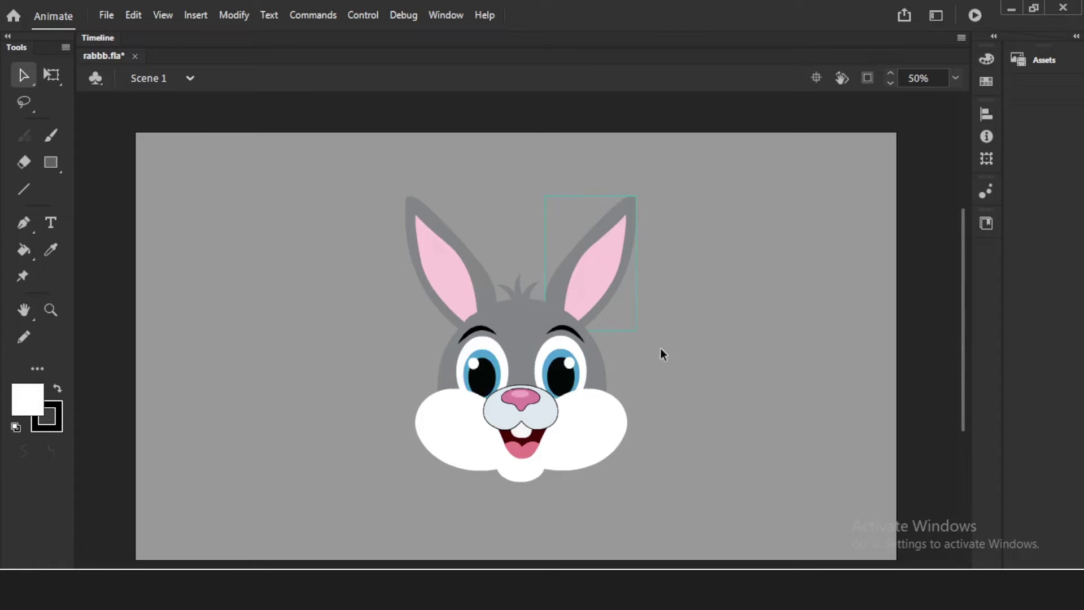
- Select every part of the rabbit head and distribute the parts to separate layers
{"action": "left_click_drag", "start_coordinate": [337, 161], "coordinate": [687, 489]}
{"action": "left_click", "coordinate": [691, 453]}
{"action": "left_click_drag", "start_coordinate": [331, 160], "coordinate": [720, 494]}
{"action": "right_click", "coordinate": [582, 417]}
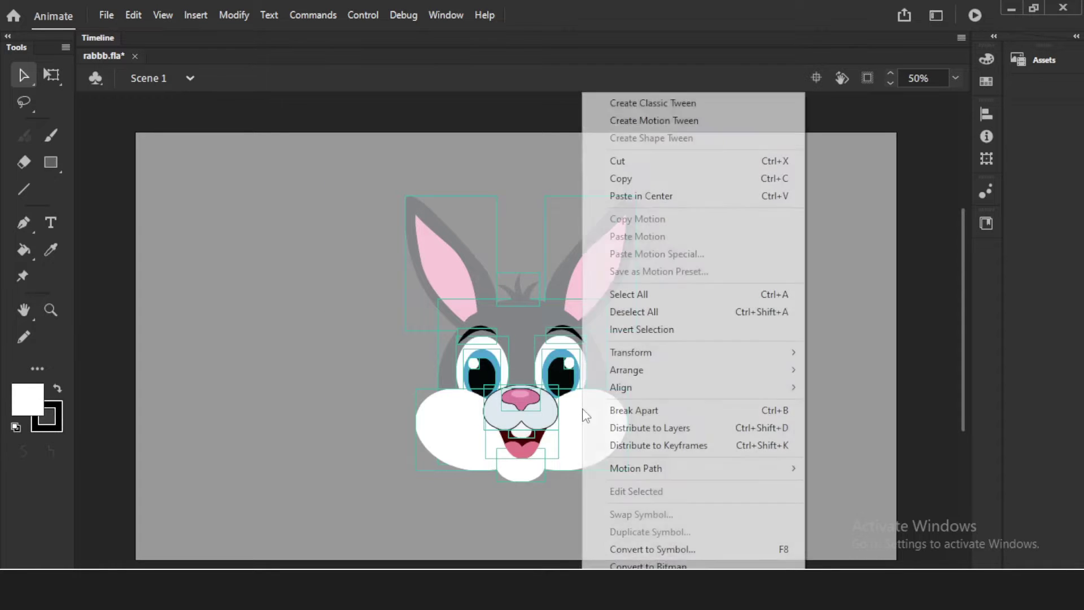
{"action": "left_click", "coordinate": [622, 428]}
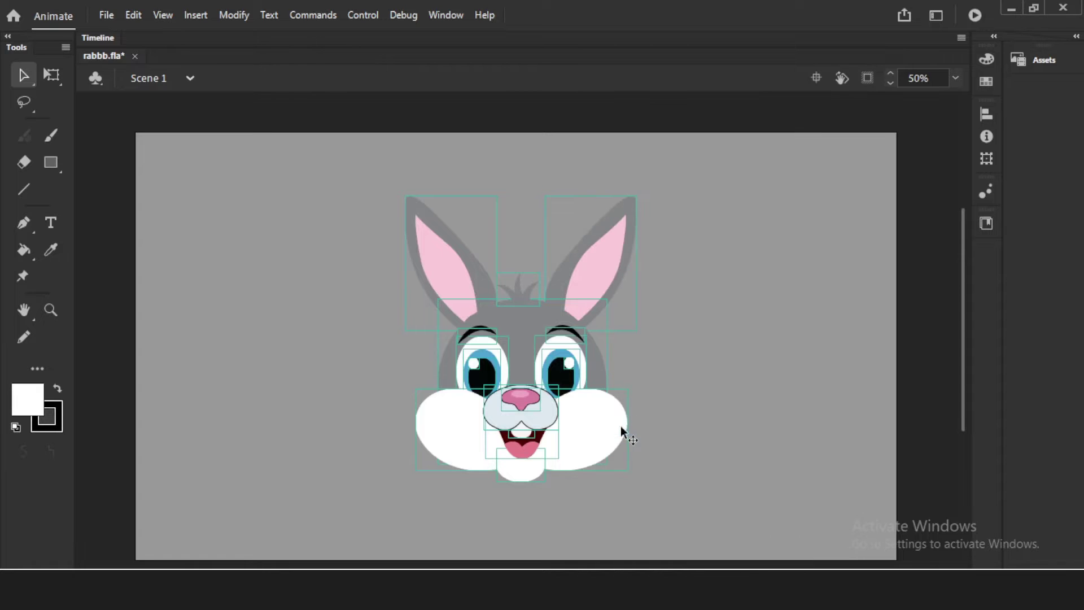
- Expand the timeline and enlarge it until all layers from Layer_2 to Layer_22 are listed
{"action": "left_click", "coordinate": [103, 39]}
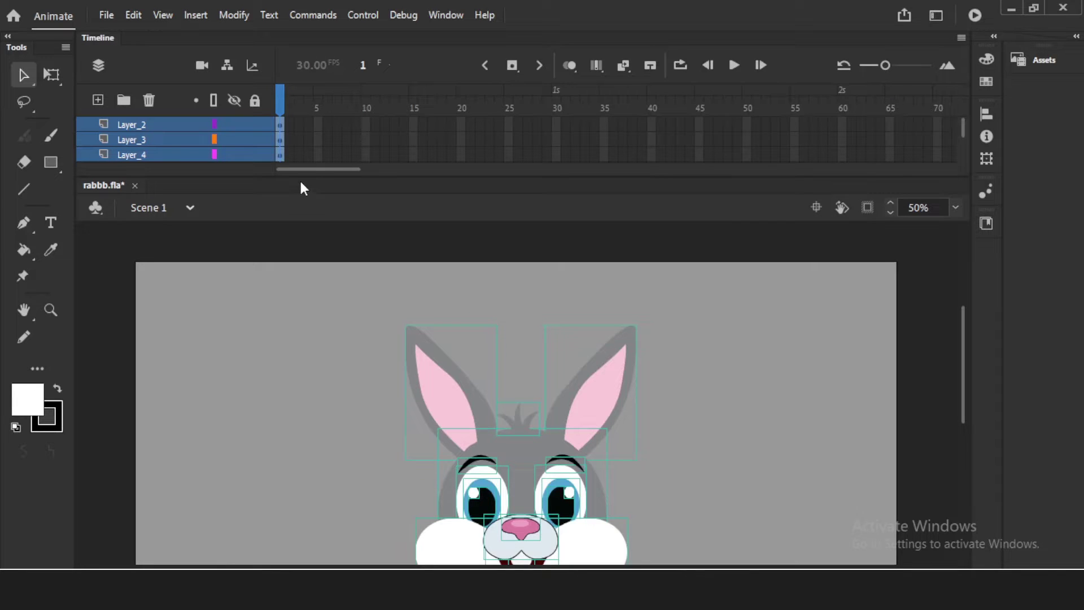
{"action": "left_click_drag", "start_coordinate": [303, 174], "coordinate": [285, 480]}
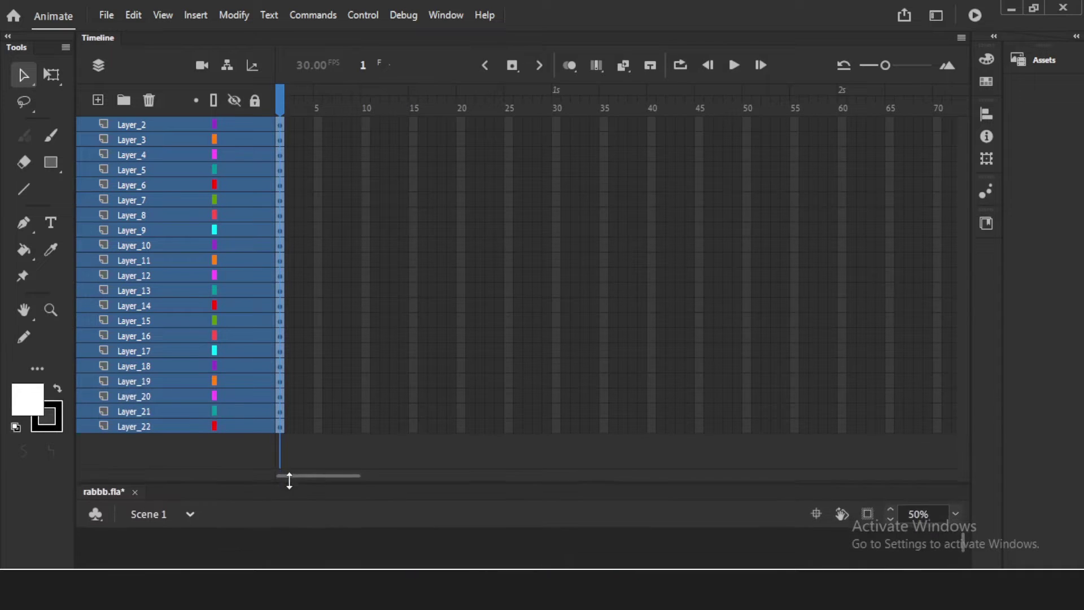
{"action": "left_click", "coordinate": [177, 444]}
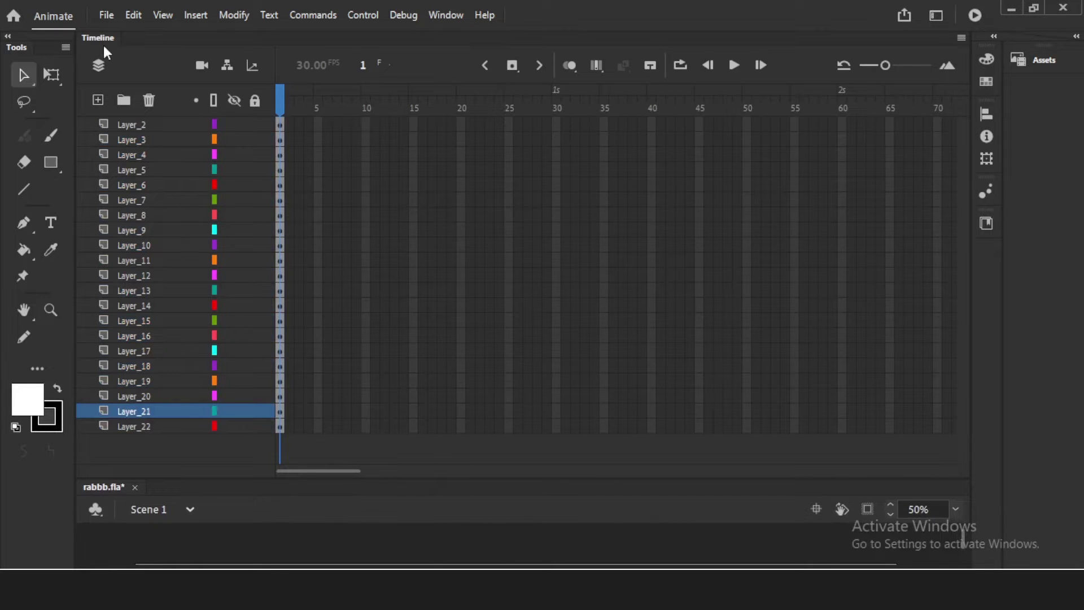
- Undock the timeline, narrow it and place it beside the rabbit head
{"action": "left_click_drag", "start_coordinate": [97, 39], "coordinate": [259, 117]}
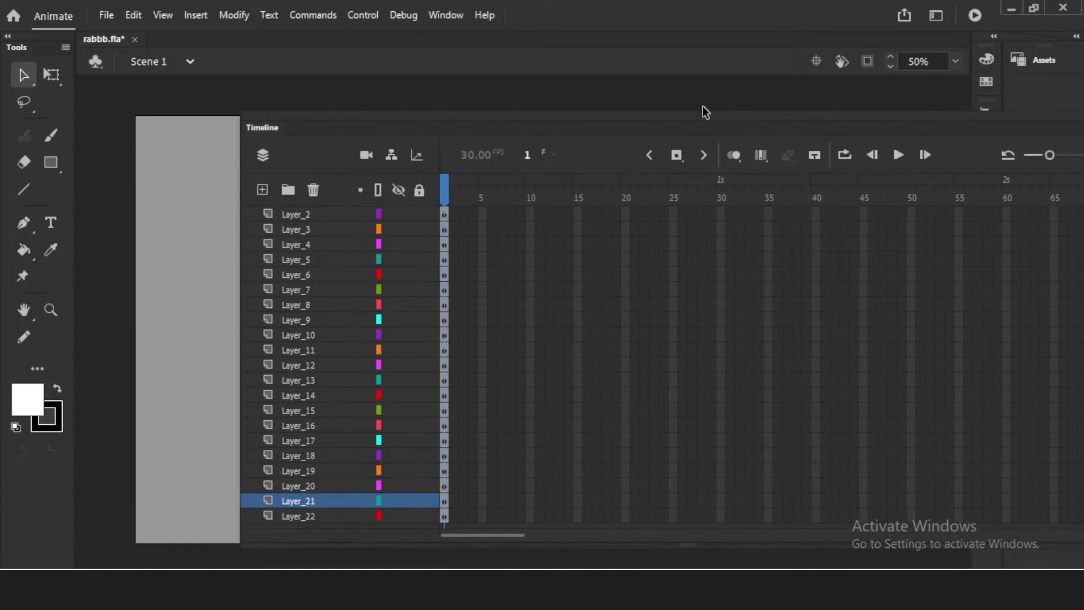
{"action": "left_click_drag", "start_coordinate": [239, 194], "coordinate": [705, 239]}
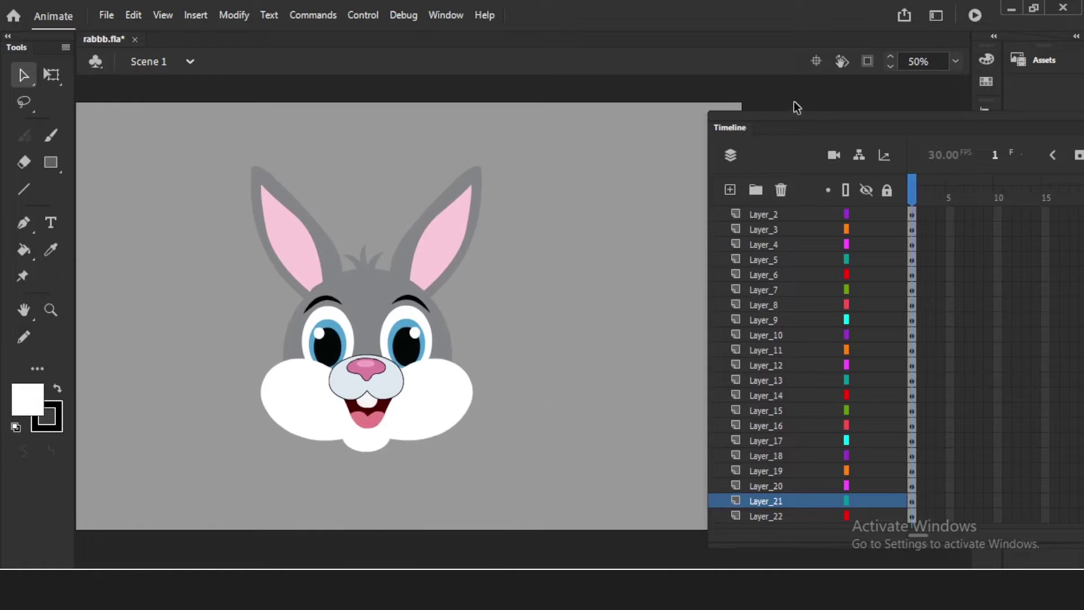
{"action": "left_click_drag", "start_coordinate": [730, 129], "coordinate": [557, 106]}
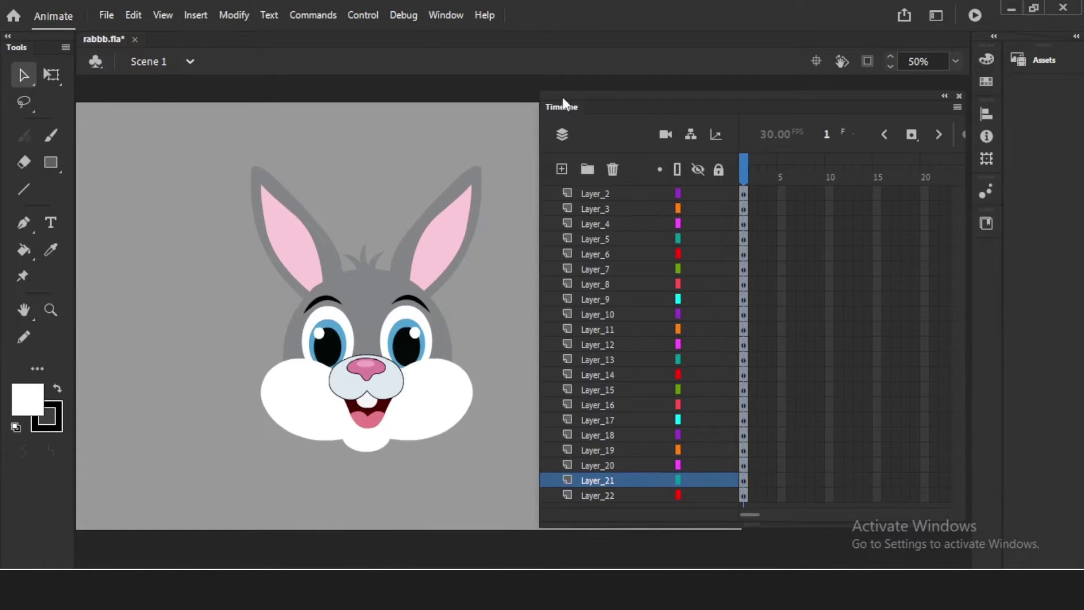
{"action": "mouse_move", "coordinate": [746, 512]}
{"action": "left_mouse_down"}
{"action": "mouse_move", "coordinate": [940, 512]}
{"action": "mouse_move", "coordinate": [746, 515]}
{"action": "left_mouse_up"}
- Extend all layers from Layer_2 to Layer_22 to frame 15
{"action": "left_click_drag", "start_coordinate": [268, 232], "coordinate": [508, 479]}
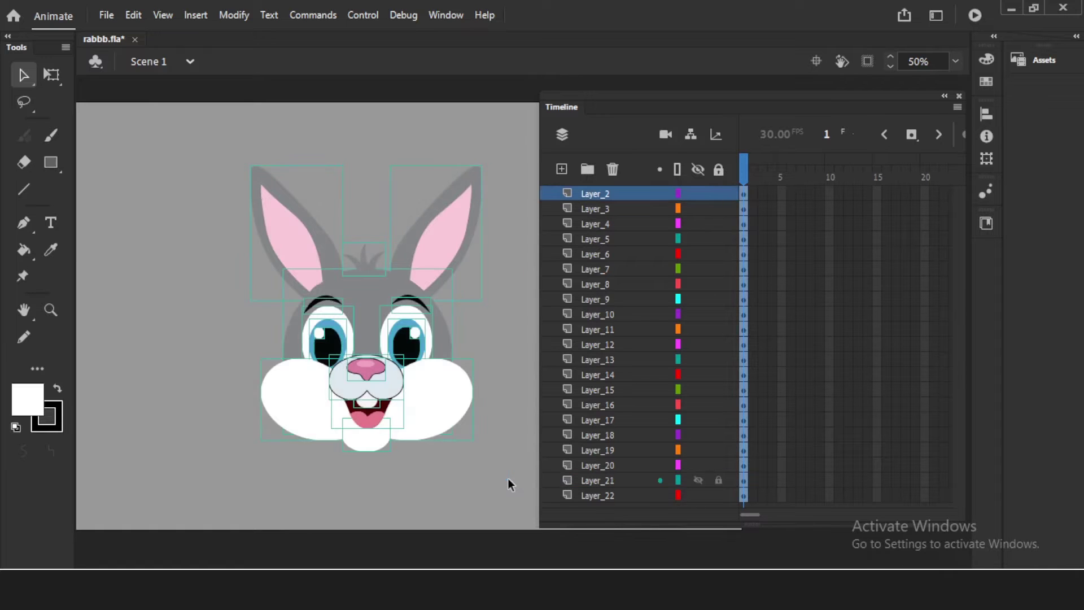
{"action": "left_click", "coordinate": [487, 465]}
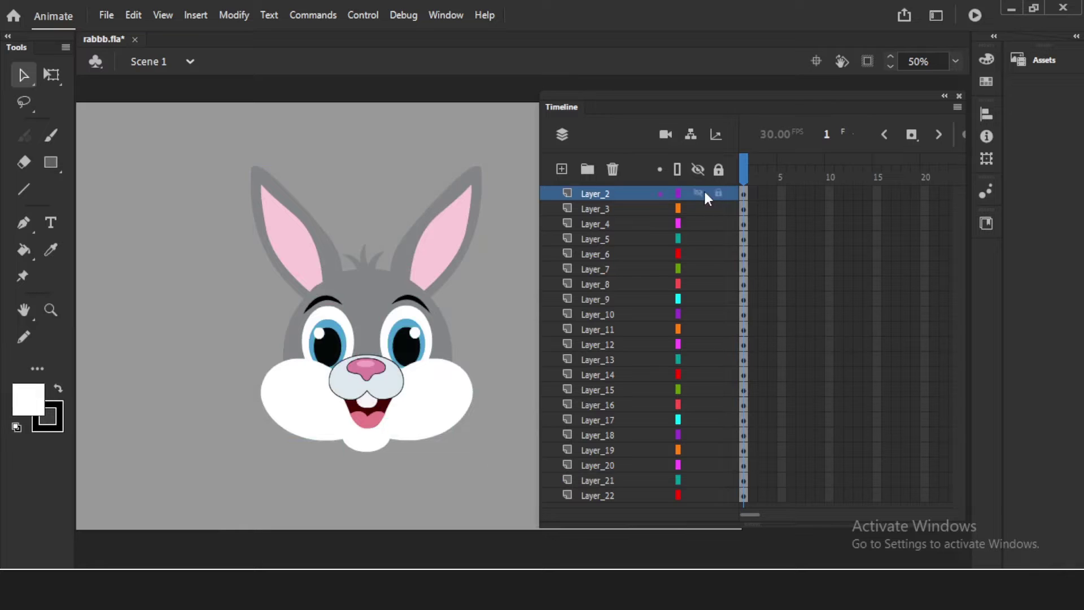
{"action": "right_click", "coordinate": [799, 527]}
{"action": "left_click", "coordinate": [800, 396]}
{"action": "left_click_drag", "start_coordinate": [880, 192], "coordinate": [877, 493]}
{"action": "key", "text": "F5"}
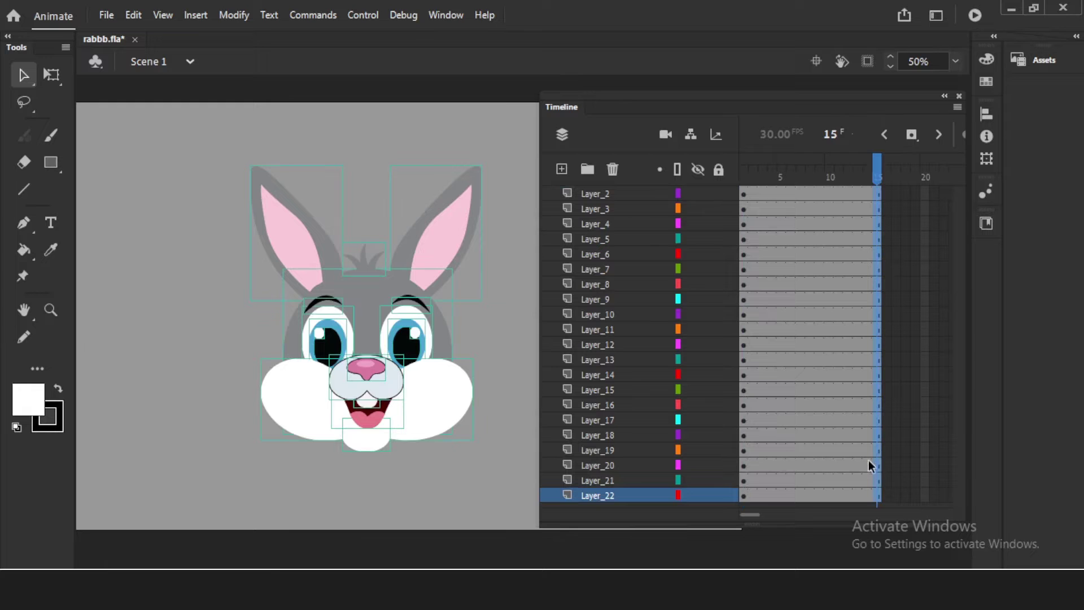
- Create classic tweens on all layers up to frame 15, converting their contents to symbols
{"action": "right_click", "coordinate": [875, 192]}
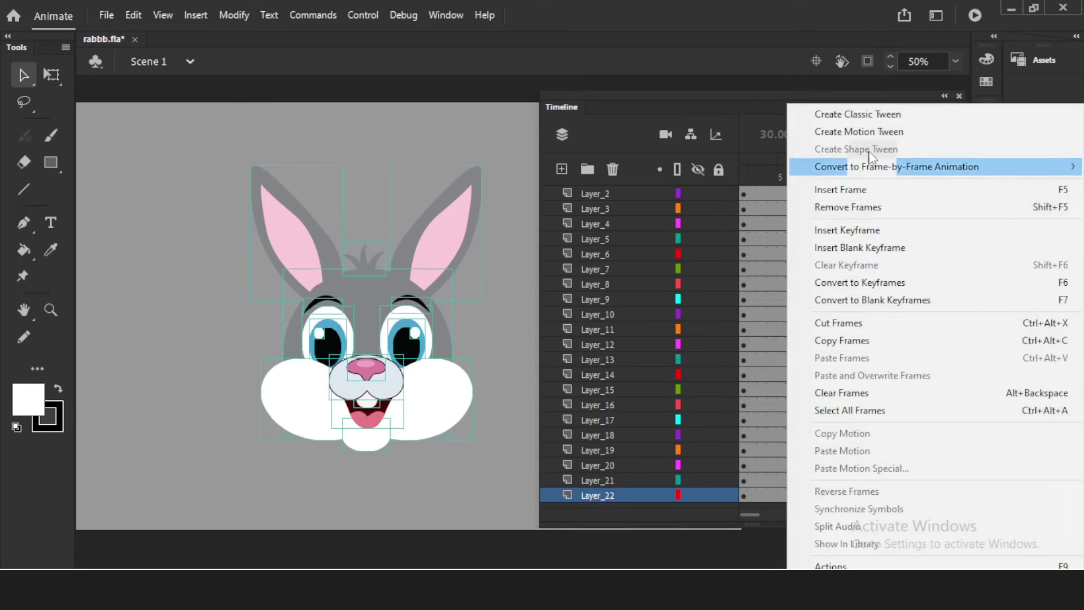
{"action": "left_click", "coordinate": [865, 115]}
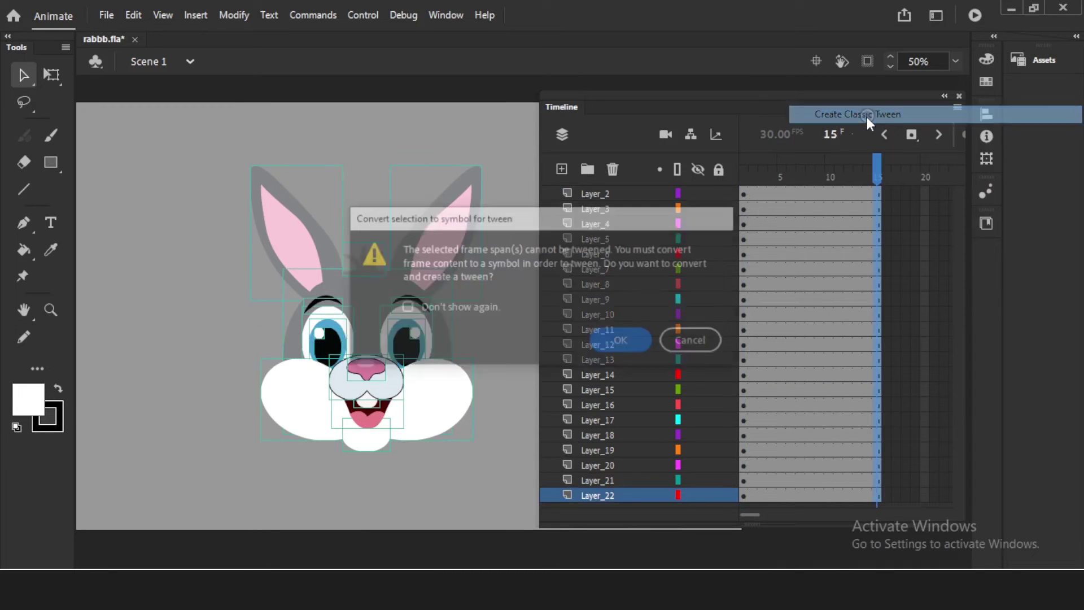
{"action": "left_click", "coordinate": [478, 310]}
{"action": "left_click", "coordinate": [627, 341]}
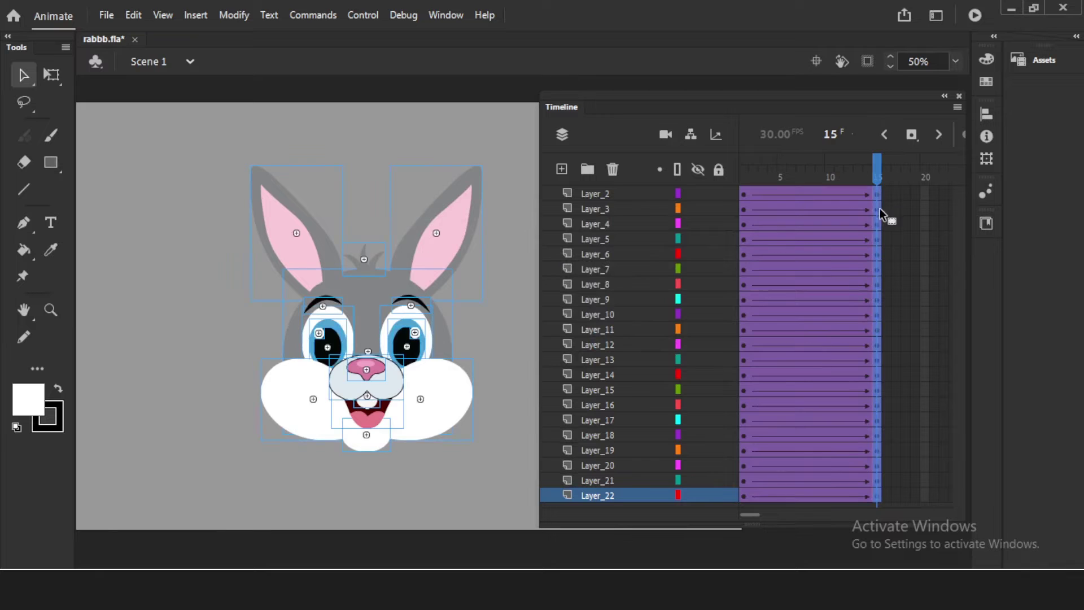
{"action": "key", "text": "Return"}
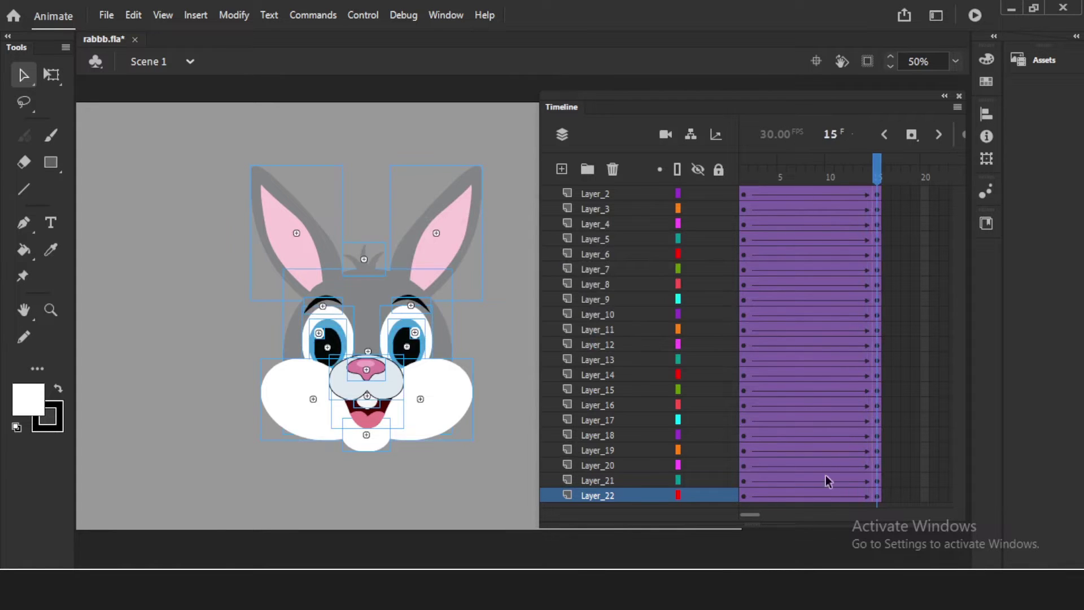
{"action": "left_click", "coordinate": [500, 362]}
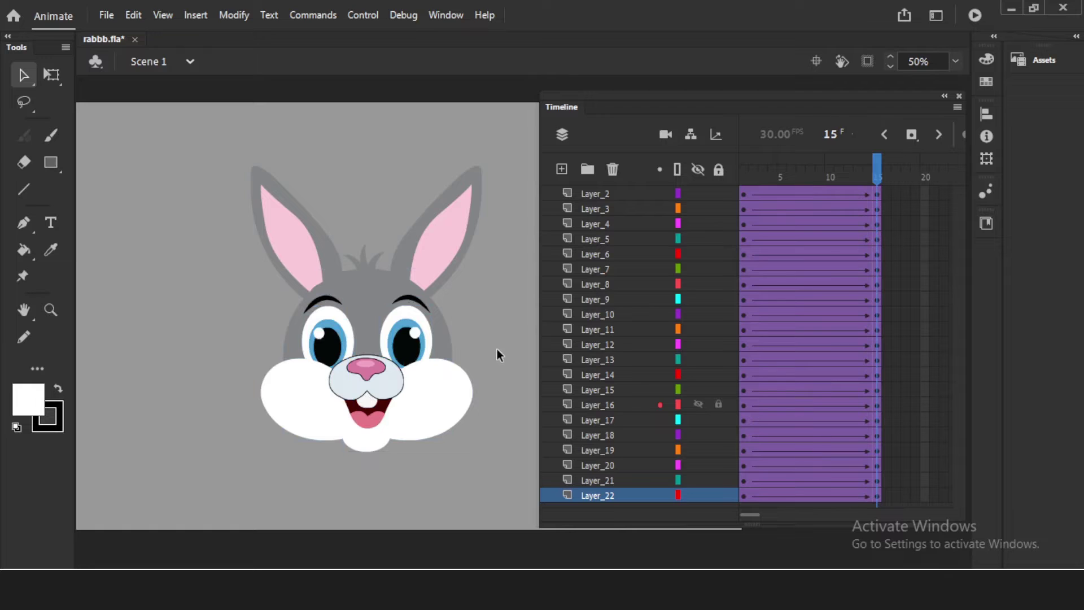
- Collapse the floating timeline to clear the stage around the rabbit head
{"action": "key", "text": "Return"}
{"action": "key", "text": "Return"}
{"action": "double_click", "coordinate": [558, 106]}
{"action": "left_click_drag", "start_coordinate": [487, 300], "coordinate": [483, 299]}
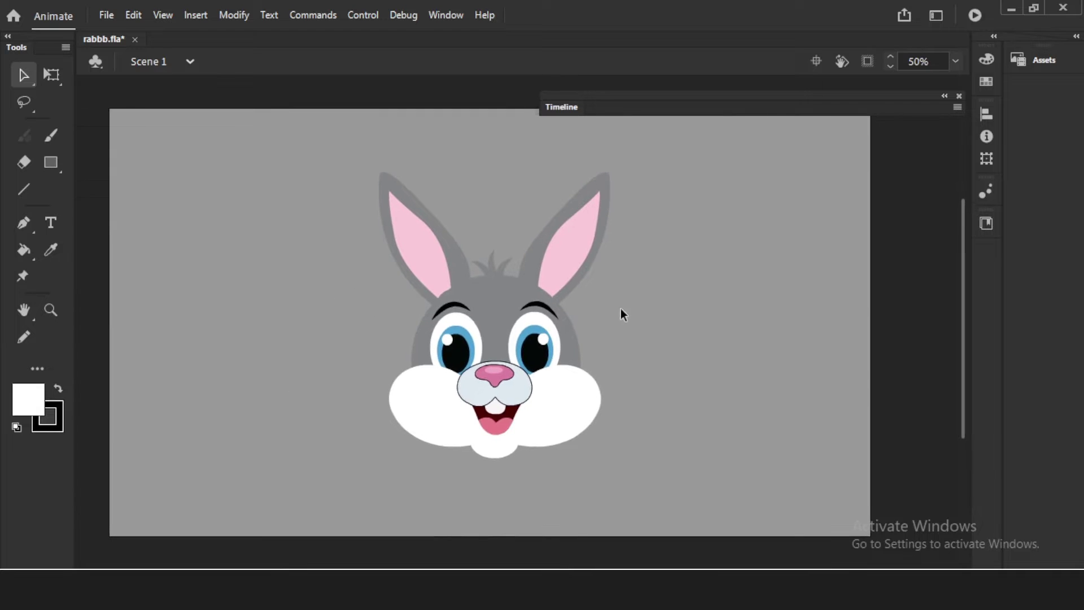
{"action": "key", "text": "ctrl+="}
{"action": "key", "text": "ctrl+-"}
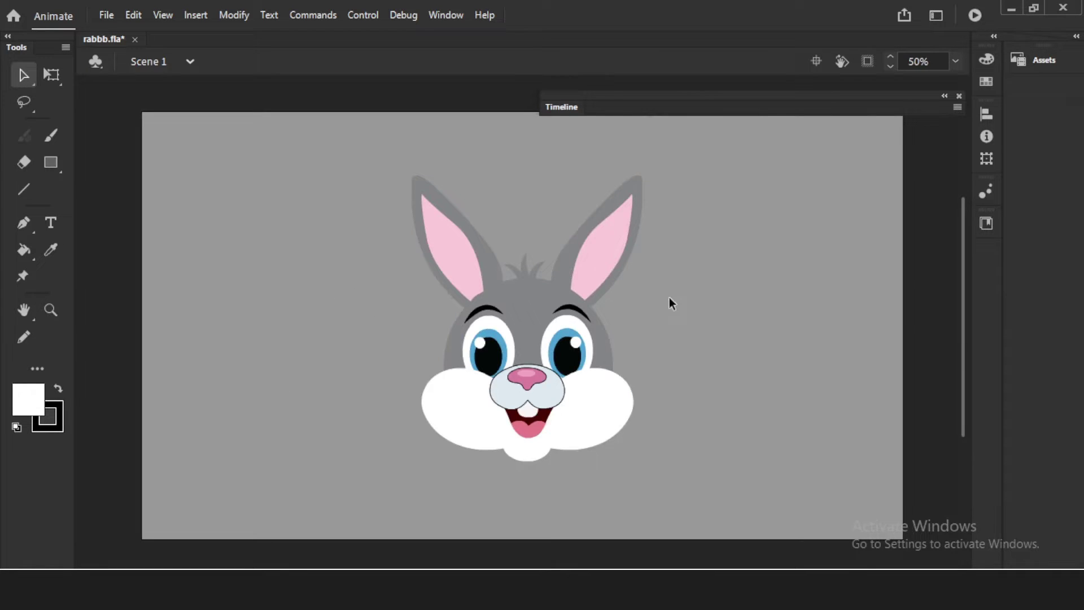
- Shift the muzzle, nose, teeth and mouth together to the left of the face at frame 15
{"action": "left_click", "coordinate": [508, 399]}
{"action": "left_click", "coordinate": [527, 379], "text": "shift"}
{"action": "left_click", "coordinate": [528, 414], "text": "shift"}
{"action": "left_click", "coordinate": [531, 428], "text": "shift"}
{"action": "left_click_drag", "start_coordinate": [531, 428], "coordinate": [508, 427]}
- Narrow the left cheek slightly with Free Transform and bring the right cheek inward toward the shifted muzzle
{"action": "left_click", "coordinate": [434, 406]}
{"action": "key", "text": "q"}
{"action": "left_click_drag", "start_coordinate": [423, 407], "coordinate": [428, 406]}
{"action": "left_click", "coordinate": [590, 407]}
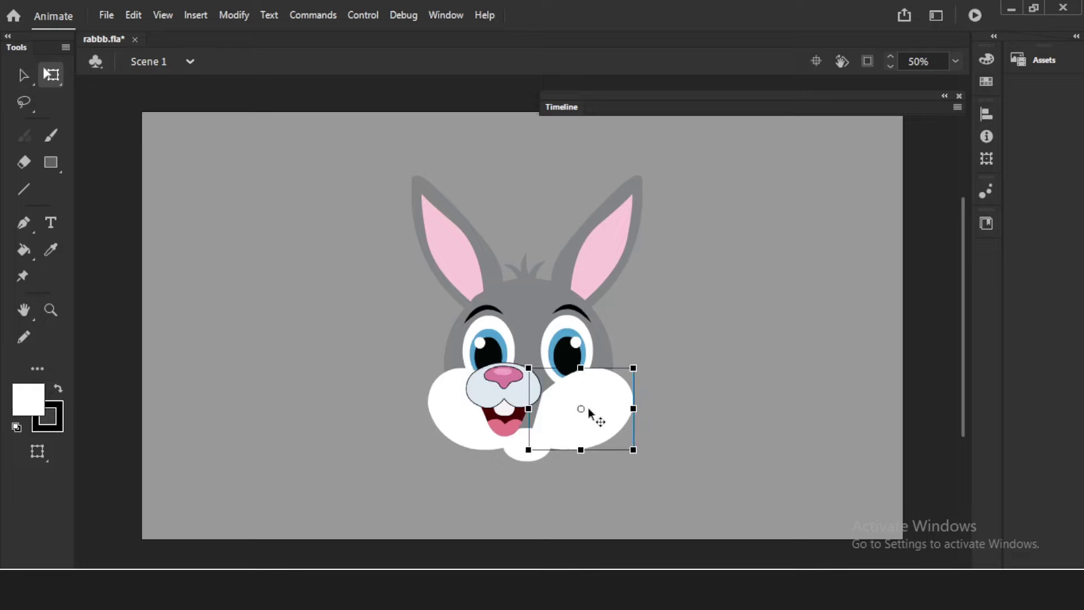
{"action": "mouse_move", "coordinate": [593, 416]}
{"action": "left_mouse_down"}
{"action": "mouse_move", "coordinate": [578, 412]}
{"action": "mouse_move", "coordinate": [618, 404]}
{"action": "mouse_move", "coordinate": [584, 410]}
{"action": "left_mouse_up"}
- Move the white chin left so that it sits under the shifted mouth
{"action": "left_click", "coordinate": [646, 381]}
{"action": "key", "text": "v"}
{"action": "left_click_drag", "start_coordinate": [547, 447], "coordinate": [562, 427]}
{"action": "left_click", "coordinate": [628, 383]}
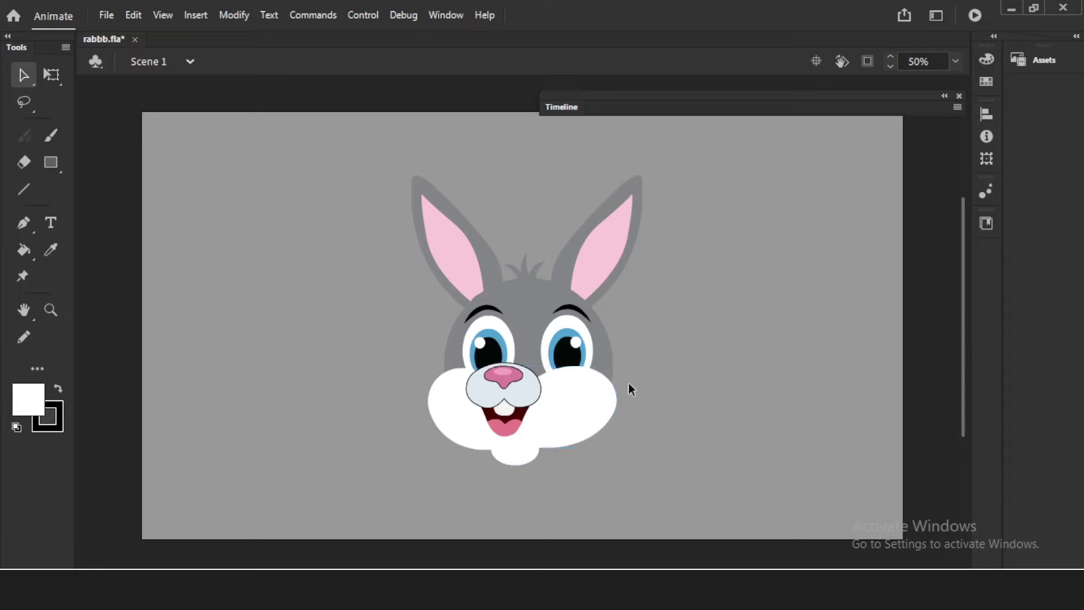
{"action": "left_click", "coordinate": [482, 346]}
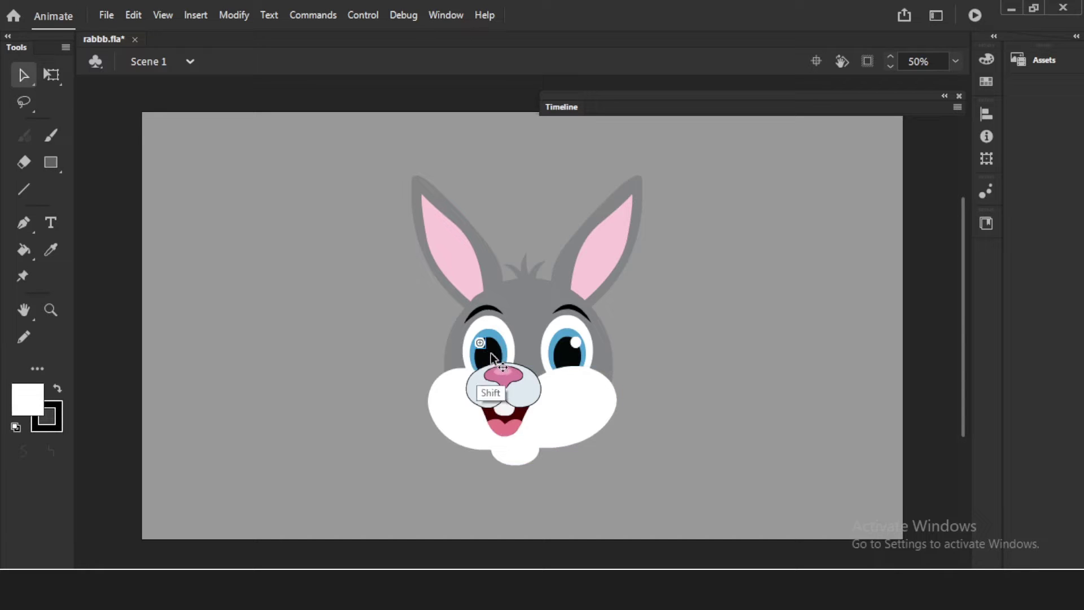
{"action": "left_click", "coordinate": [497, 327], "text": "shift"}
{"action": "left_click_drag", "start_coordinate": [497, 331], "coordinate": [496, 351]}
{"action": "key", "text": "ctrl+z"}
- Move the left eye with its pupil, highlight and eyebrow to the left and narrow the group with Free Transform
{"action": "left_click", "coordinate": [487, 361]}
{"action": "left_click", "coordinate": [483, 343], "text": "shift"}
{"action": "left_click", "coordinate": [494, 321], "text": "shift"}
{"action": "mouse_move", "coordinate": [498, 355]}
{"action": "left_mouse_down"}
{"action": "mouse_move", "coordinate": [452, 350]}
{"action": "mouse_move", "coordinate": [484, 341]}
{"action": "left_mouse_up"}
{"action": "key", "text": "q"}
{"action": "left_click", "coordinate": [416, 345]}
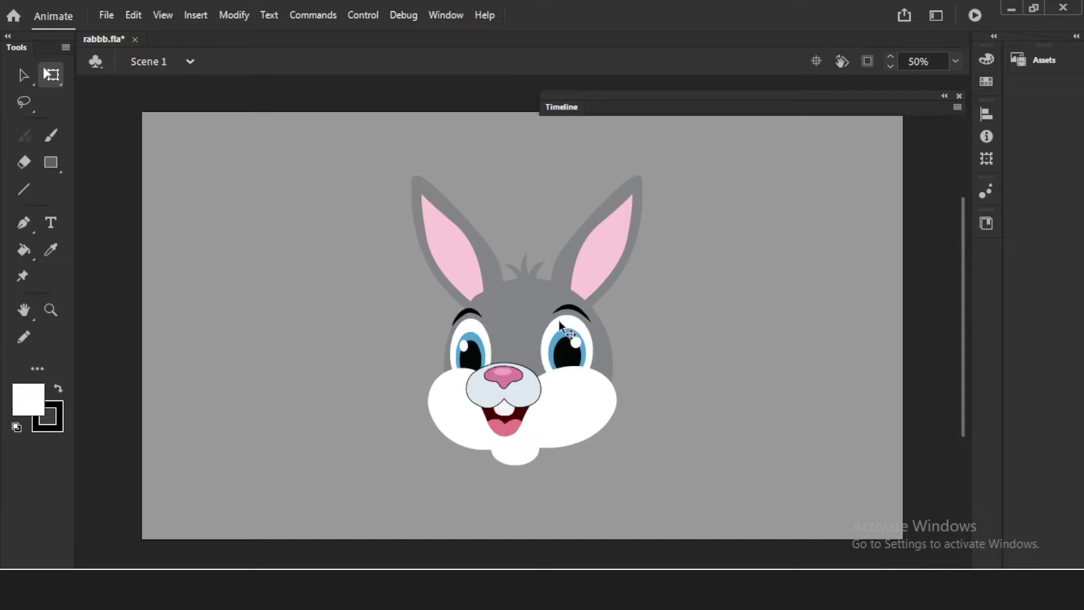
- Shift the right eye together with its pupil, highlight and eyebrow slightly left toward the nose
{"action": "key", "text": "v"}
{"action": "left_click", "coordinate": [567, 354], "text": "shift"}
{"action": "left_click", "coordinate": [577, 340], "text": "shift"}
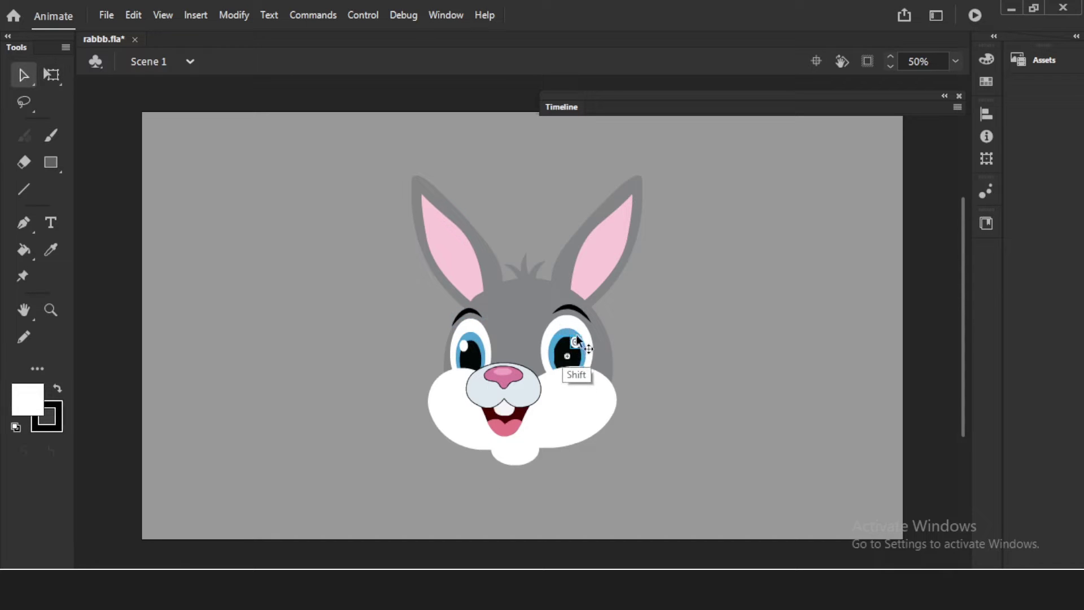
{"action": "left_click", "coordinate": [574, 320], "text": "shift"}
{"action": "left_click", "coordinate": [571, 306], "text": "shift"}
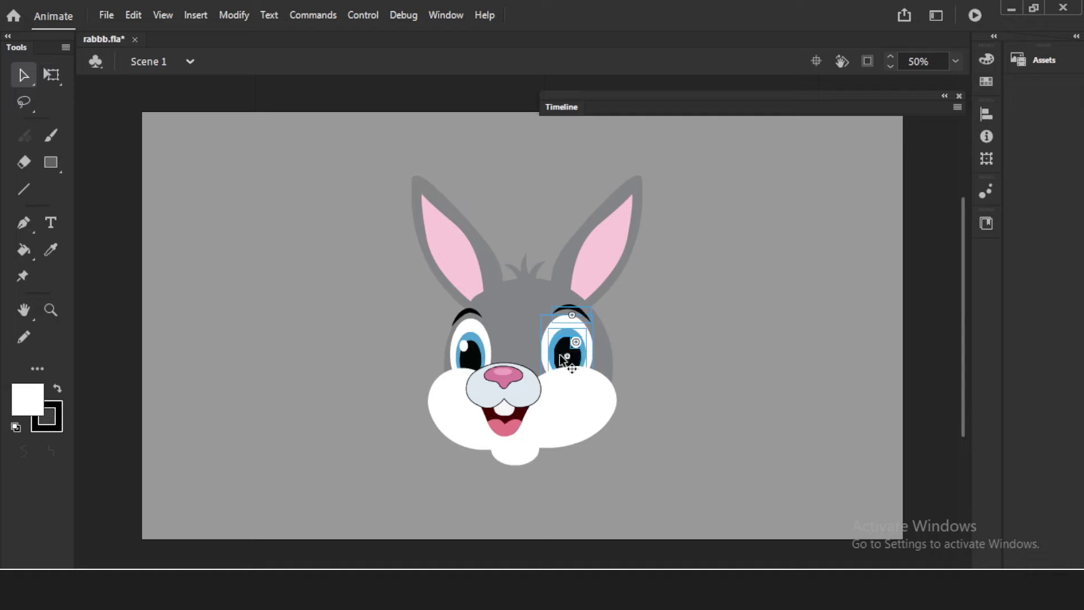
{"action": "left_click_drag", "start_coordinate": [554, 348], "coordinate": [546, 349]}
{"action": "left_click", "coordinate": [664, 343]}
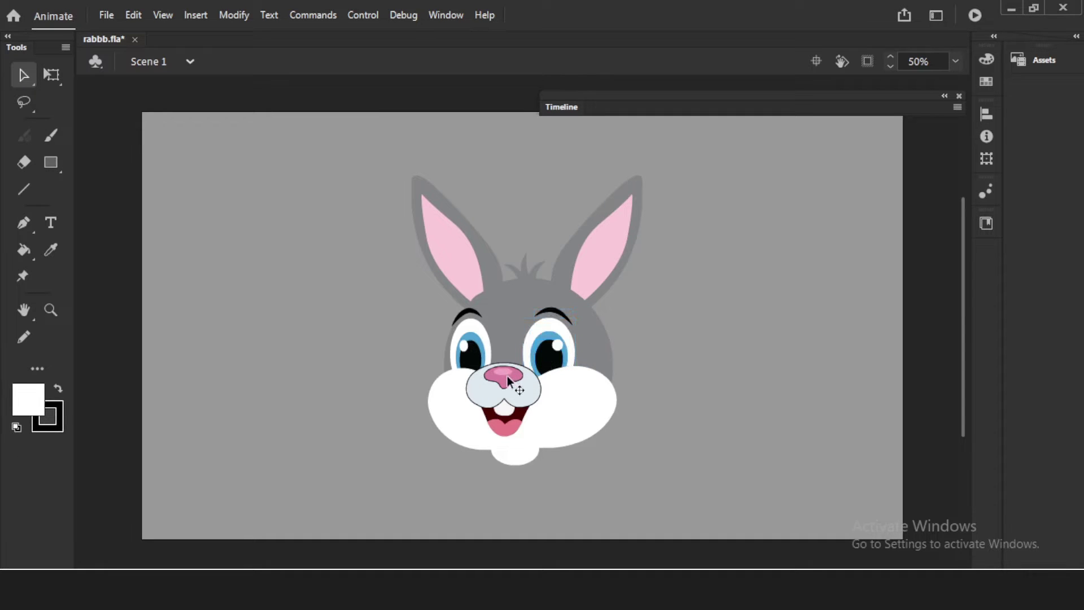
- Nudge the nose left on the muzzle and rotate the left ear slightly clockwise, keeping it seated on the head
{"action": "left_click_drag", "start_coordinate": [507, 376], "coordinate": [507, 376]}
{"action": "left_click", "coordinate": [468, 278]}
{"action": "left_click_drag", "start_coordinate": [469, 278], "coordinate": [463, 281]}
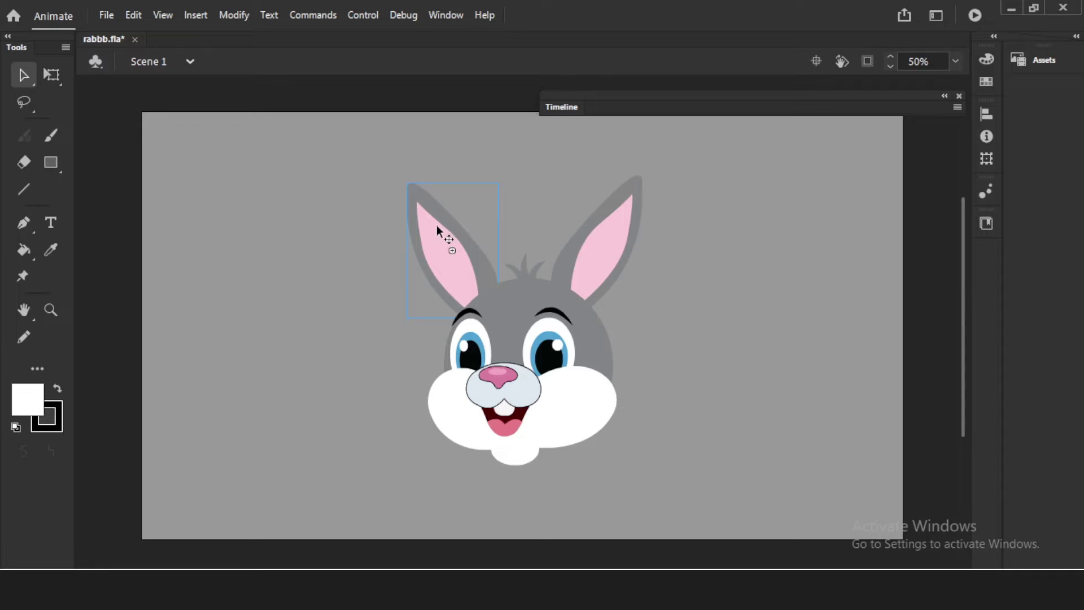
{"action": "key", "text": "q"}
{"action": "left_click_drag", "start_coordinate": [507, 176], "coordinate": [512, 182]}
{"action": "left_click_drag", "start_coordinate": [460, 264], "coordinate": [465, 264]}
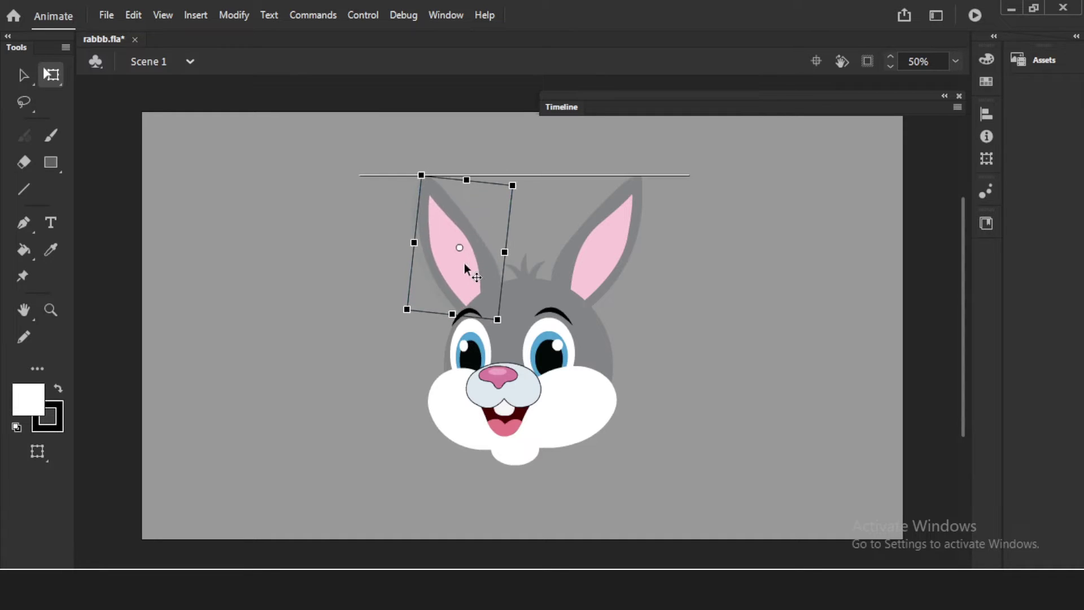
- Rotate the right ear slightly upright and reposition it so its base stays on the head
{"action": "left_click", "coordinate": [595, 258]}
{"action": "left_click_drag", "start_coordinate": [655, 179], "coordinate": [658, 177]}
{"action": "left_click_drag", "start_coordinate": [616, 249], "coordinate": [601, 275]}
{"action": "left_click", "coordinate": [667, 240]}
- Nudge the hair tuft and the white chin slightly to the left
{"action": "left_click_drag", "start_coordinate": [527, 281], "coordinate": [522, 283]}
{"action": "left_click", "coordinate": [642, 310]}
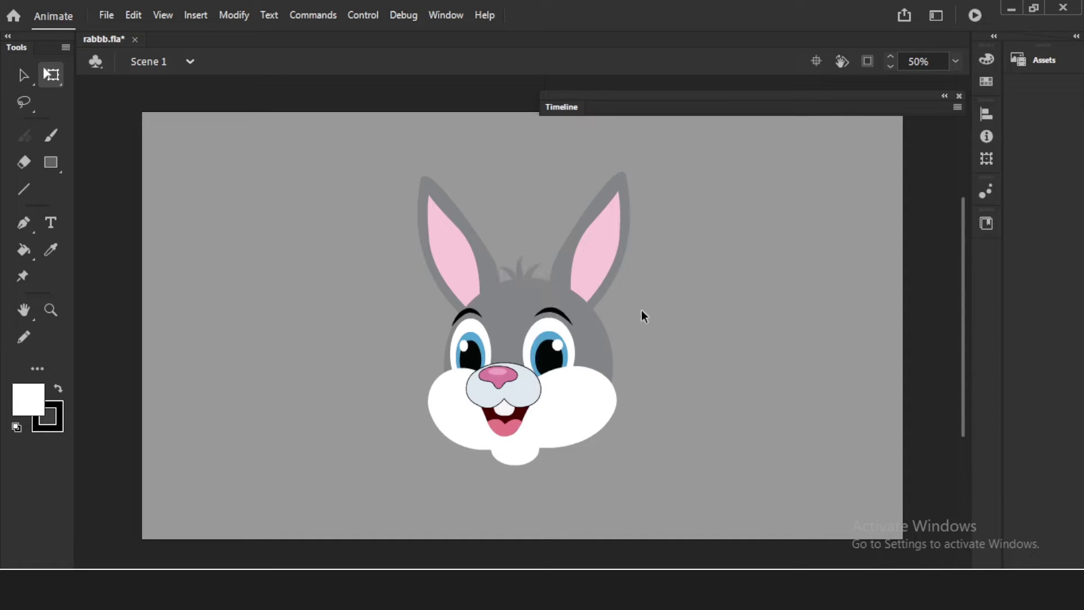
{"action": "left_click", "coordinate": [521, 456]}
{"action": "left_click", "coordinate": [661, 329]}
- Expand the timeline beside the rabbit and play the head turn from frame 1 to frame 15
{"action": "left_click", "coordinate": [566, 107]}
{"action": "left_click_drag", "start_coordinate": [559, 113], "coordinate": [678, 128]}
{"action": "left_click", "coordinate": [891, 189]}
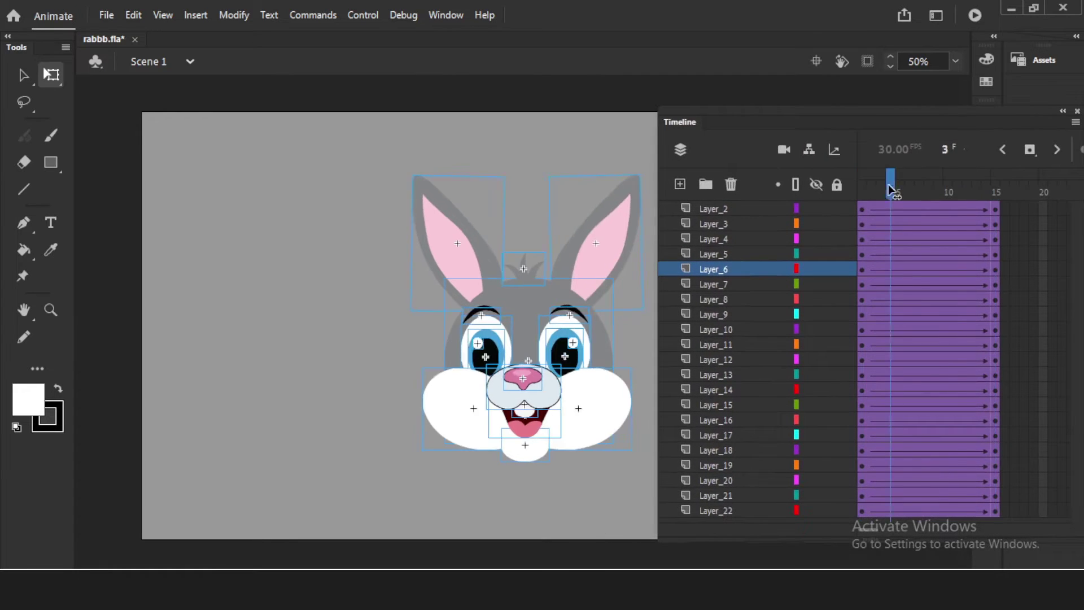
{"action": "key", "text": "Return"}
{"action": "key", "text": "shift+comma"}
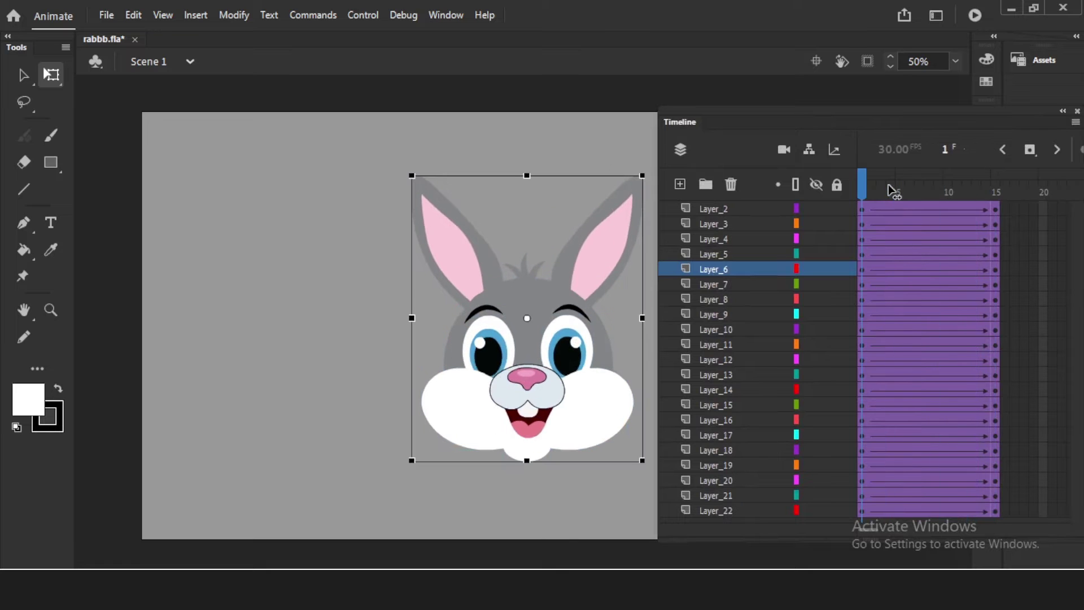
{"action": "key", "text": "Return"}
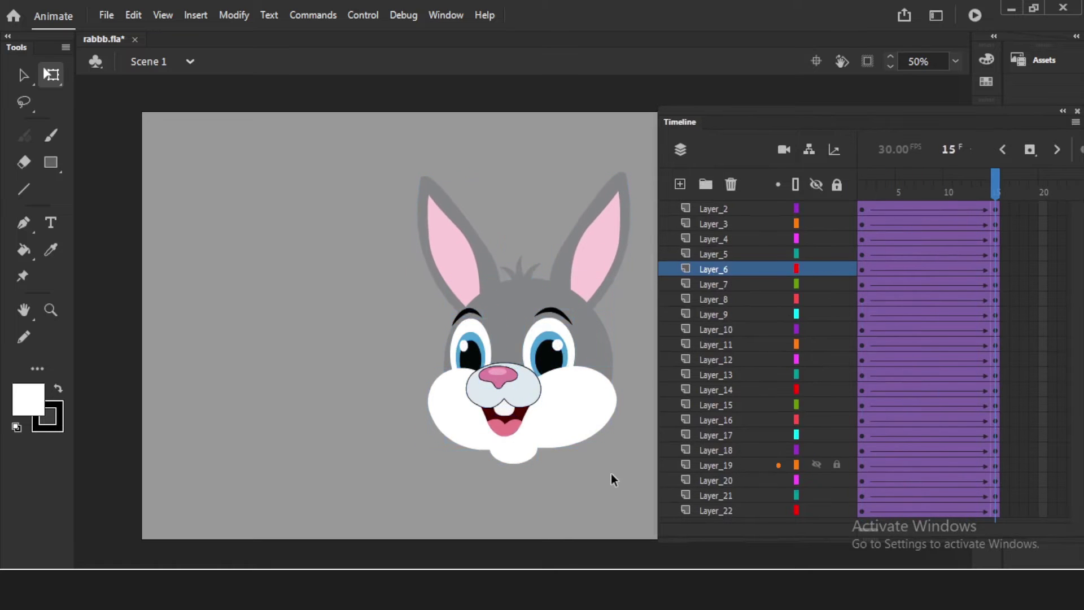
{"action": "key", "text": "Return"}
{"action": "key", "text": "ctrl+a"}
{"action": "left_click", "coordinate": [603, 483]}
{"action": "key", "text": "ctrl+a"}
{"action": "left_click", "coordinate": [604, 480]}
{"action": "key", "text": "ctrl+a"}
{"action": "left_click", "coordinate": [592, 473]}
{"action": "key", "text": "ctrl+a"}
{"action": "left_click", "coordinate": [597, 470]}
{"action": "key", "text": "ctrl+a"}
{"action": "left_click", "coordinate": [599, 473]}
- Insert keyframes at frame 20 on all layers to hold the turned pose
{"action": "left_click_drag", "start_coordinate": [687, 121], "coordinate": [583, 131]}
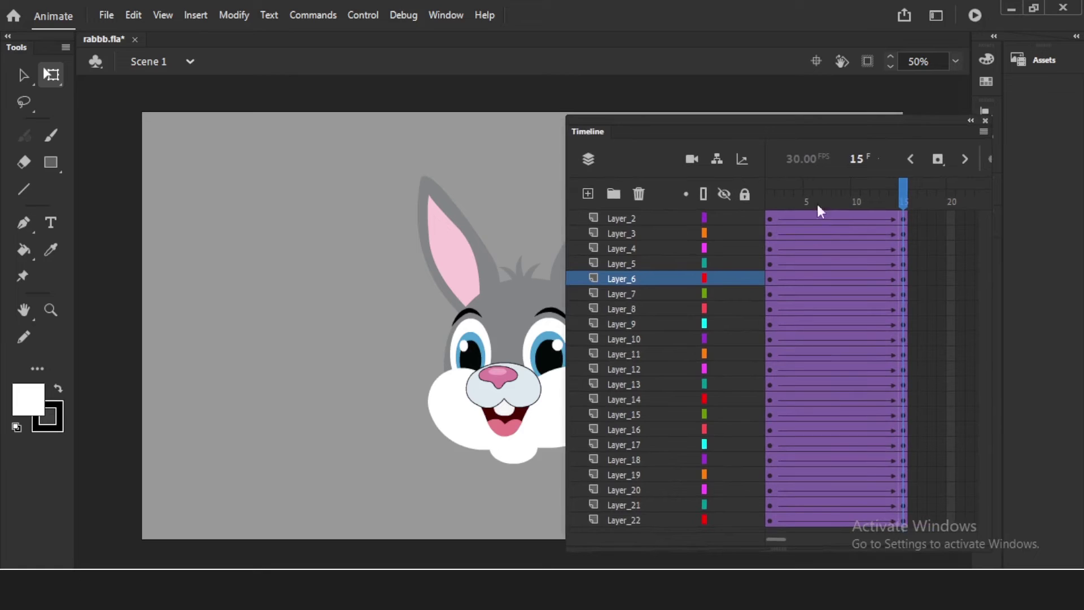
{"action": "left_click_drag", "start_coordinate": [950, 218], "coordinate": [954, 513]}
{"action": "key", "text": "F6"}
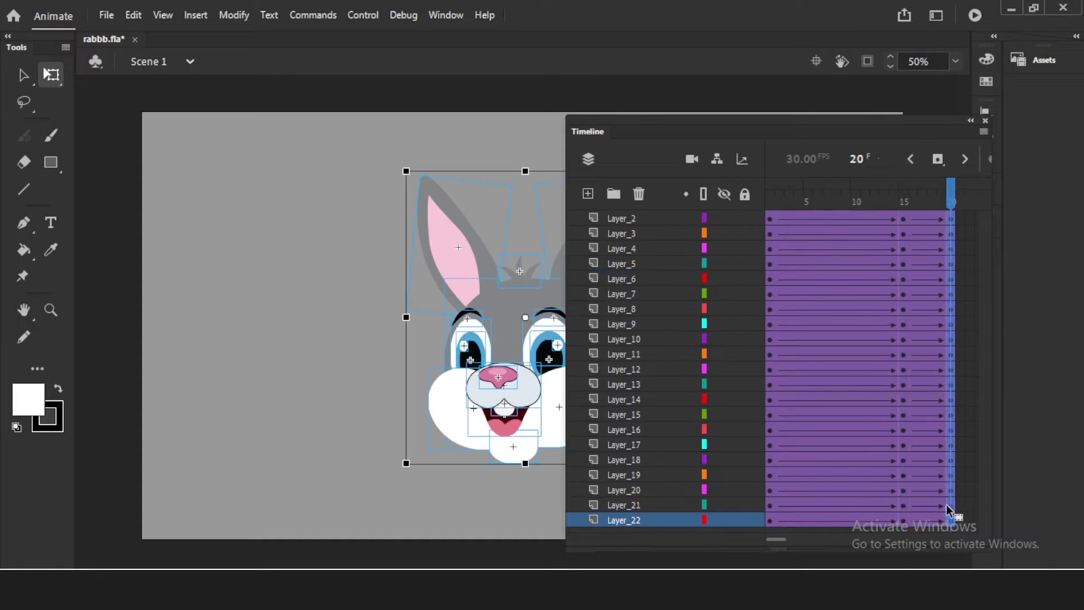
- Copy the frame 1 keyframes of all layers to frame 25 so the head returns to its front view
{"action": "left_click_drag", "start_coordinate": [779, 539], "coordinate": [770, 218]}
{"action": "left_click", "coordinate": [798, 490]}
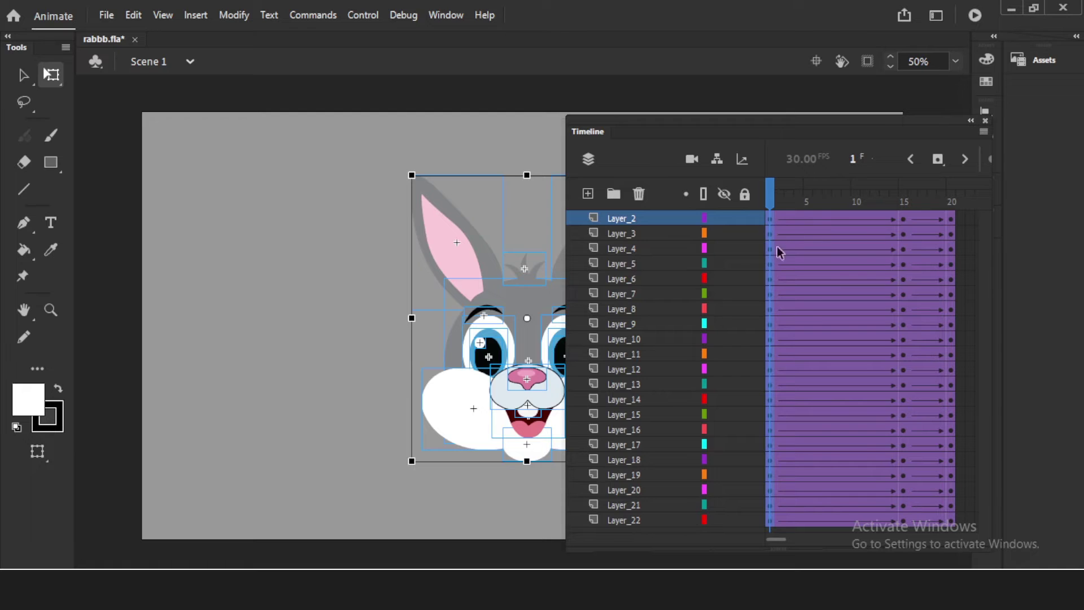
{"action": "mouse_move", "coordinate": [769, 421]}
{"action": "left_mouse_down"}
{"action": "mouse_move", "coordinate": [774, 441]}
{"action": "mouse_move", "coordinate": [977, 440]}
{"action": "mouse_move", "coordinate": [769, 440]}
{"action": "mouse_move", "coordinate": [952, 440]}
{"action": "left_mouse_up"}
{"action": "left_click", "coordinate": [922, 429]}
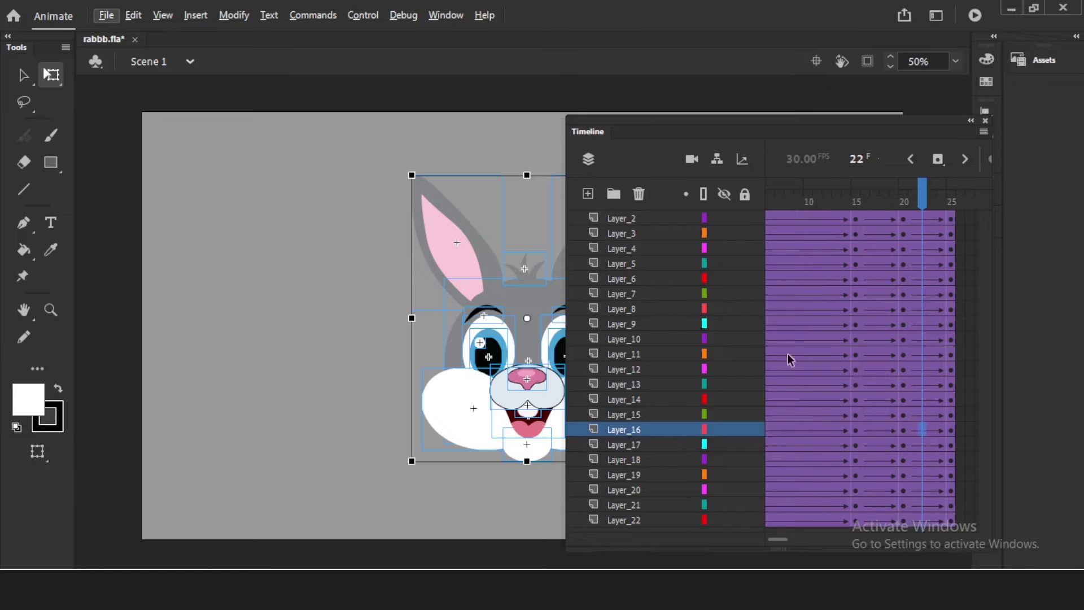
- Widen the timeline and insert frames on all layers after frame 20 until the last keyframes sit at frame 35
{"action": "left_click", "coordinate": [629, 153]}
{"action": "left_click_drag", "start_coordinate": [592, 131], "coordinate": [412, 114]}
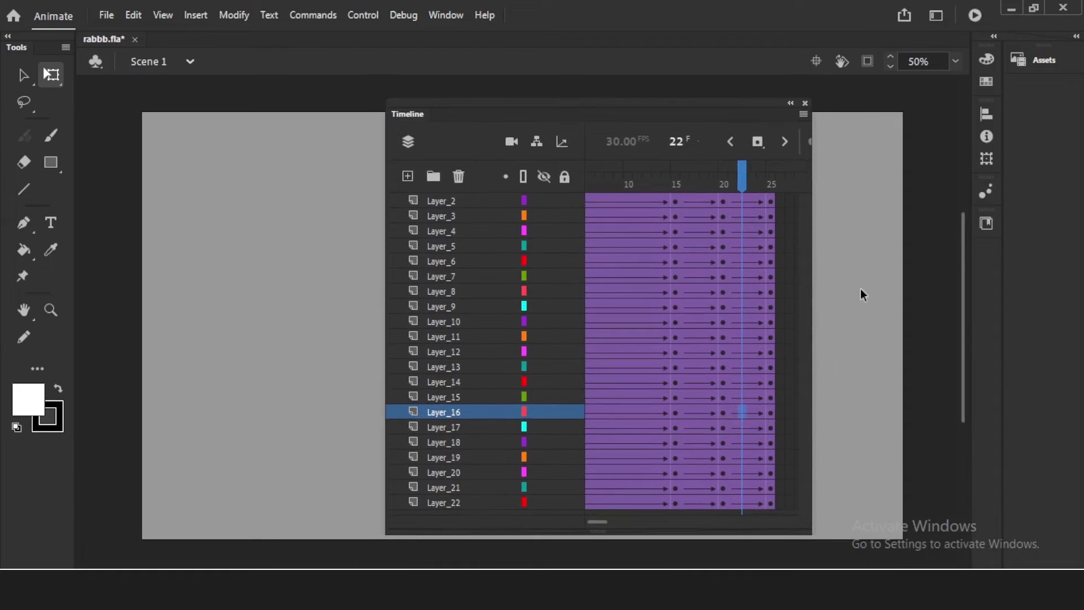
{"action": "left_click_drag", "start_coordinate": [811, 288], "coordinate": [926, 290]}
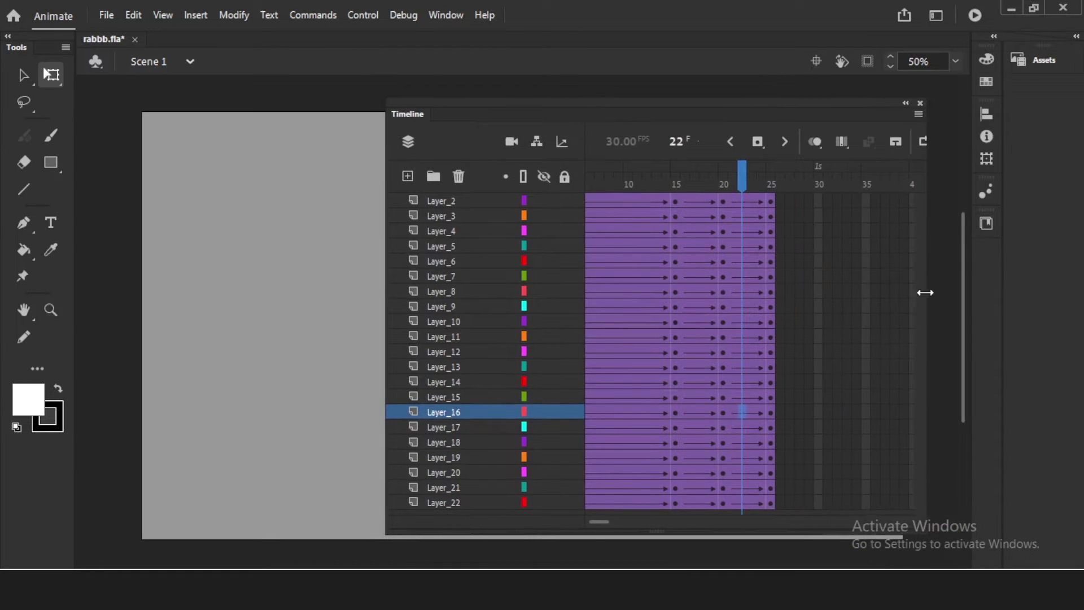
{"action": "left_click_drag", "start_coordinate": [750, 500], "coordinate": [742, 202]}
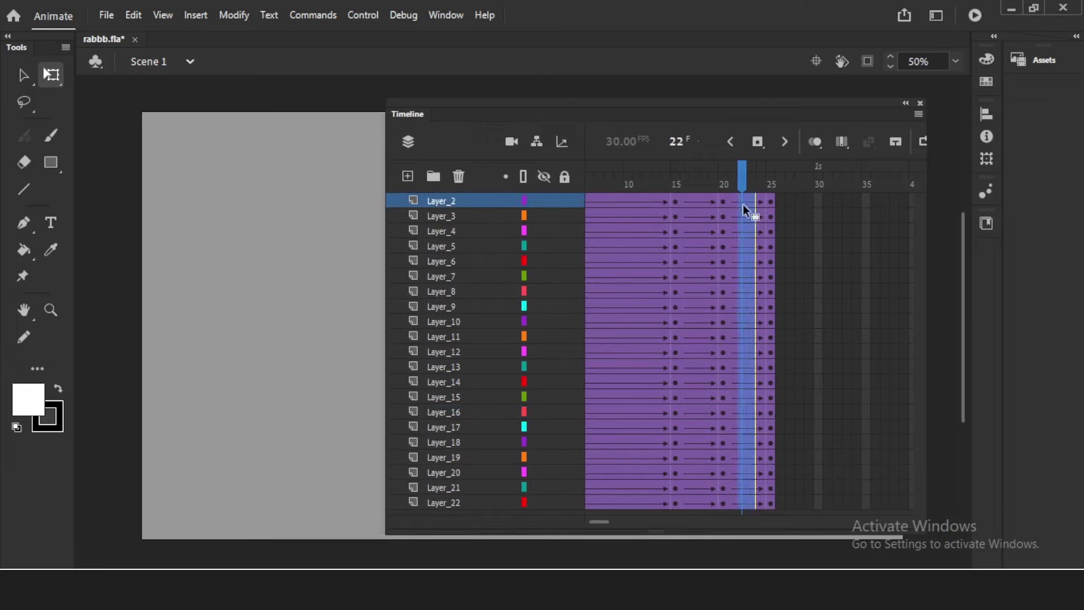
{"action": "key", "text": "F5"}
{"action": "key", "text": "F5"}
{"action": "key", "text": "F5"}
{"action": "key", "text": "F5"}
{"action": "key", "text": "F5"}
{"action": "key", "text": "F5"}
{"action": "key", "text": "F5"}
{"action": "key", "text": "F5"}
{"action": "key", "text": "F5"}
{"action": "key", "text": "F5"}
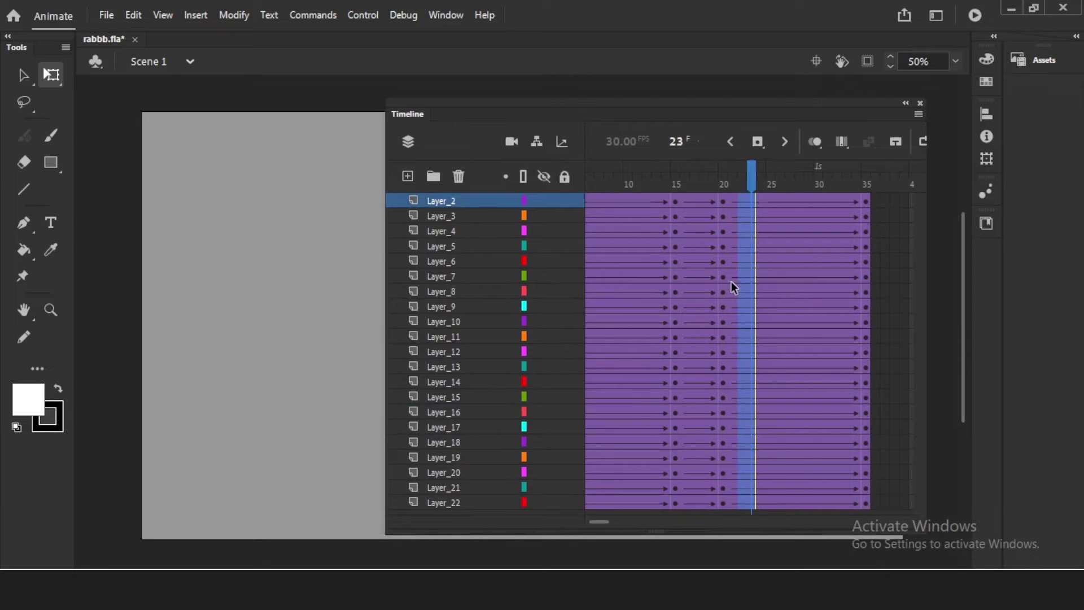
- Play the animation from frame 1, test it as an SWF movie, and close the test window
{"action": "left_click_drag", "start_coordinate": [404, 117], "coordinate": [688, 137]}
{"action": "key", "text": "shift+comma"}
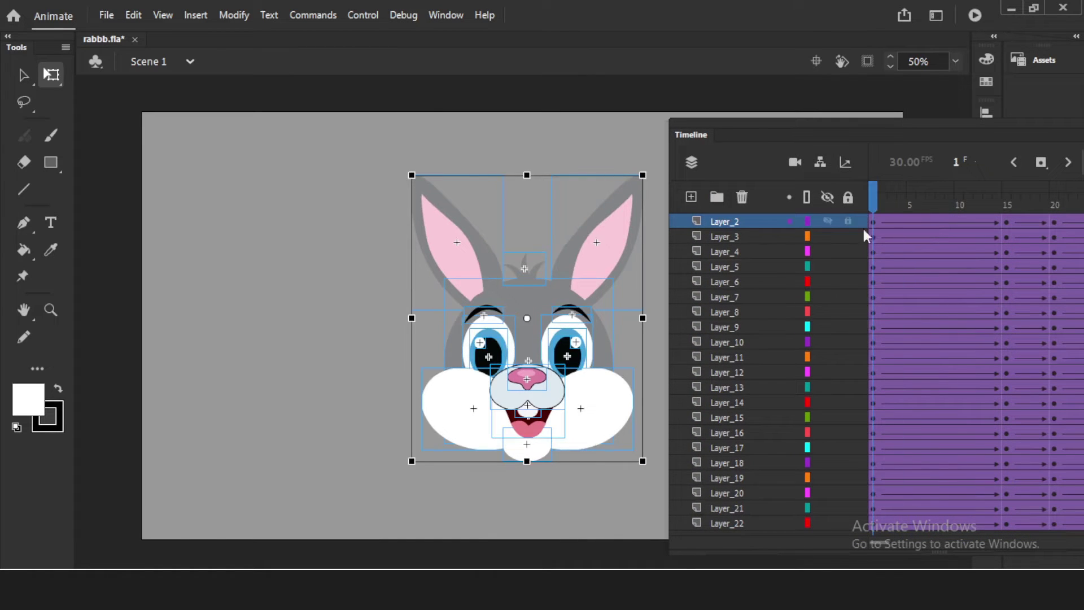
{"action": "key", "text": "Return"}
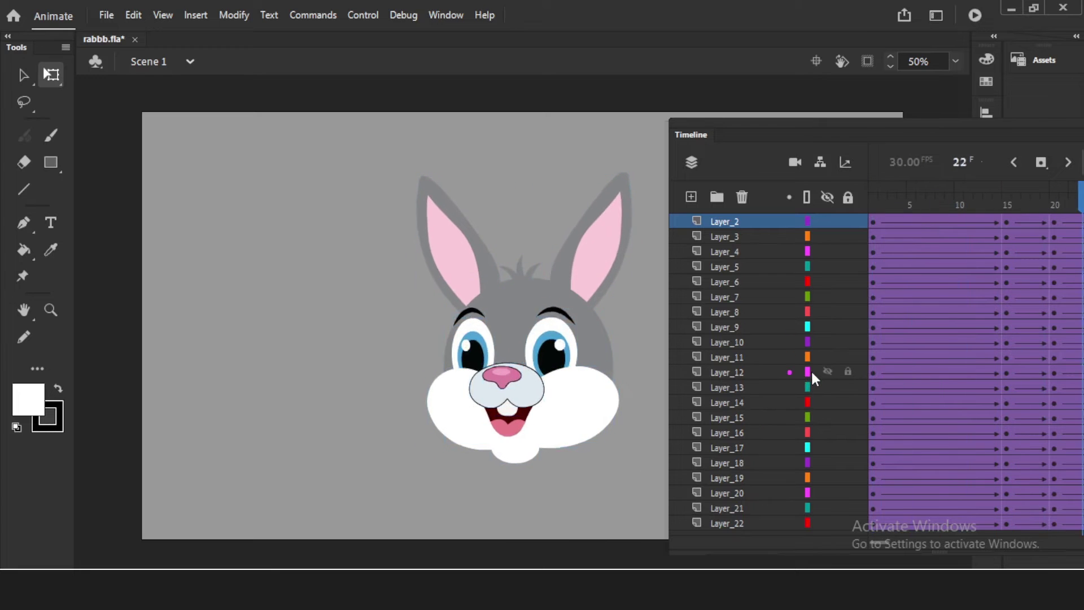
{"action": "key", "text": "ctrl+Return"}
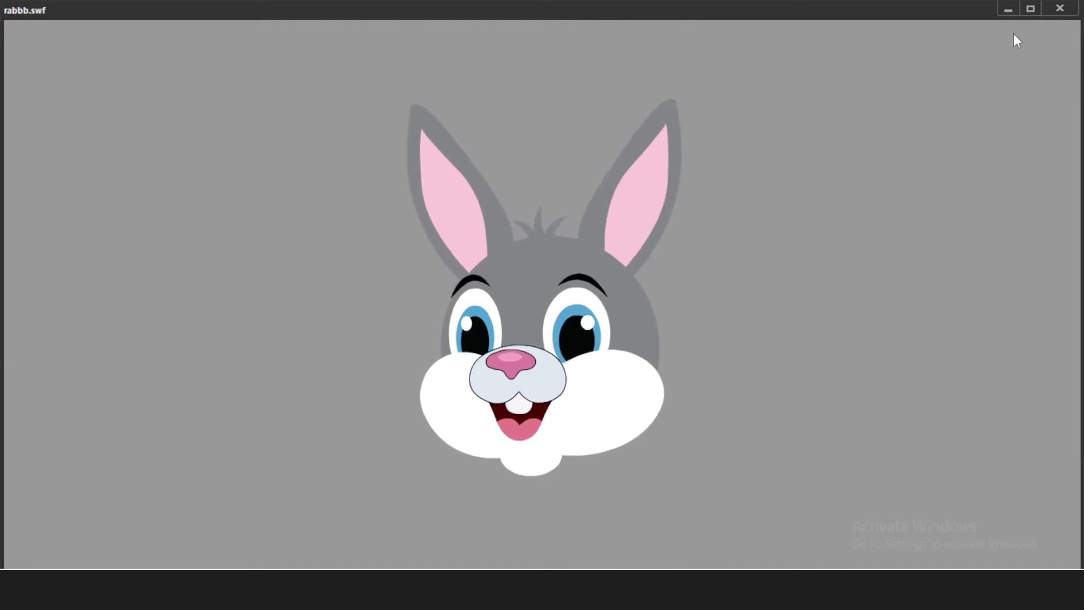
{"action": "left_click", "coordinate": [1060, 10]}
- Replay the turn on the stage, step through frames 15 to 20, and play the return to the front view
{"action": "key", "text": "Return"}
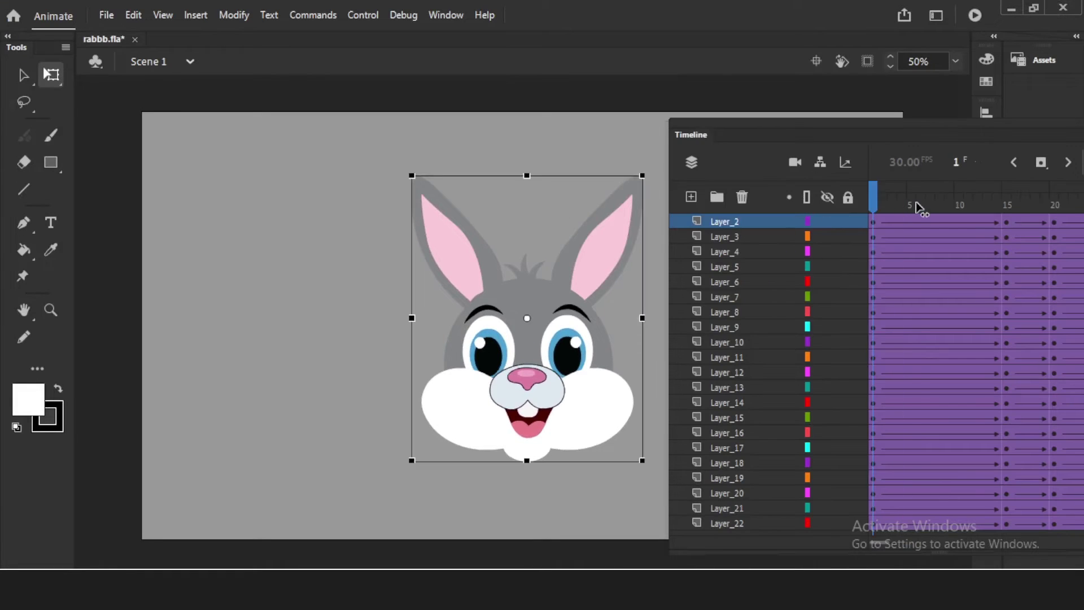
{"action": "key", "text": "Return"}
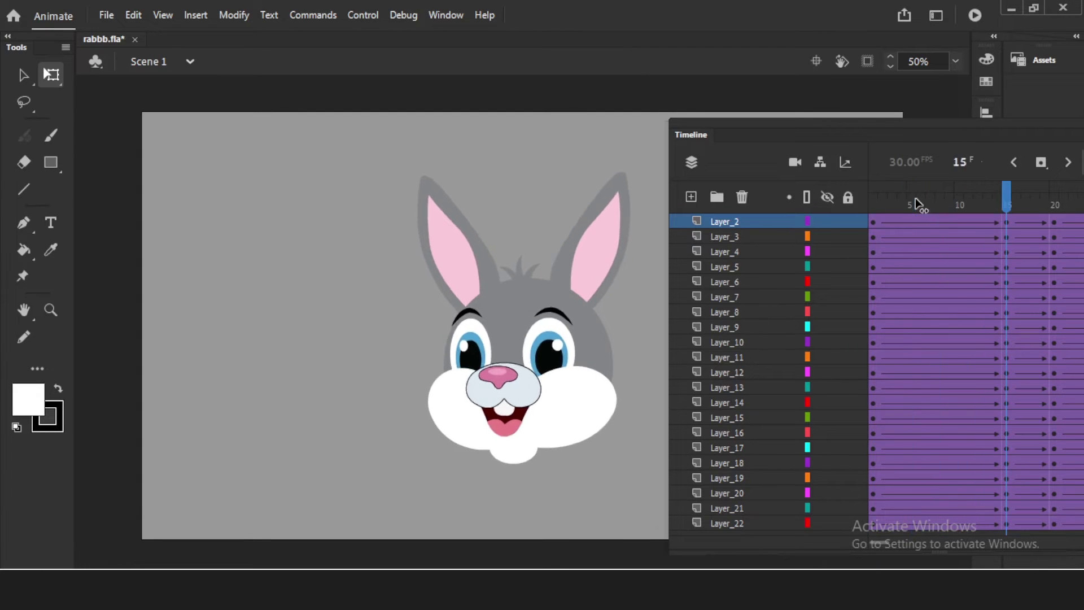
{"action": "key", "text": "period"}
{"action": "key", "text": "period"}
{"action": "key", "text": "period"}
{"action": "key", "text": "period"}
{"action": "key", "text": "period"}
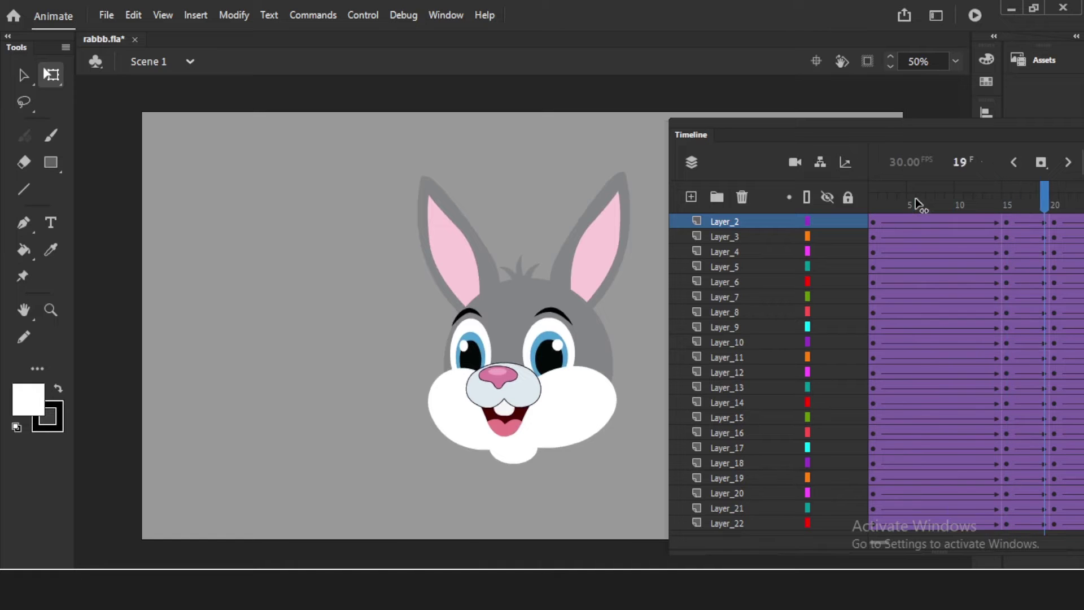
{"action": "left_click_drag", "start_coordinate": [749, 142], "coordinate": [608, 148]}
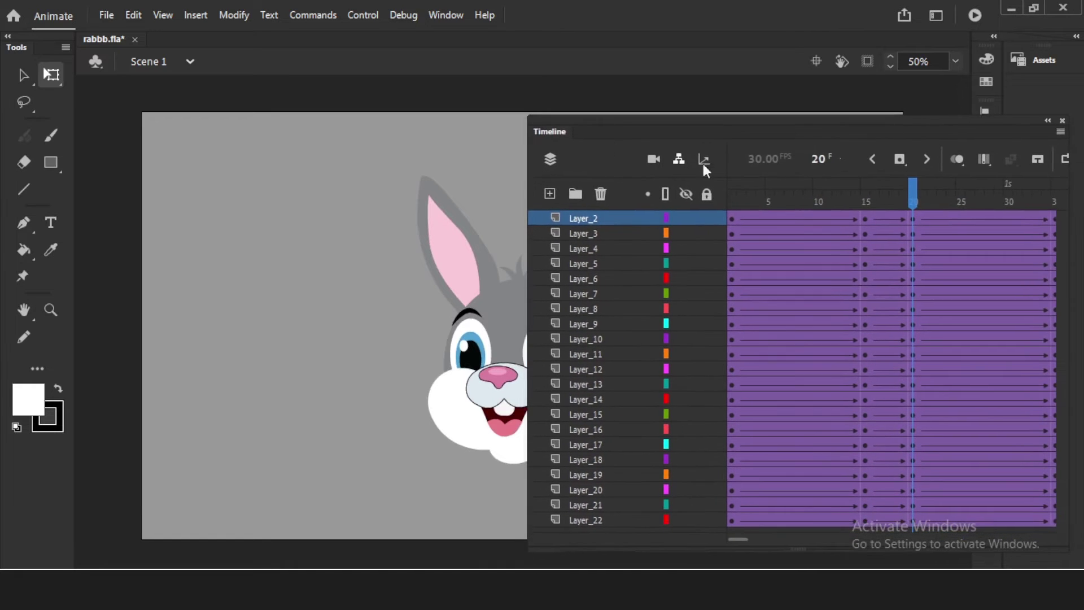
{"action": "key", "text": "Return"}
{"action": "key", "text": "Return"}
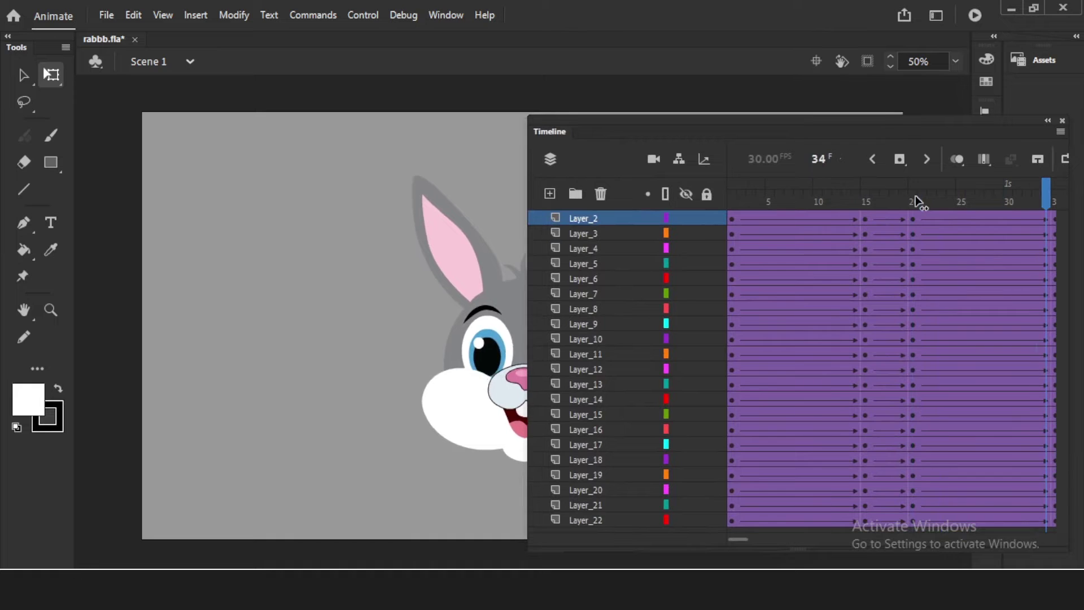
- Widen the timeline to show more frames and extend all layers to frame 50
{"action": "left_click_drag", "start_coordinate": [689, 144], "coordinate": [477, 187]}
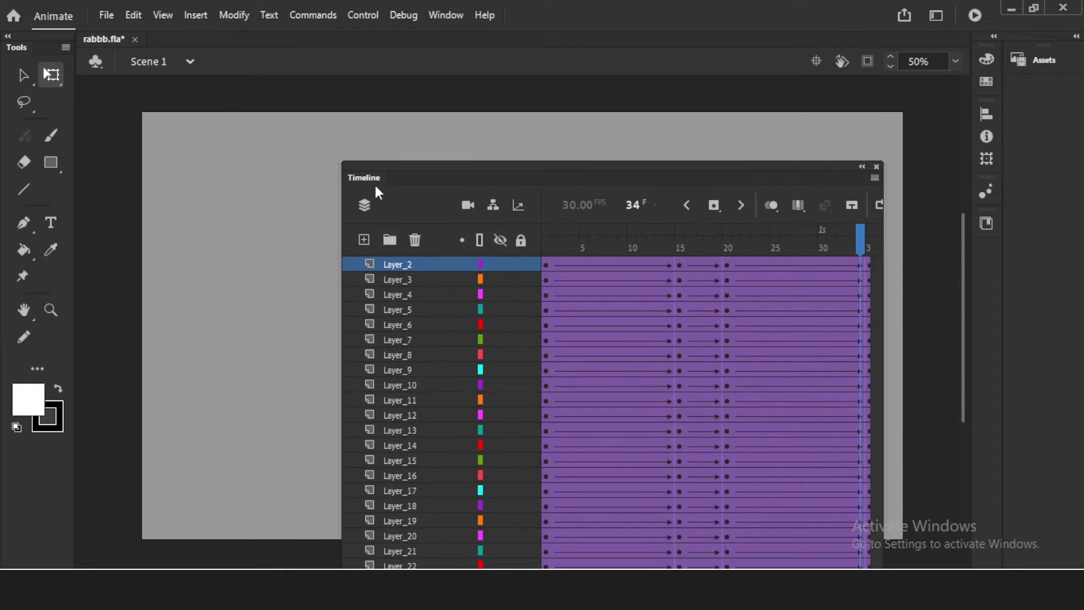
{"action": "left_click_drag", "start_coordinate": [591, 177], "coordinate": [218, 212]}
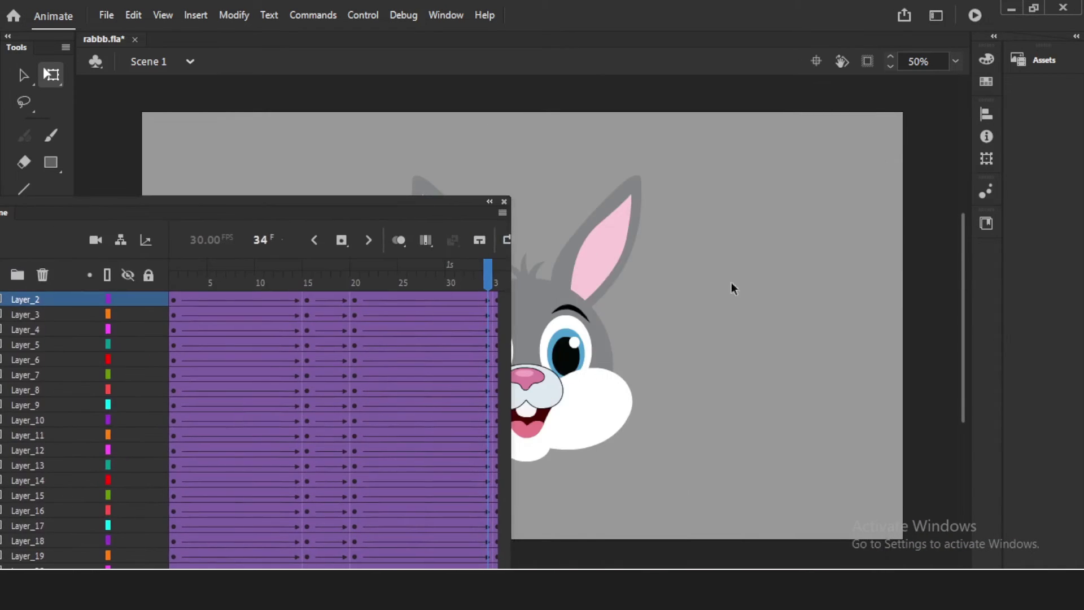
{"action": "left_click_drag", "start_coordinate": [397, 213], "coordinate": [379, 174]}
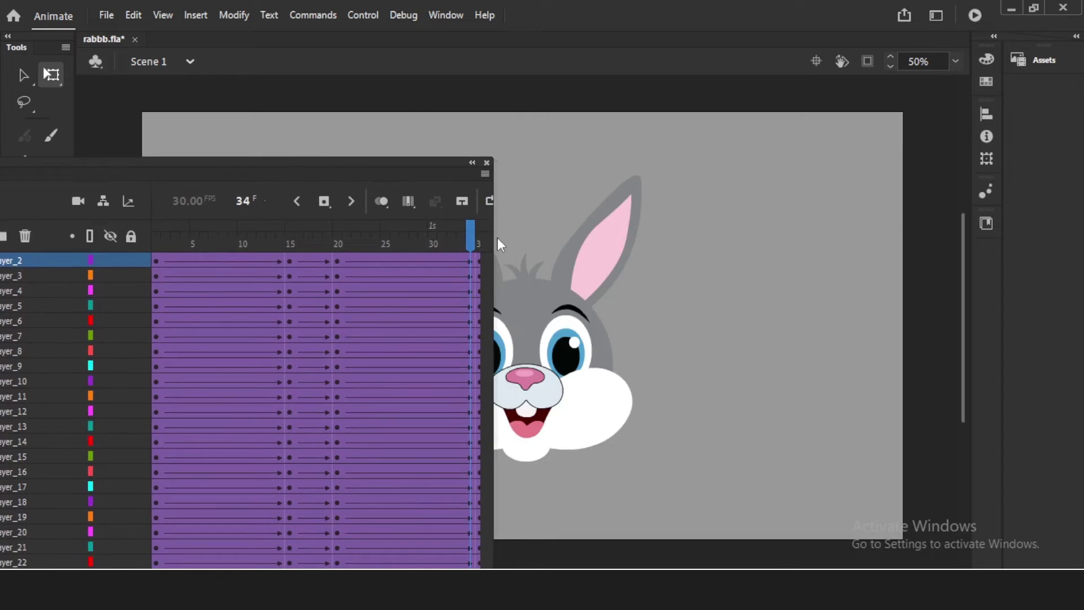
{"action": "left_click_drag", "start_coordinate": [495, 239], "coordinate": [691, 245]}
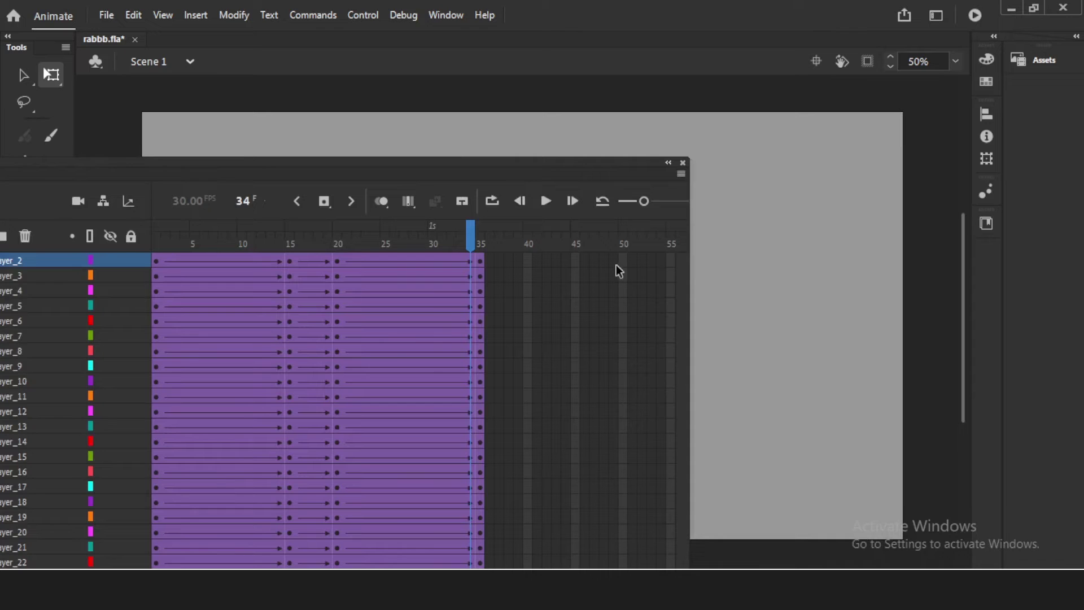
{"action": "left_click", "coordinate": [623, 260]}
{"action": "left_click_drag", "start_coordinate": [623, 259], "coordinate": [622, 562]}
{"action": "key", "text": "F5"}
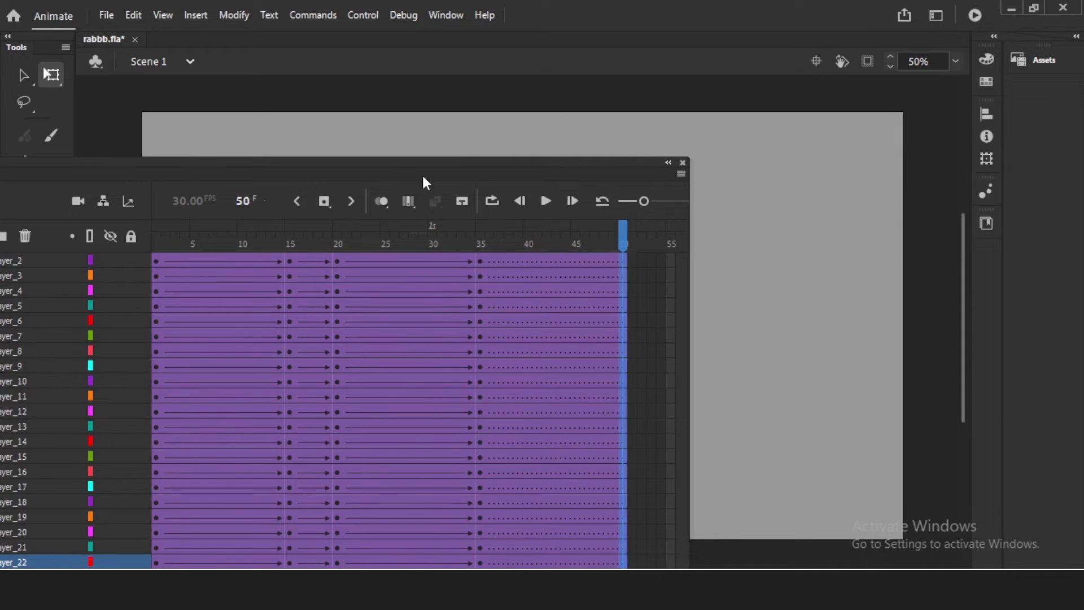
- Insert keyframes at frame 50 on all layers and collapse the timeline to clear the rabbit head
{"action": "left_click_drag", "start_coordinate": [386, 170], "coordinate": [395, 113]}
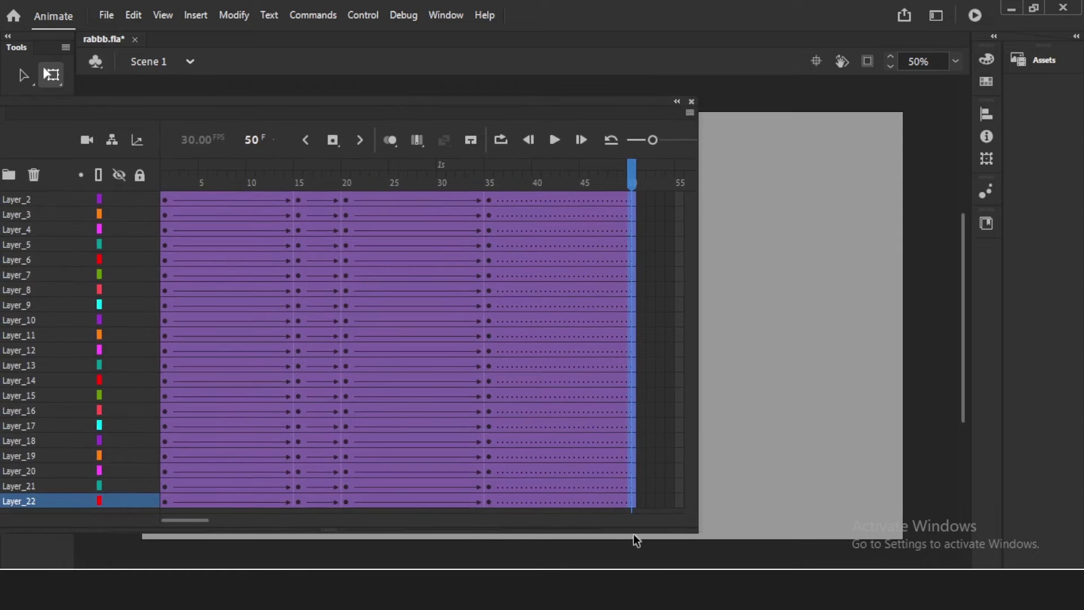
{"action": "left_click_drag", "start_coordinate": [635, 531], "coordinate": [634, 566]}
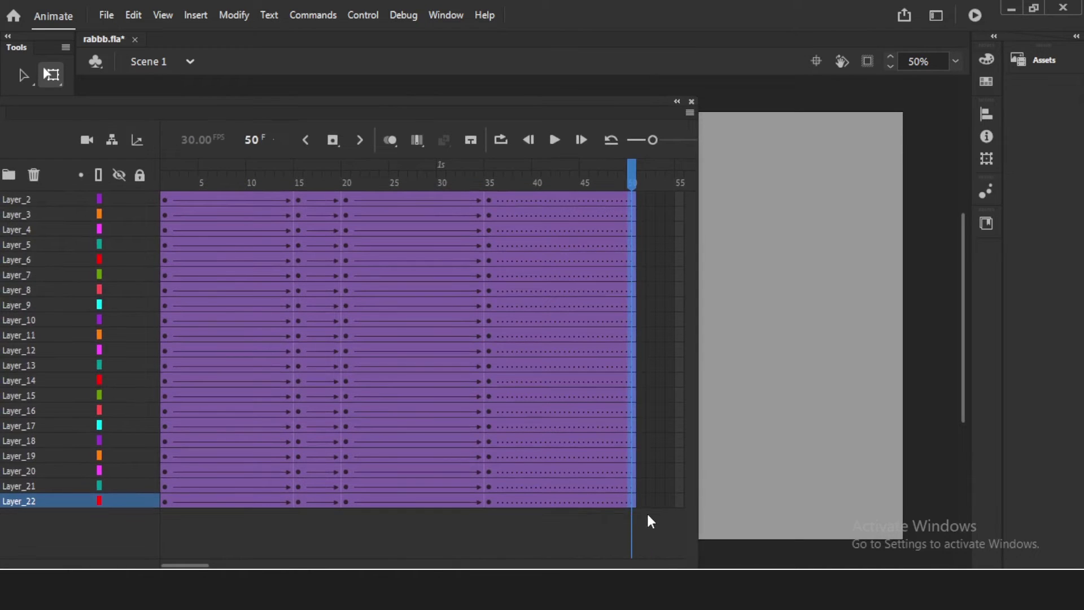
{"action": "key", "text": "F6"}
{"action": "left_click_drag", "start_coordinate": [100, 106], "coordinate": [366, 148]}
{"action": "double_click", "coordinate": [366, 148]}
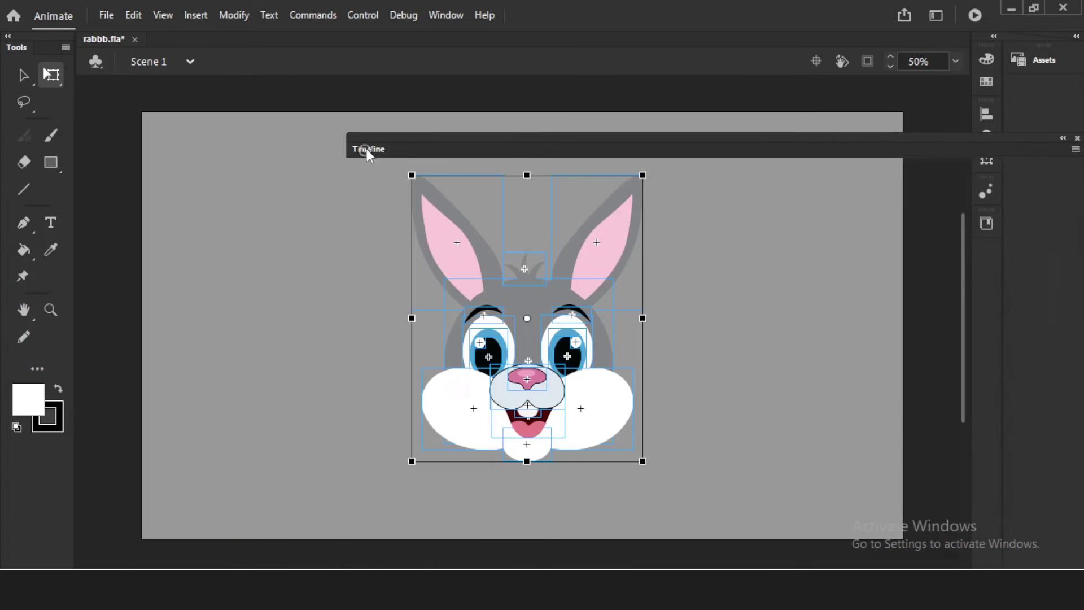
- Select the right-hand eye's brow, white, iris, pupil and highlight together and move them slightly right and down
{"action": "left_click", "coordinate": [737, 260]}
{"action": "left_click", "coordinate": [548, 393]}
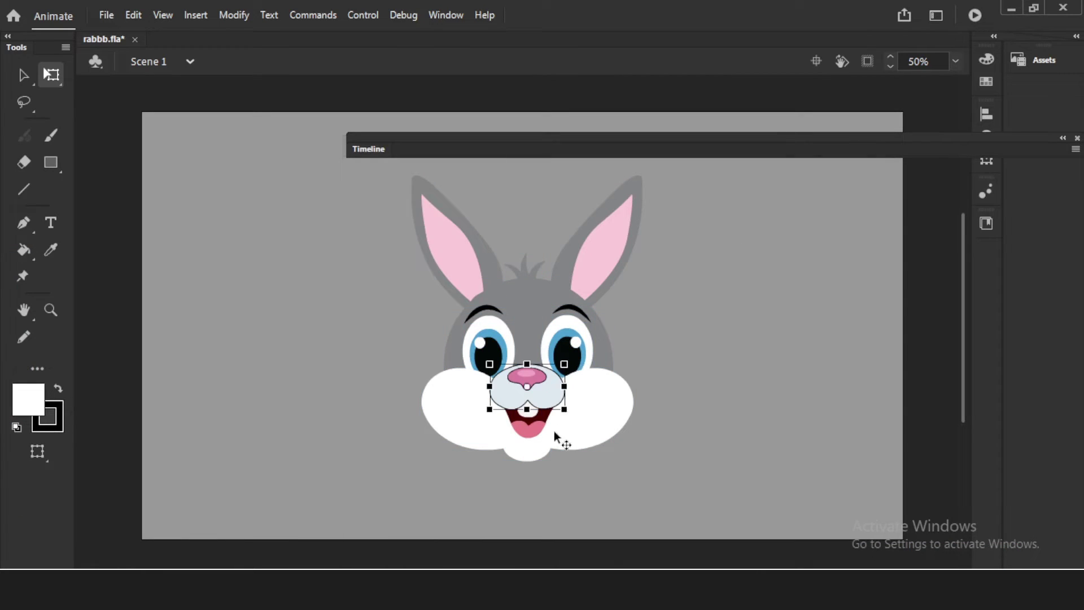
{"action": "key", "text": "ctrl+equal"}
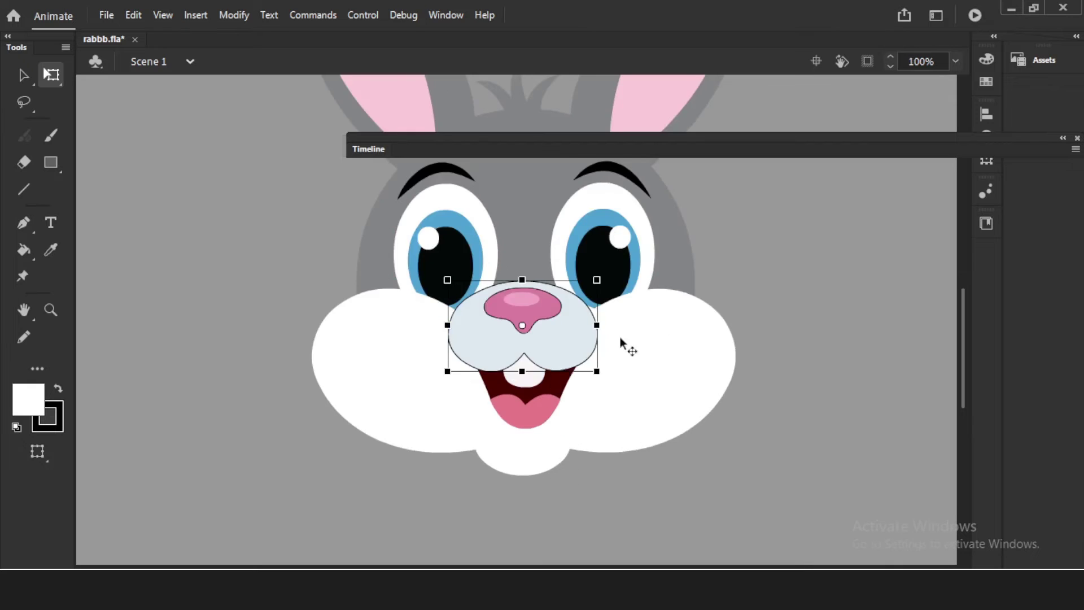
{"action": "scroll", "coordinate": [755, 220], "scroll_direction": "up", "scroll_amount": 3}
{"action": "left_click", "coordinate": [587, 249]}
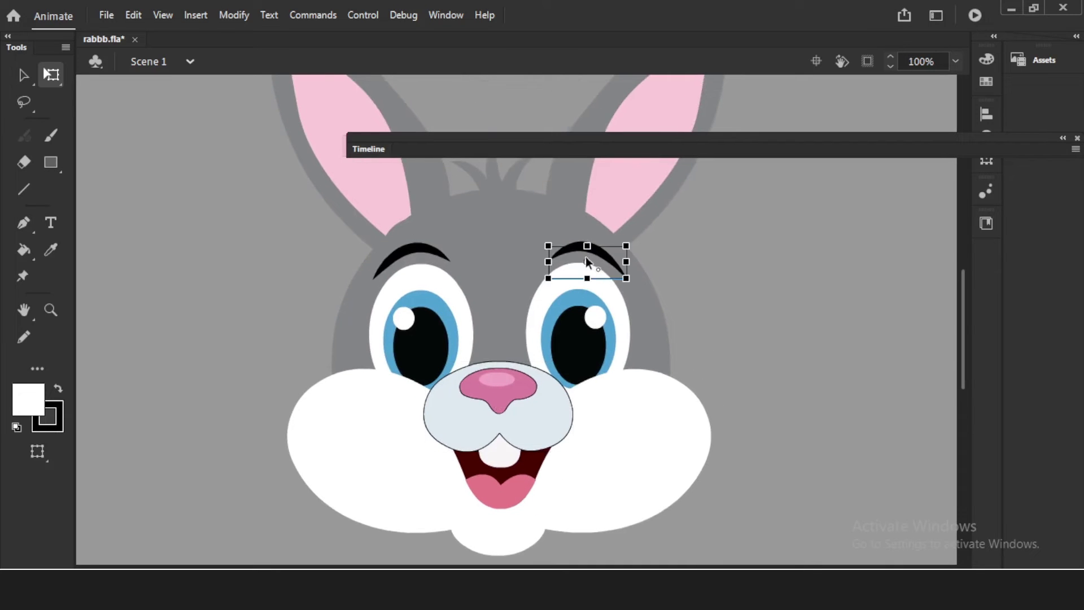
{"action": "key", "text": "v"}
{"action": "left_click", "coordinate": [551, 287], "text": "shift"}
{"action": "left_click", "coordinate": [573, 298], "text": "shift"}
{"action": "left_click", "coordinate": [587, 318], "text": "shift"}
{"action": "left_click_drag", "start_coordinate": [594, 357], "coordinate": [615, 365]}
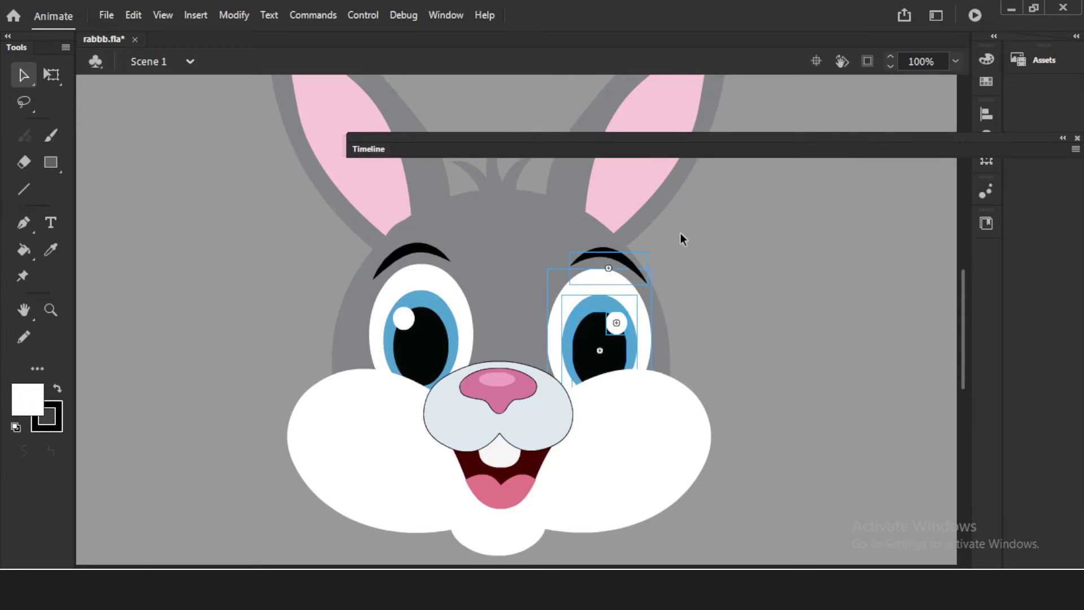
- Narrow the right-hand eye and brow slightly from their inner side and nudge them further right
{"action": "key", "text": "q"}
{"action": "left_click_drag", "start_coordinate": [547, 331], "coordinate": [555, 331]}
{"action": "key", "text": "Right"}
{"action": "key", "text": "Right"}
{"action": "key", "text": "Right"}
{"action": "key", "text": "Right"}
{"action": "key", "text": "Right"}
{"action": "key", "text": "Right"}
{"action": "key", "text": "Right"}
{"action": "key", "text": "Right"}
{"action": "key", "text": "Right"}
{"action": "key", "text": "Right"}
{"action": "key", "text": "Right"}
{"action": "key", "text": "Right"}
{"action": "key", "text": "Right"}
{"action": "key", "text": "Right"}
{"action": "key", "text": "Right"}
{"action": "key", "text": "Right"}
{"action": "key", "text": "Right"}
{"action": "key", "text": "Right"}
{"action": "key", "text": "Right"}
{"action": "key", "text": "Right"}
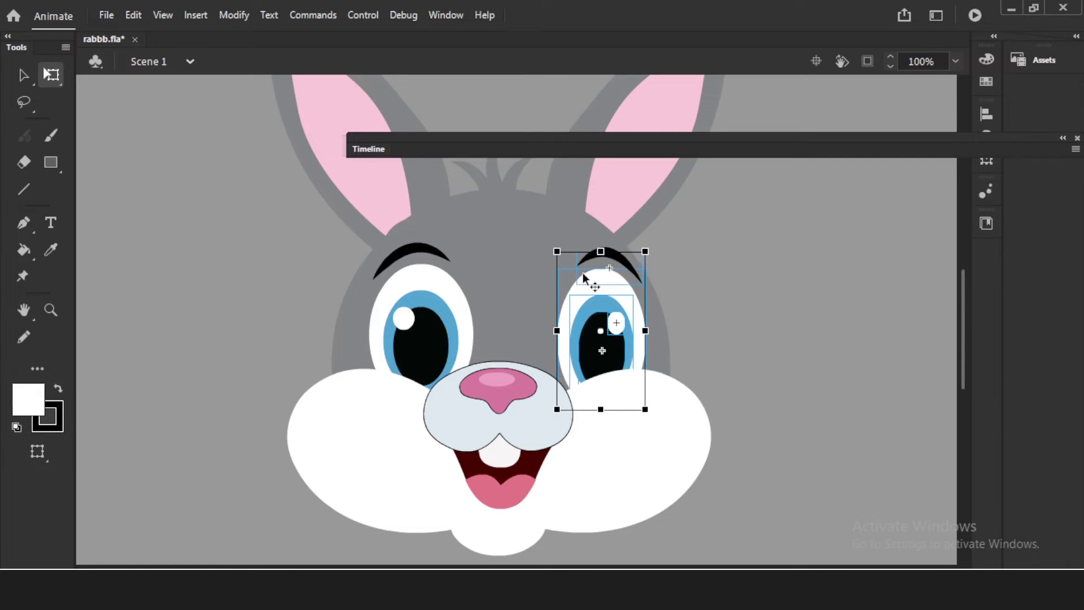
{"action": "left_click", "coordinate": [771, 342]}
- Select all parts of the left-hand eye with its brow and shift them right towards the middle of the face
{"action": "left_click", "coordinate": [406, 321]}
{"action": "left_click", "coordinate": [432, 341], "text": "shift"}
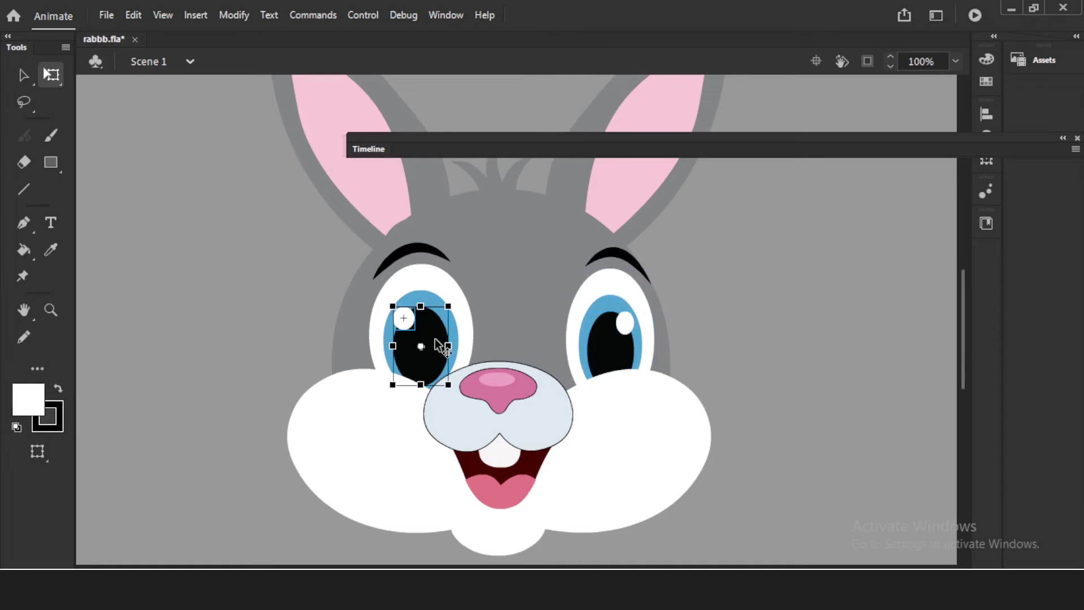
{"action": "key", "text": "v"}
{"action": "left_click", "coordinate": [436, 265]}
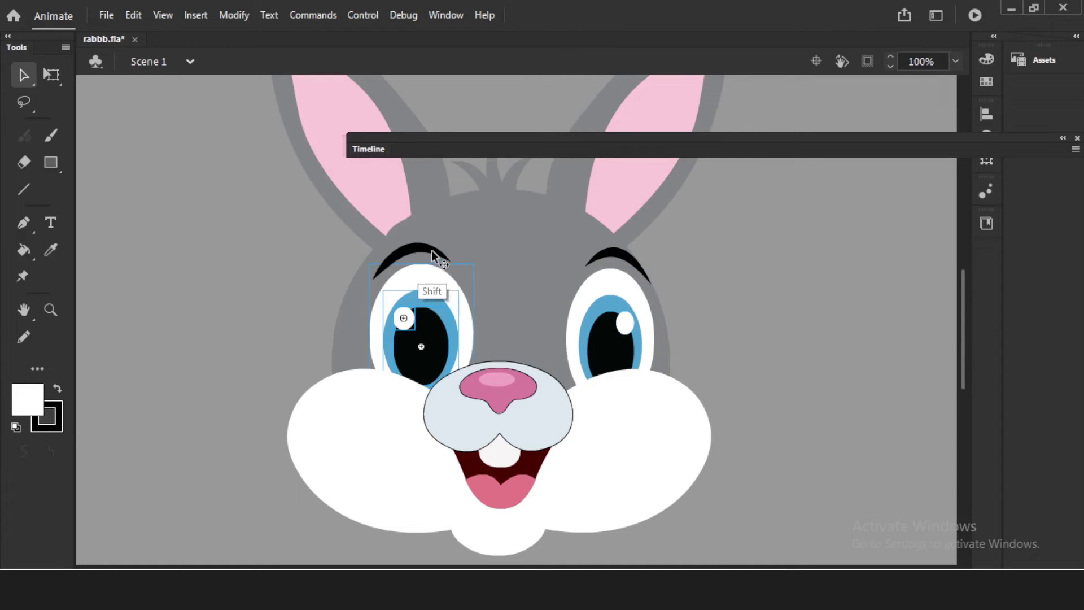
{"action": "key", "text": "ctrl+z"}
{"action": "left_click", "coordinate": [447, 290], "text": "shift"}
{"action": "left_click", "coordinate": [439, 301], "text": "shift"}
{"action": "left_click", "coordinate": [412, 319], "text": "shift"}
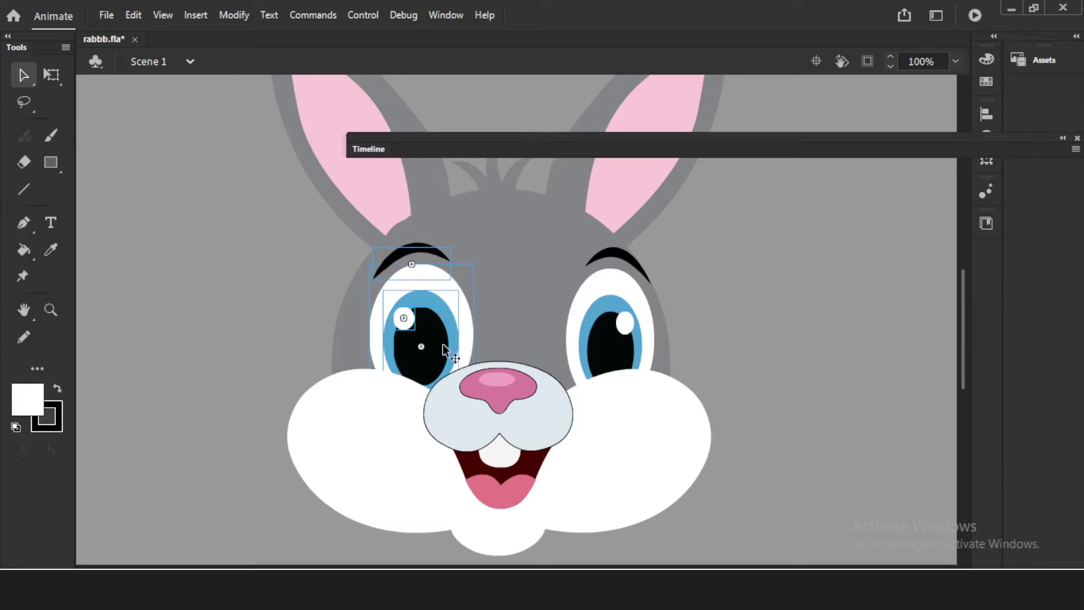
{"action": "key", "text": "shift+Right"}
{"action": "key", "text": "shift+Right"}
{"action": "key", "text": "shift+Right"}
{"action": "left_click", "coordinate": [722, 320]}
- Shift the nose, muzzle, teeth and mouth together to the right, and offset the pink nose slightly further right
{"action": "left_click", "coordinate": [507, 381]}
{"action": "left_click", "coordinate": [536, 420], "text": "shift"}
{"action": "left_click", "coordinate": [503, 453], "text": "shift"}
{"action": "left_click", "coordinate": [509, 480], "text": "shift"}
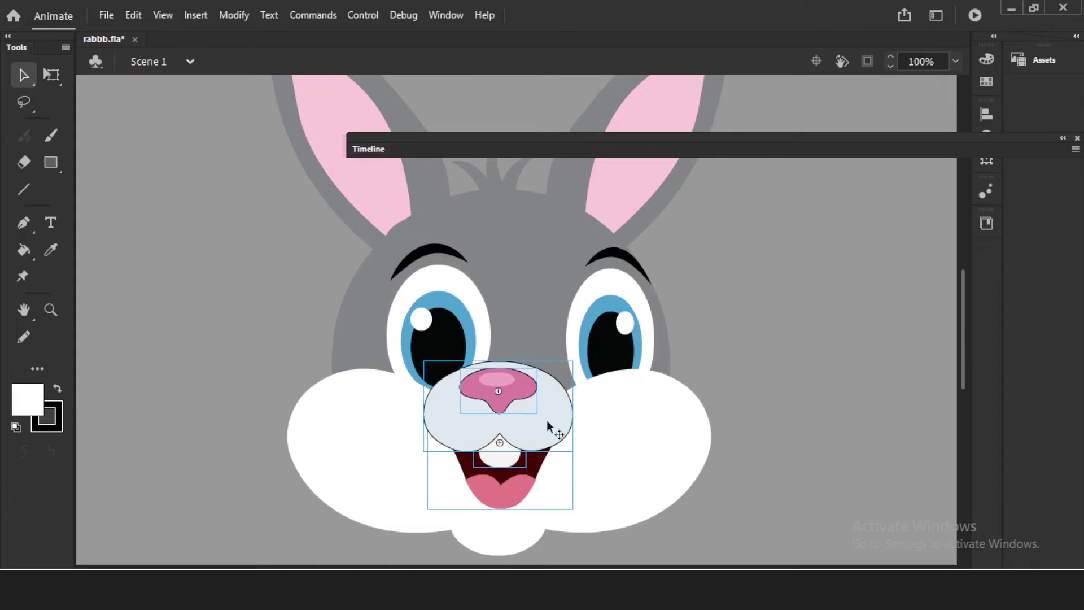
{"action": "key", "text": "shift+Right"}
{"action": "key", "text": "shift+Right"}
{"action": "key", "text": "shift+Right"}
{"action": "key", "text": "shift+Right"}
{"action": "key", "text": "shift+Right"}
{"action": "key", "text": "shift+Right"}
{"action": "left_click", "coordinate": [739, 376]}
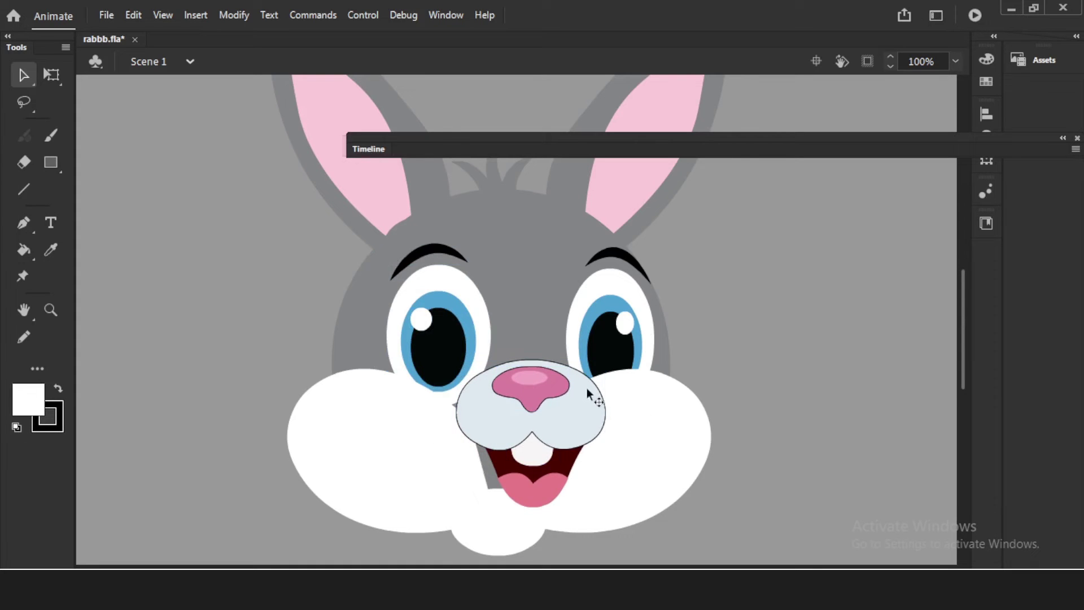
{"action": "left_click_drag", "start_coordinate": [539, 384], "coordinate": [548, 381]}
- Narrow the right-hand cheek, move the left-hand cheek right and widen its outer side, and shift the chin right
{"action": "left_click", "coordinate": [702, 415]}
{"action": "key", "text": "q"}
{"action": "left_click_drag", "start_coordinate": [711, 450], "coordinate": [702, 449]}
{"action": "left_click", "coordinate": [743, 419]}
{"action": "left_click_drag", "start_coordinate": [419, 477], "coordinate": [443, 477]}
{"action": "left_click_drag", "start_coordinate": [306, 450], "coordinate": [300, 450]}
{"action": "left_click", "coordinate": [261, 443]}
{"action": "left_click_drag", "start_coordinate": [511, 539], "coordinate": [527, 539]}
- Rotate the right-hand ear outward and reposition it so its base sits on the head
{"action": "left_click", "coordinate": [739, 315]}
{"action": "scroll", "coordinate": [739, 315], "scroll_direction": "up", "scroll_amount": 5}
{"action": "left_click", "coordinate": [652, 300]}
{"action": "left_click_drag", "start_coordinate": [713, 194], "coordinate": [723, 203]}
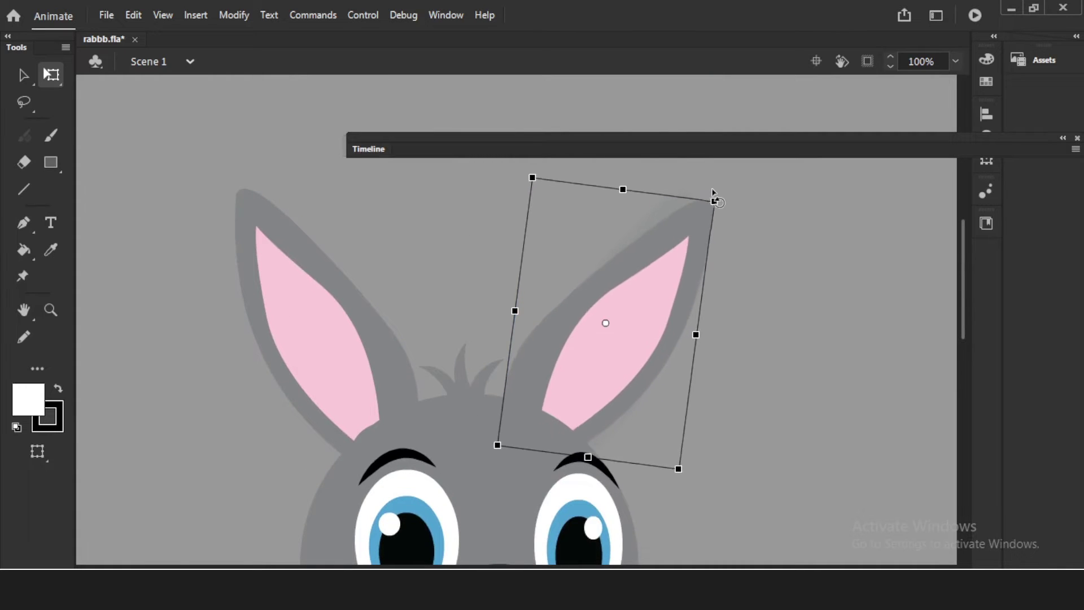
{"action": "left_click_drag", "start_coordinate": [639, 331], "coordinate": [648, 338]}
{"action": "left_click_drag", "start_coordinate": [646, 335], "coordinate": [652, 332]}
{"action": "left_click", "coordinate": [789, 318]}
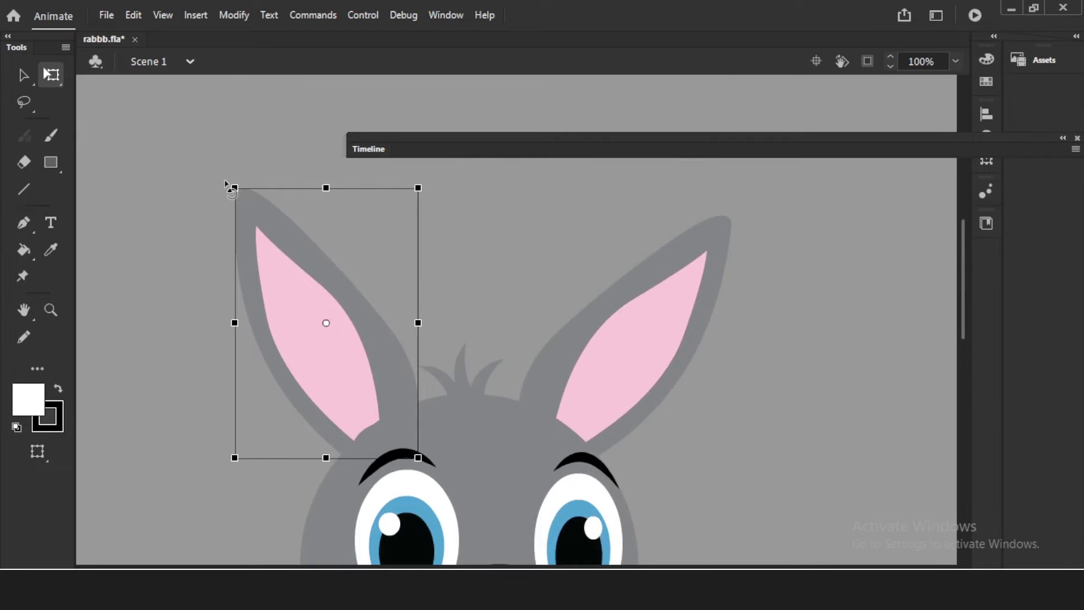
- Rotate the left-hand ear outward, reattach it to the head, and shift the hair tuft slightly right
{"action": "left_click_drag", "start_coordinate": [228, 187], "coordinate": [226, 182]}
{"action": "left_click_drag", "start_coordinate": [303, 356], "coordinate": [316, 370]}
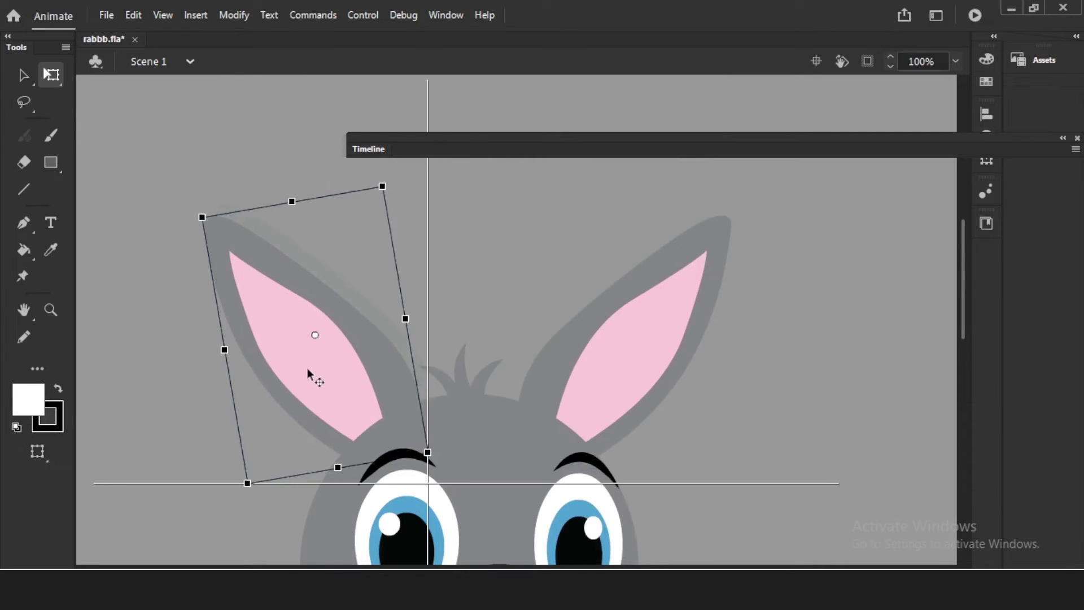
{"action": "left_click", "coordinate": [480, 386]}
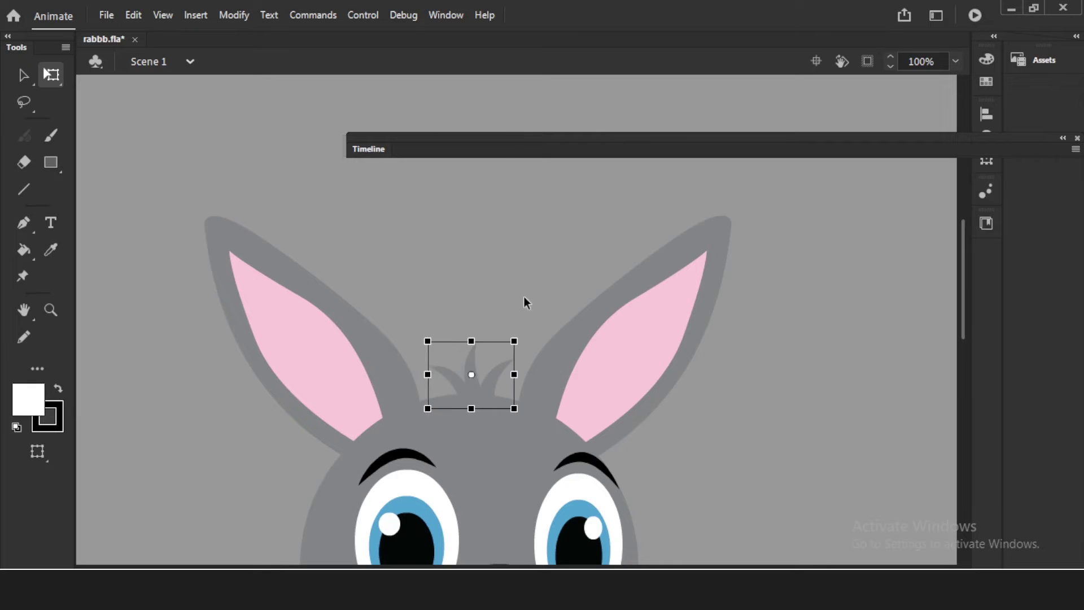
- Test the animation with the new turn as an SWF movie and close the test window
{"action": "key", "text": "ctrl+Return"}
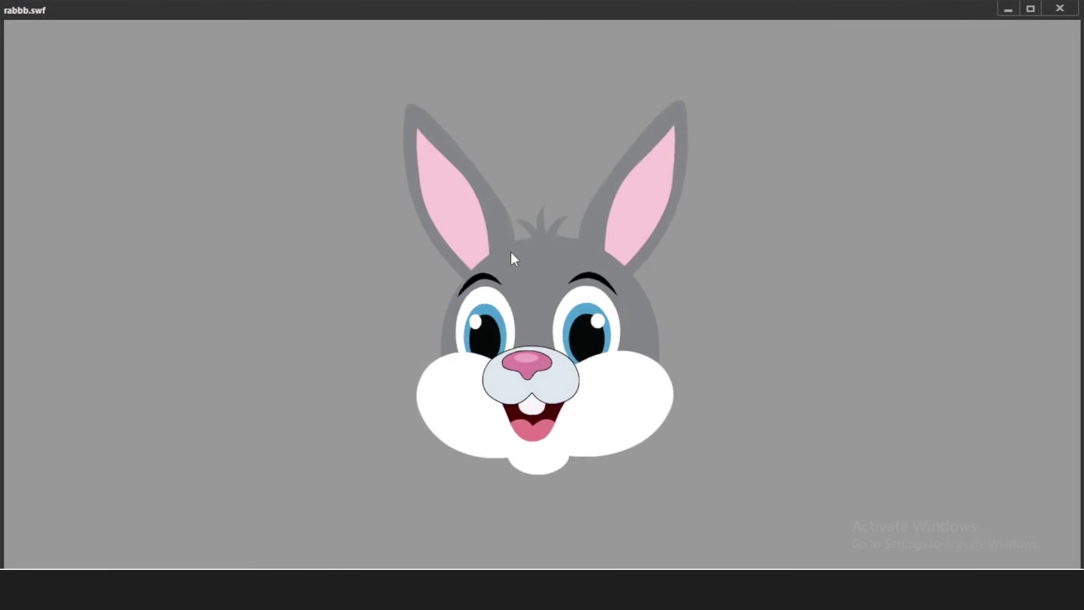
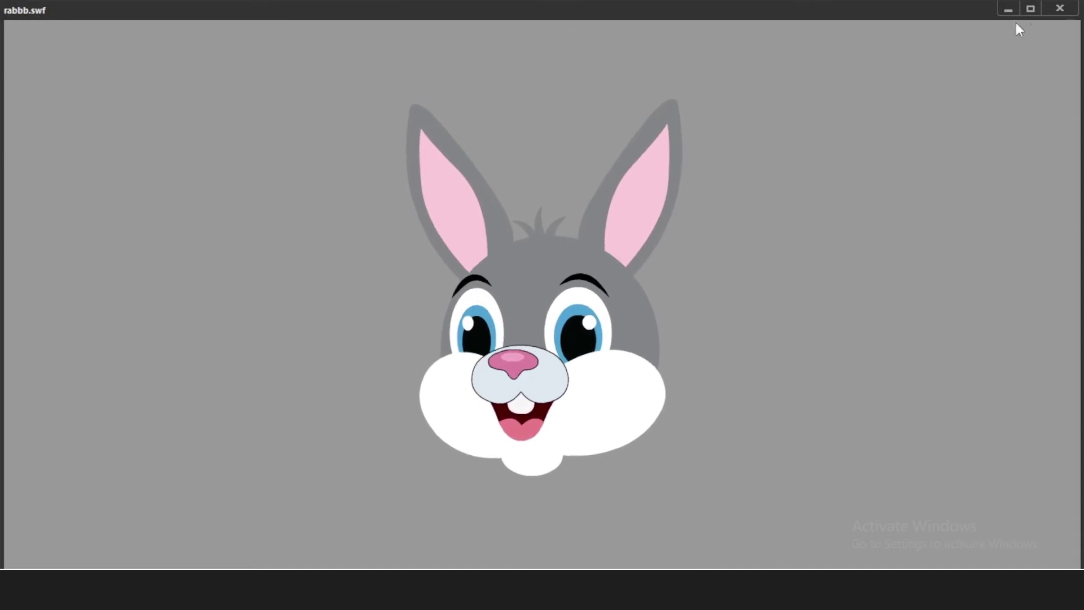
{"action": "left_click", "coordinate": [1060, 8]}
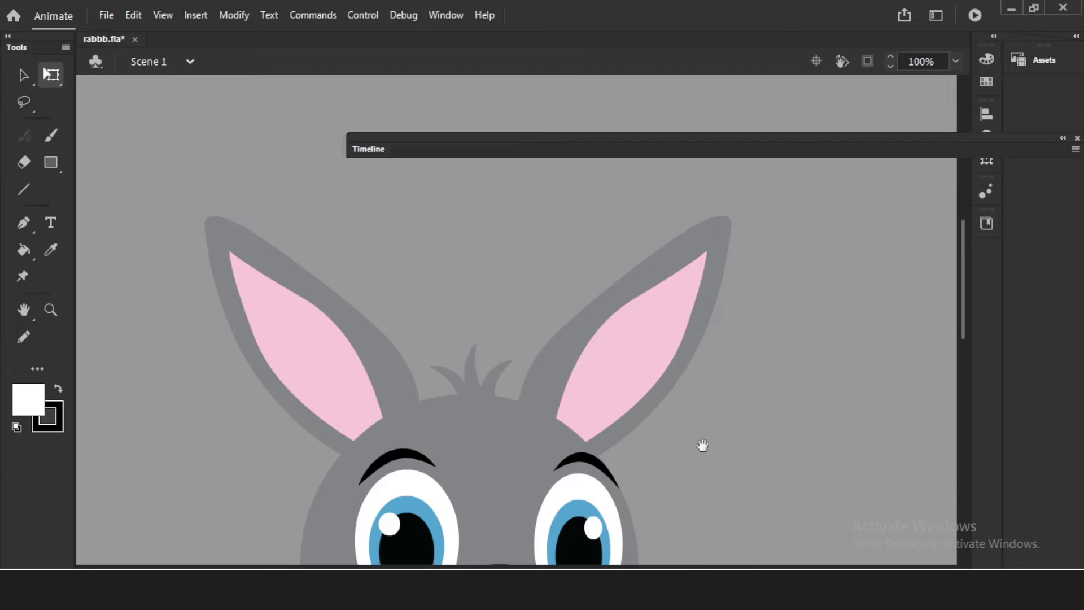
- Select the complete left-hand eye with its brow and nudge it slightly further right
{"action": "scroll", "coordinate": [702, 445], "scroll_direction": "down", "scroll_amount": 3}
{"action": "left_click", "coordinate": [452, 391]}
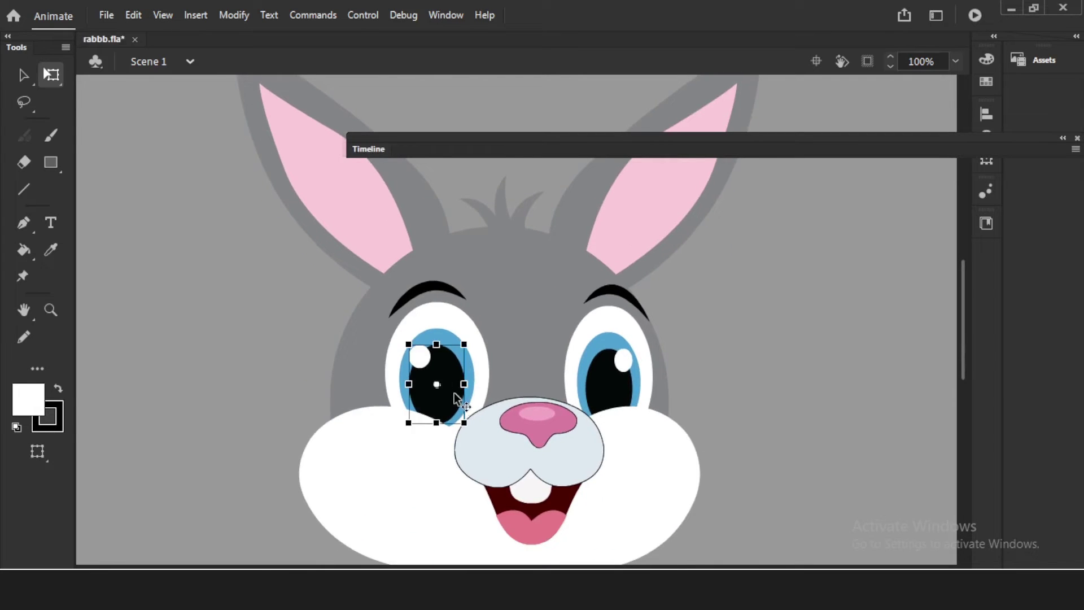
{"action": "key", "text": "v"}
{"action": "left_click", "coordinate": [421, 356], "text": "shift"}
{"action": "left_click", "coordinate": [443, 338], "text": "shift"}
{"action": "left_click", "coordinate": [452, 321], "text": "shift"}
{"action": "left_click", "coordinate": [449, 289], "text": "shift"}
{"action": "key", "text": "Right"}
{"action": "key", "text": "Right"}
{"action": "key", "text": "Right"}
{"action": "key", "text": "Right"}
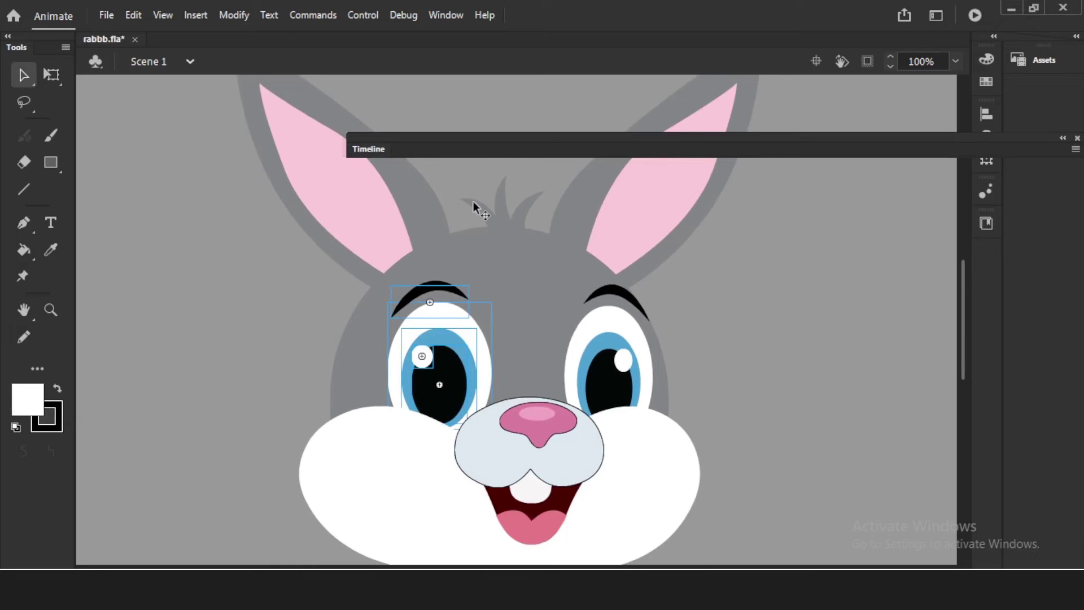
{"action": "left_click", "coordinate": [768, 351]}
- Move the pupils and highlights of both eyes so the rabbit looks to the right
{"action": "left_click_drag", "start_coordinate": [449, 398], "coordinate": [459, 399]}
{"action": "left_click_drag", "start_coordinate": [426, 358], "coordinate": [430, 358]}
{"action": "left_click_drag", "start_coordinate": [449, 394], "coordinate": [445, 394]}
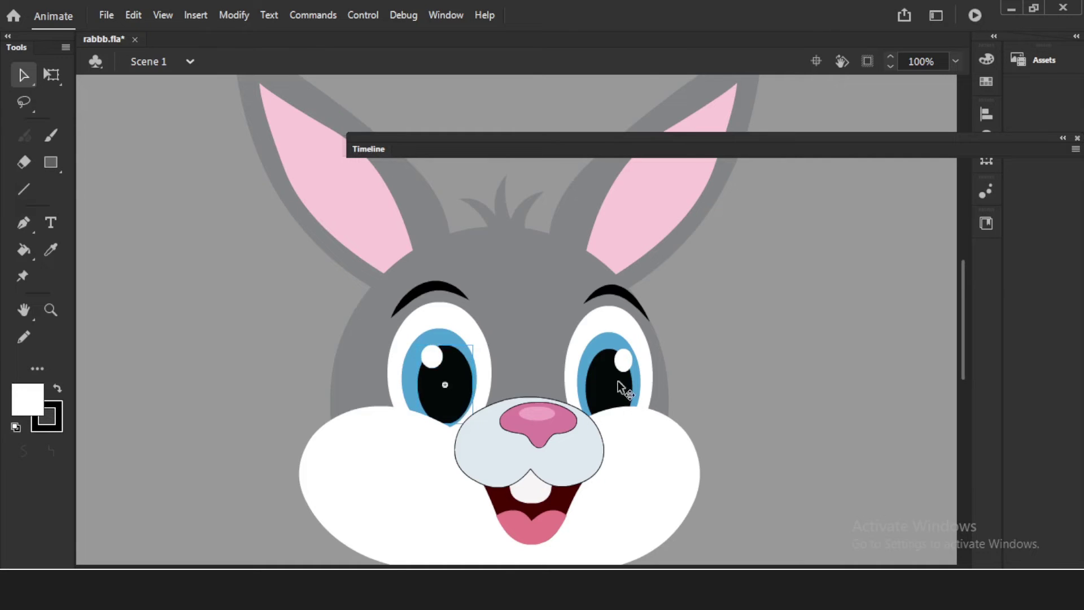
{"action": "left_click_drag", "start_coordinate": [616, 393], "coordinate": [625, 362]}
{"action": "left_click", "coordinate": [710, 330]}
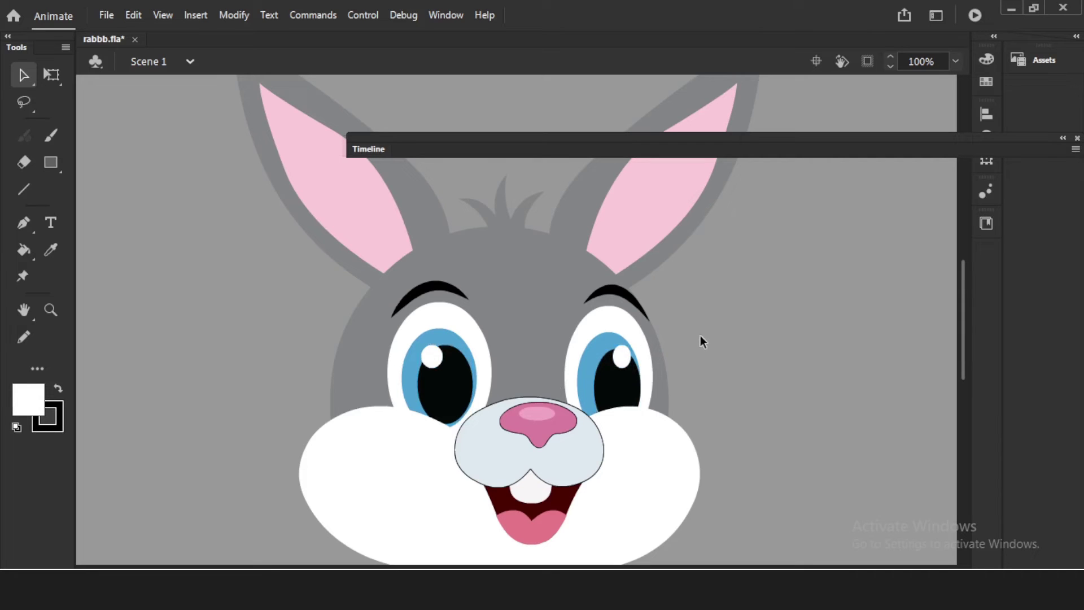
- Run the SWF test movie again to check the shifted gaze, and close its window
{"action": "key", "text": "ctrl+Return"}
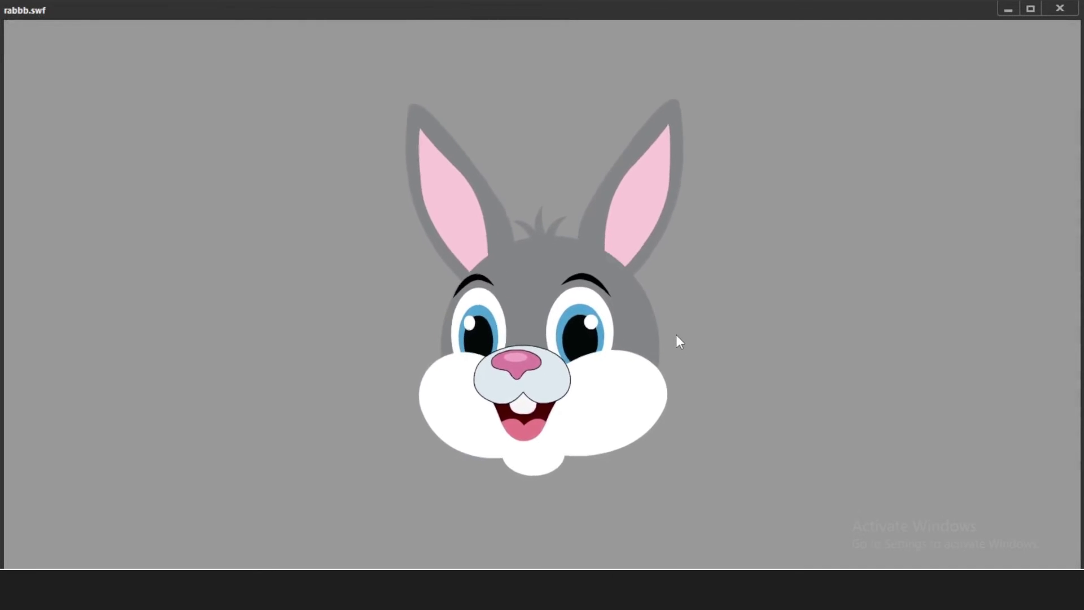
{"action": "left_click", "coordinate": [1064, 10]}
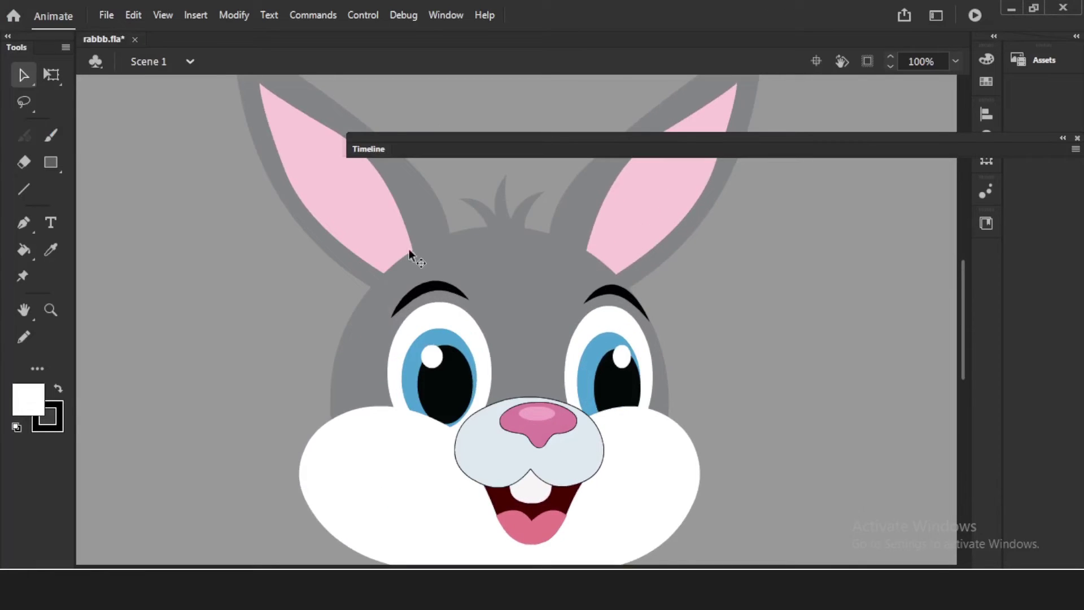
- Expand the timeline and insert frames on all layers in the first tween so it runs to the keyframe at frame 25
{"action": "left_click", "coordinate": [369, 148]}
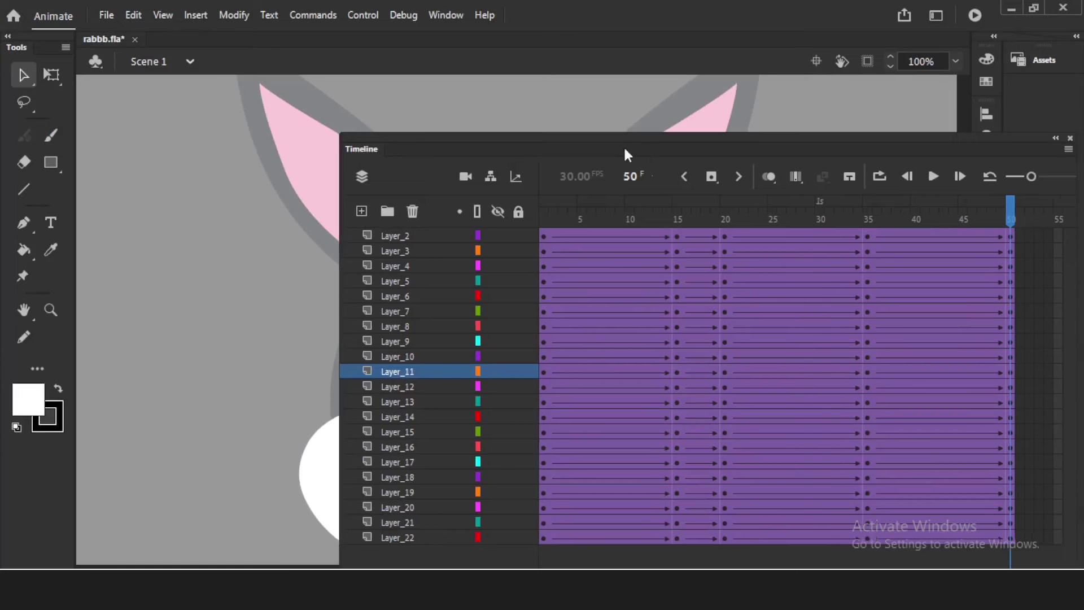
{"action": "left_click_drag", "start_coordinate": [651, 144], "coordinate": [539, 109]}
{"action": "left_click_drag", "start_coordinate": [544, 186], "coordinate": [509, 479]}
{"action": "key", "text": "F5"}
{"action": "key", "text": "F5"}
- Insert frames on all layers in the short span after frame 25 so its end keyframe falls on frame 36
{"action": "left_click", "coordinate": [774, 397]}
{"action": "left_click", "coordinate": [708, 490]}
{"action": "left_click_drag", "start_coordinate": [707, 490], "coordinate": [713, 190]}
{"action": "key", "text": "F5"}
{"action": "key", "text": "F5"}
{"action": "key", "text": "F5"}
- Lengthen the tween starting at frame 36 on all layers so its end keyframe falls on frame 63
{"action": "left_click_drag", "start_coordinate": [387, 104], "coordinate": [254, 97]}
{"action": "left_click_drag", "start_coordinate": [355, 547], "coordinate": [376, 547]}
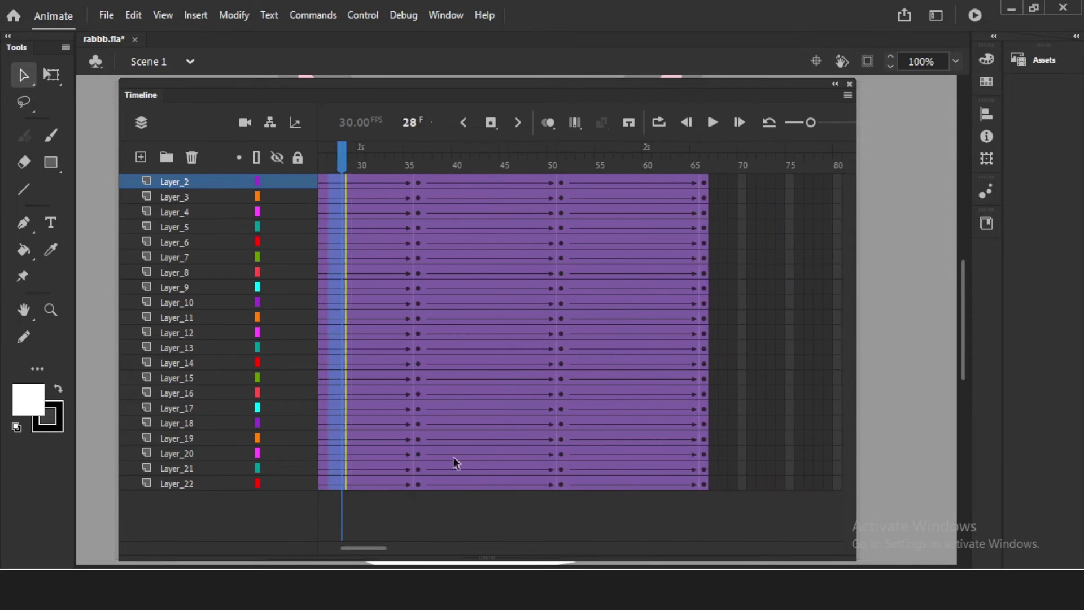
{"action": "left_click_drag", "start_coordinate": [474, 188], "coordinate": [531, 478]}
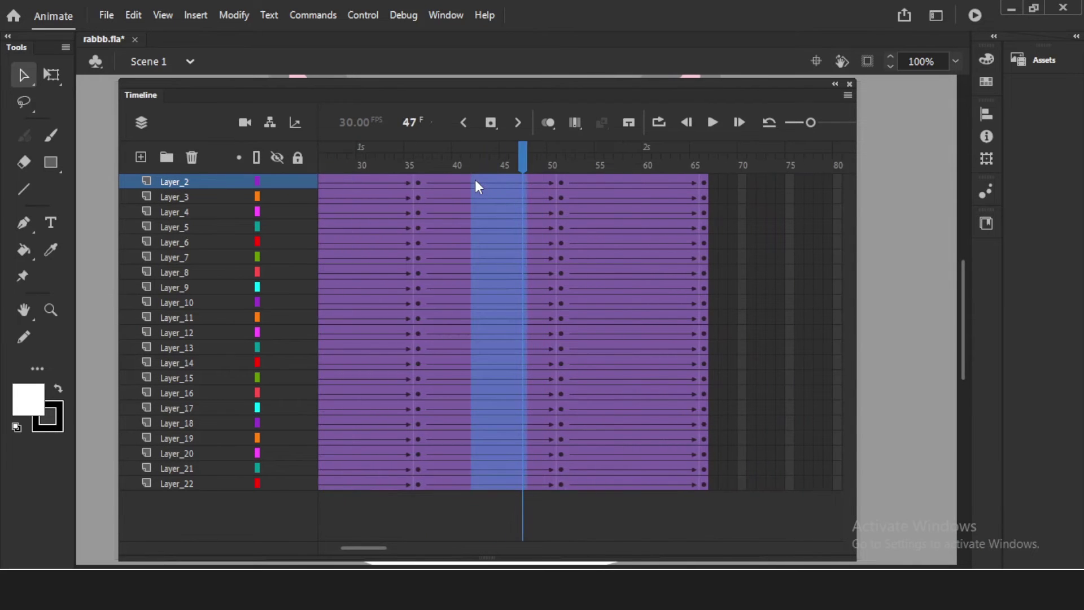
{"action": "key", "text": "F5"}
{"action": "scroll", "coordinate": [377, 549], "scroll_direction": "right", "scroll_amount": 3}
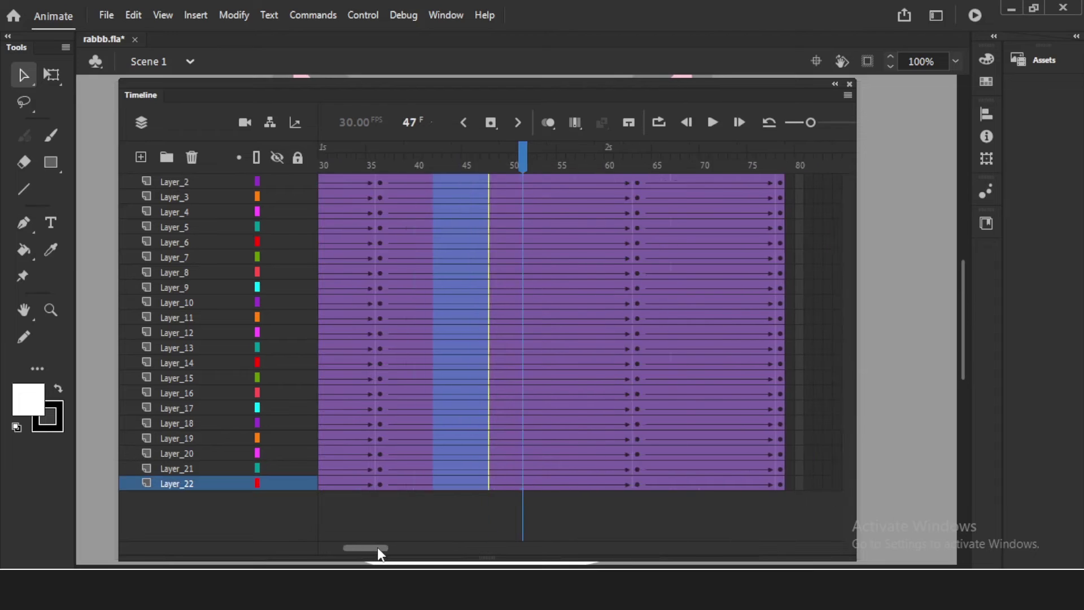
- Insert frames on all layers in the last tween so the final keyframe falls on frame 88
{"action": "left_click_drag", "start_coordinate": [377, 548], "coordinate": [379, 547]}
{"action": "left_click_drag", "start_coordinate": [554, 483], "coordinate": [513, 182]}
{"action": "key", "text": "F5"}
{"action": "key", "text": "F5"}
- Move the keyframes at frame 63 on all layers to frame 100
{"action": "left_click", "coordinate": [482, 497]}
{"action": "left_click", "coordinate": [466, 166]}
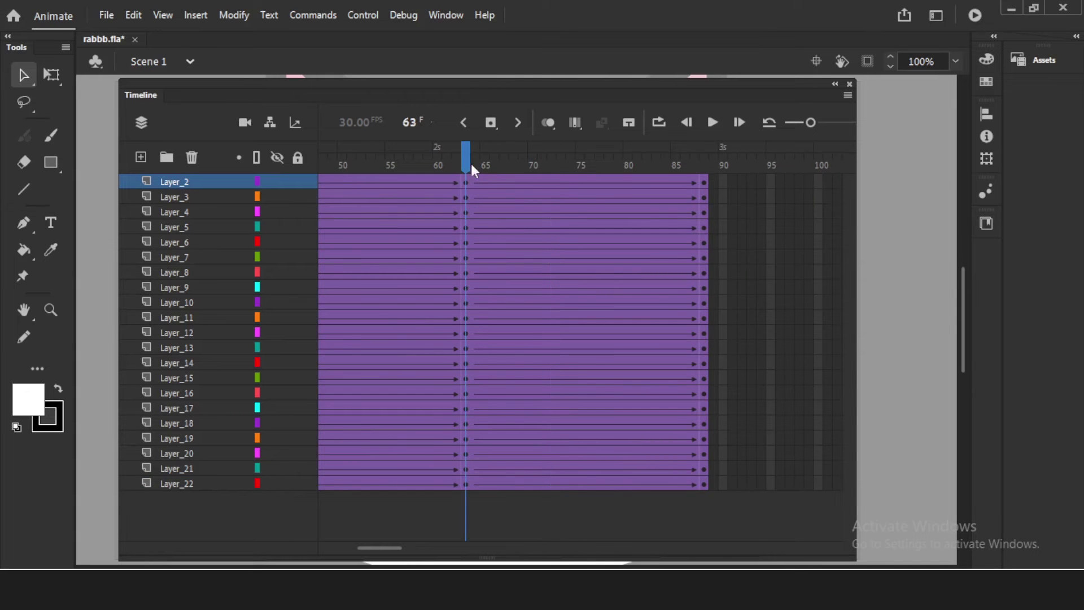
{"action": "mouse_move", "coordinate": [440, 105]}
{"action": "left_mouse_down"}
{"action": "mouse_move", "coordinate": [462, 327]}
{"action": "mouse_move", "coordinate": [447, 116]}
{"action": "left_mouse_up"}
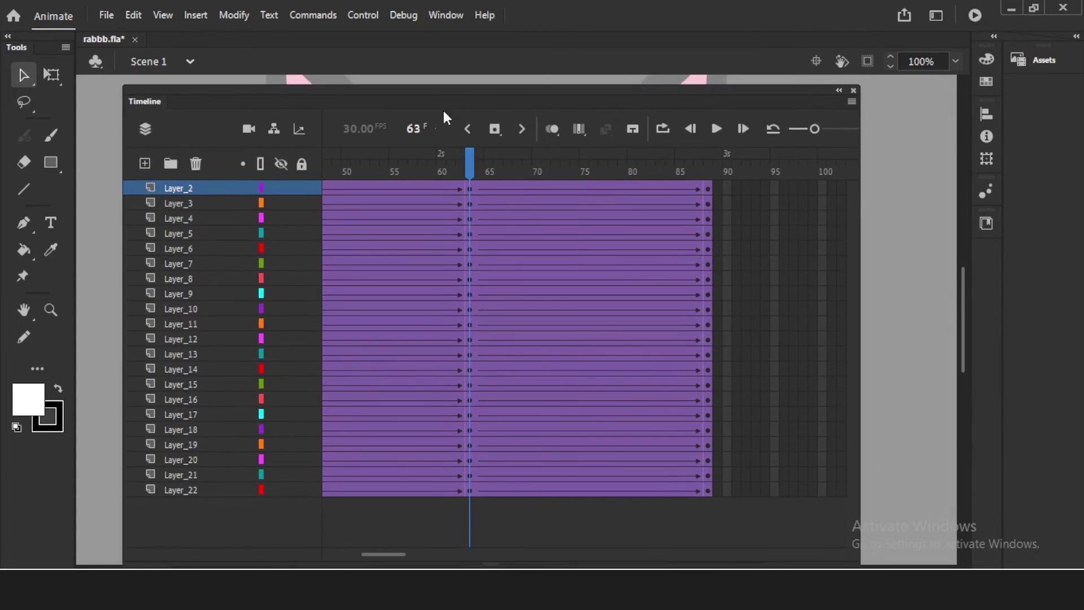
{"action": "left_click", "coordinate": [473, 198]}
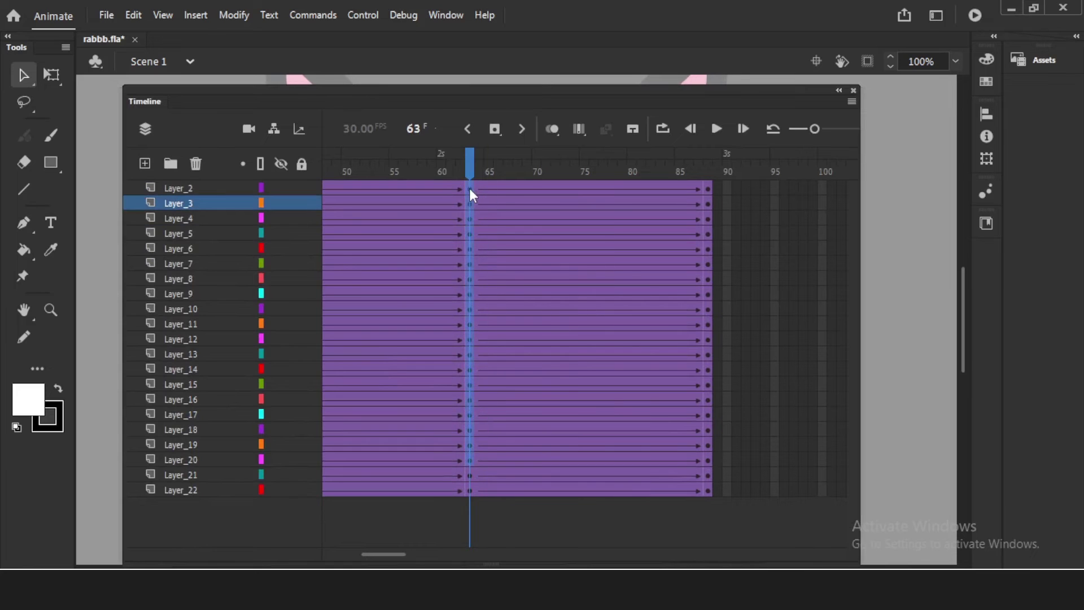
{"action": "left_click", "coordinate": [470, 489]}
{"action": "mouse_move", "coordinate": [469, 490]}
{"action": "left_mouse_down"}
{"action": "mouse_move", "coordinate": [841, 490]}
{"action": "mouse_move", "coordinate": [822, 491]}
{"action": "left_mouse_up"}
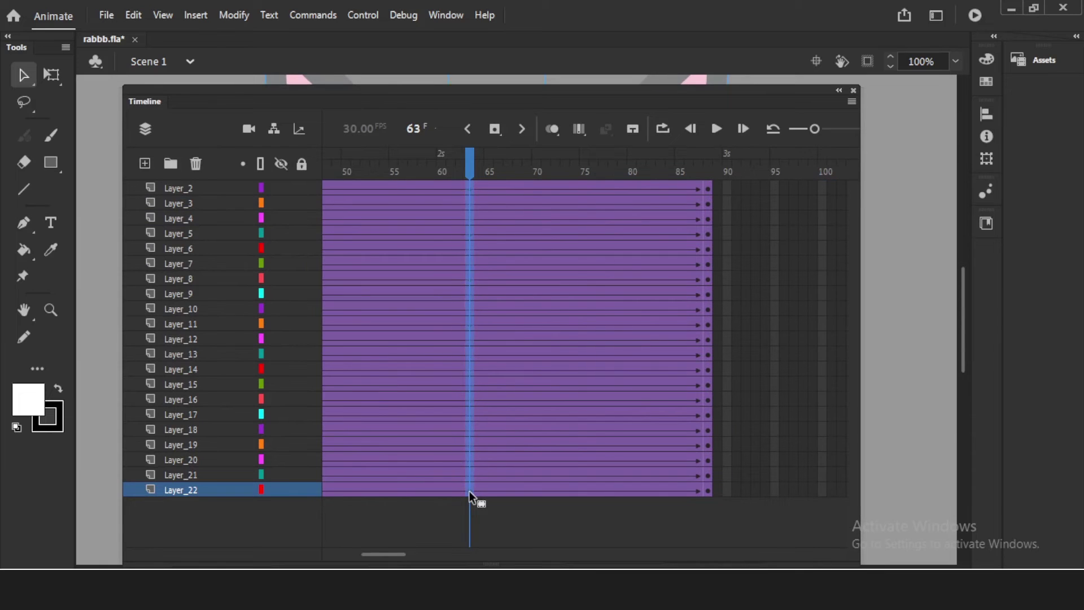
- Insert more frames on all layers in the tween after frame 88 and return the playhead to frame 1
{"action": "mouse_move", "coordinate": [789, 492]}
{"action": "left_mouse_down"}
{"action": "mouse_move", "coordinate": [736, 217]}
{"action": "mouse_move", "coordinate": [737, 189]}
{"action": "mouse_move", "coordinate": [745, 194]}
{"action": "left_mouse_up"}
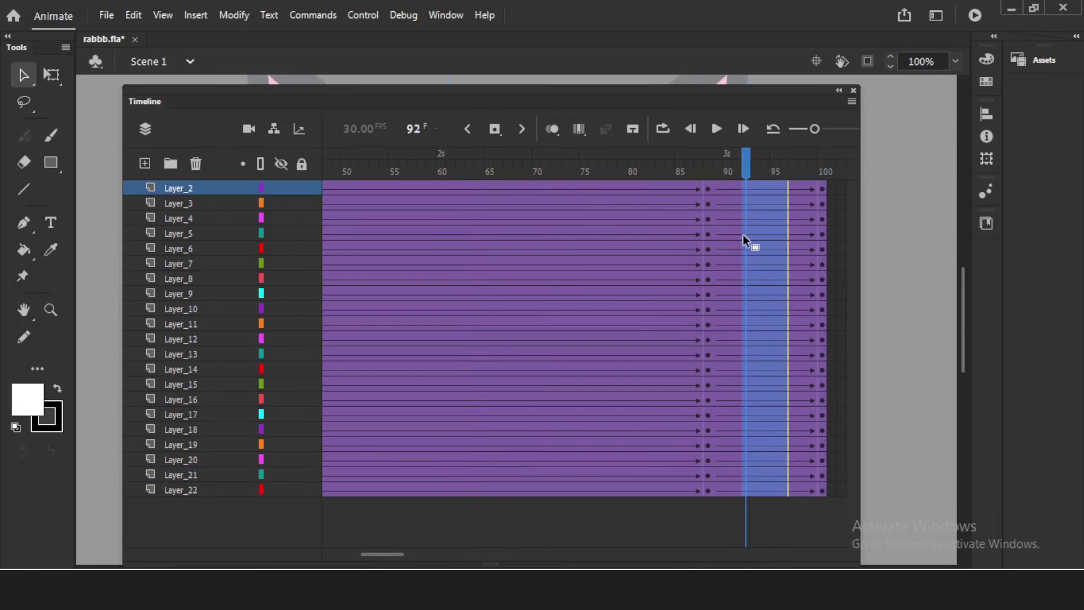
{"action": "key", "text": "F5"}
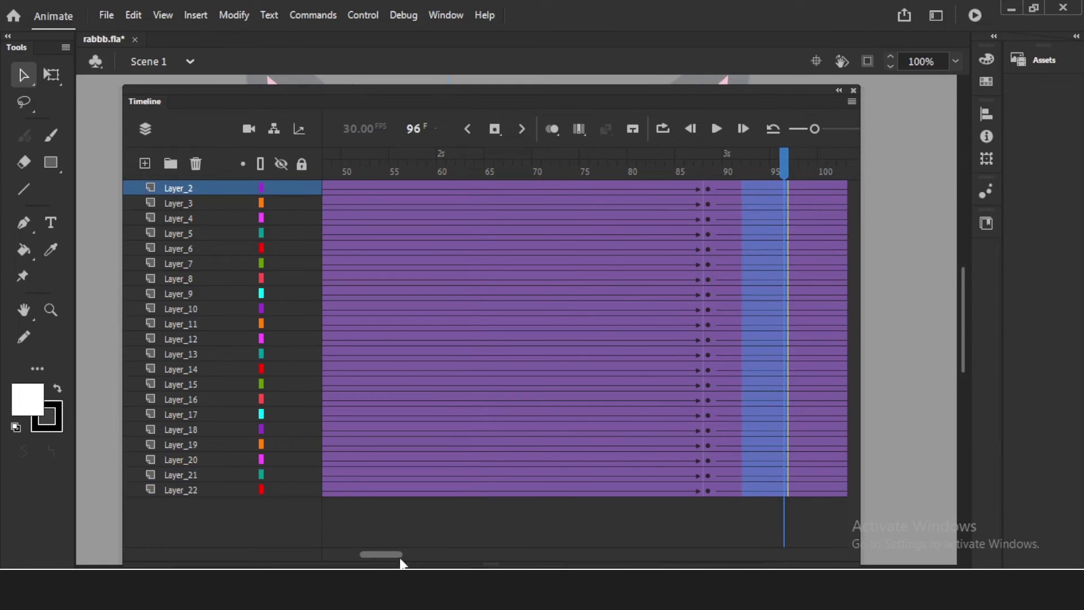
{"action": "scroll", "coordinate": [394, 558], "scroll_direction": "left", "scroll_amount": 5}
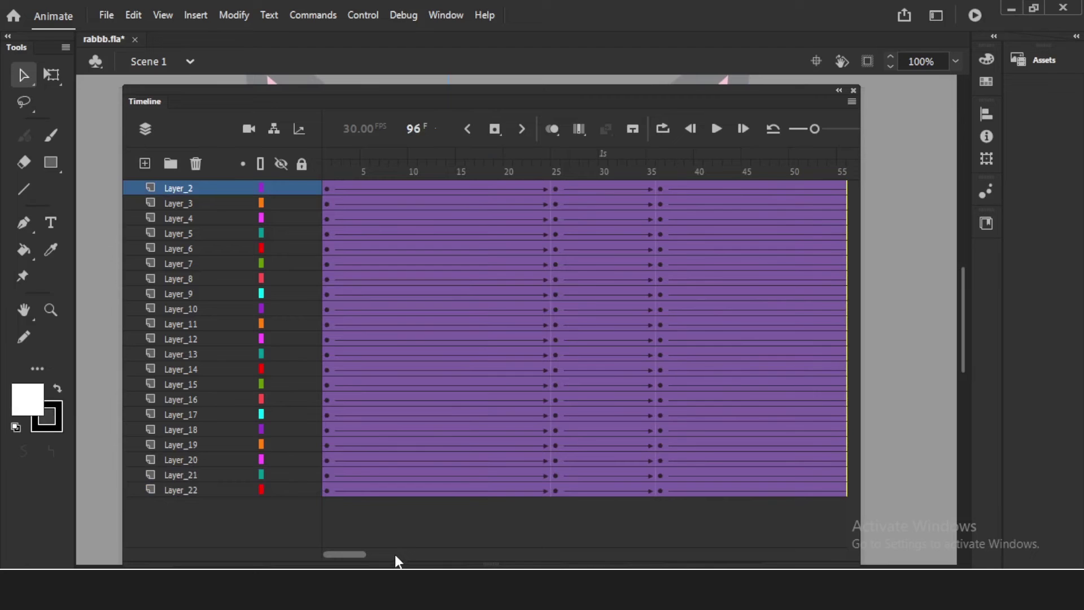
{"action": "left_click", "coordinate": [328, 168]}
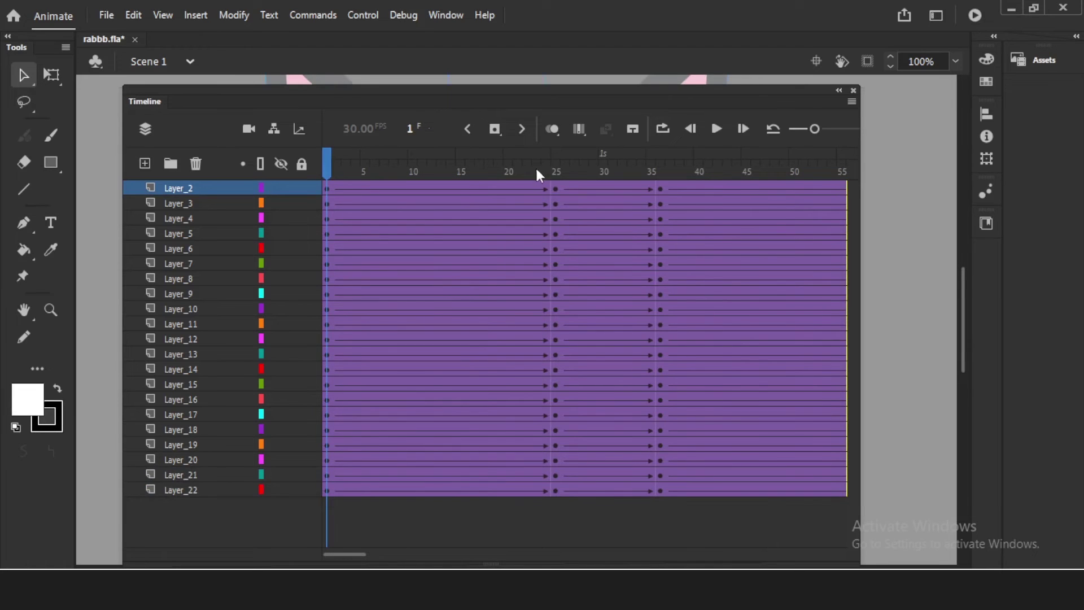
- Check the keyframe poses at frames 36 and 88, then play the final tween from frame 88 with the stage uncovered
{"action": "left_click_drag", "start_coordinate": [556, 168], "coordinate": [538, 168]}
{"action": "left_click", "coordinate": [662, 170]}
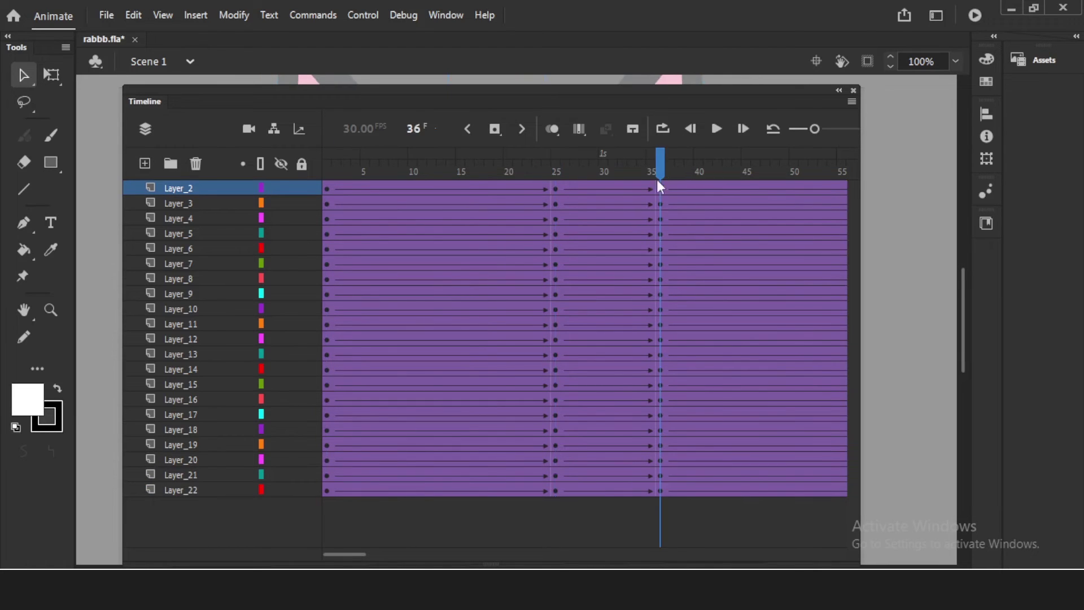
{"action": "scroll", "coordinate": [345, 551], "scroll_direction": "right", "scroll_amount": 10}
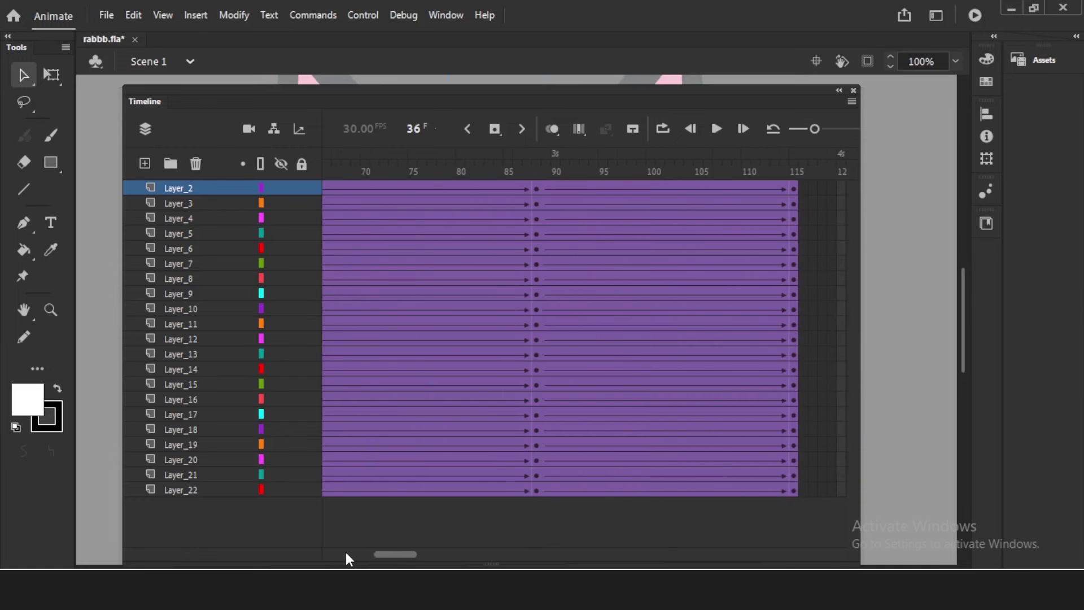
{"action": "left_click", "coordinate": [491, 168]}
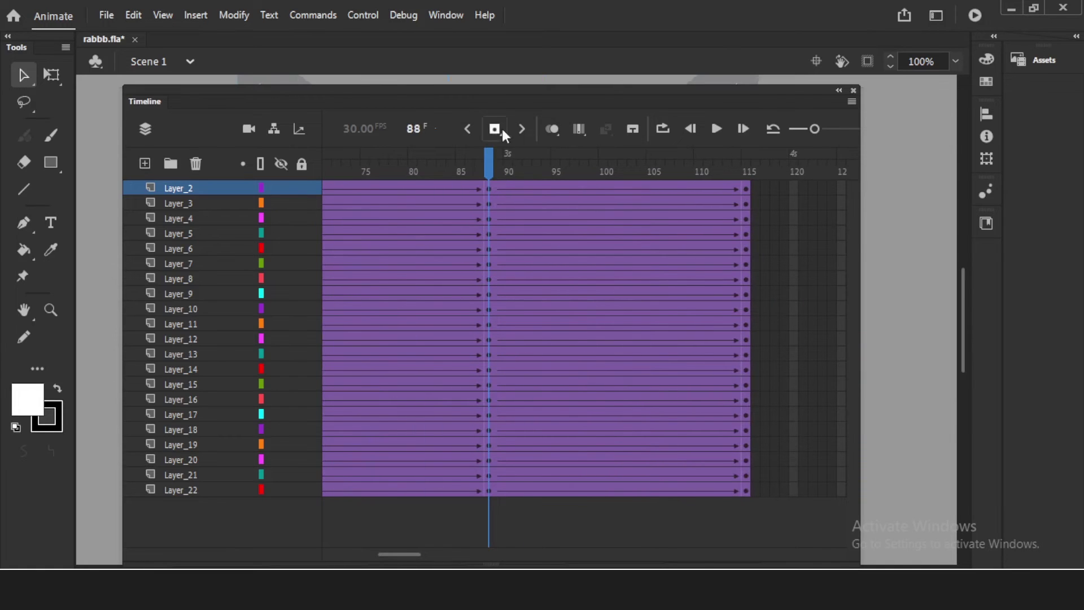
{"action": "left_click_drag", "start_coordinate": [485, 103], "coordinate": [530, 381]}
{"action": "key", "text": "Return"}
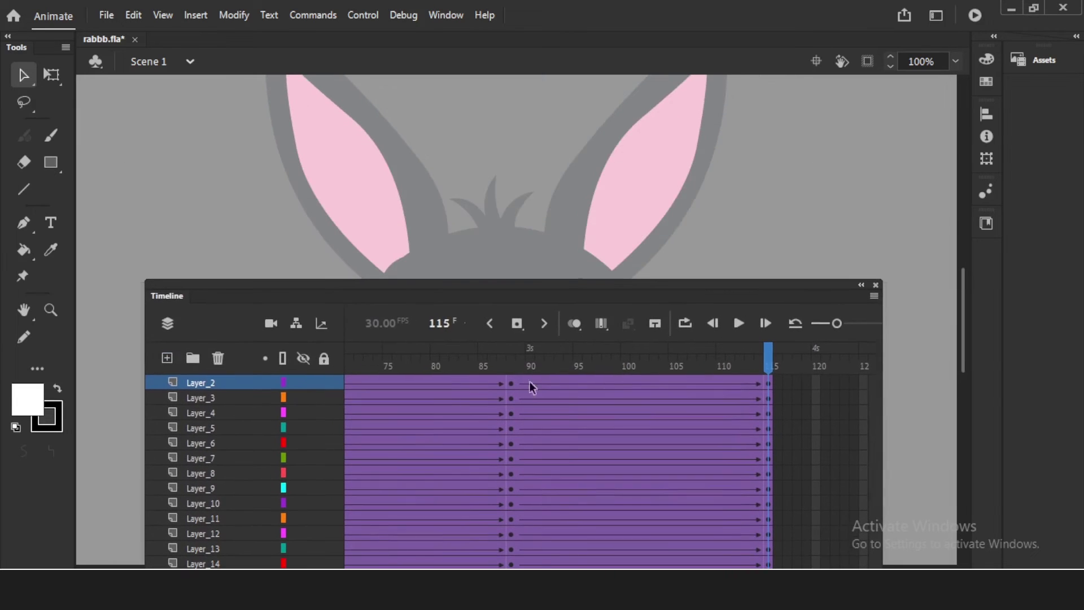
{"action": "left_click_drag", "start_coordinate": [523, 304], "coordinate": [524, 369]}
{"action": "left_click_drag", "start_coordinate": [548, 427], "coordinate": [546, 424]}
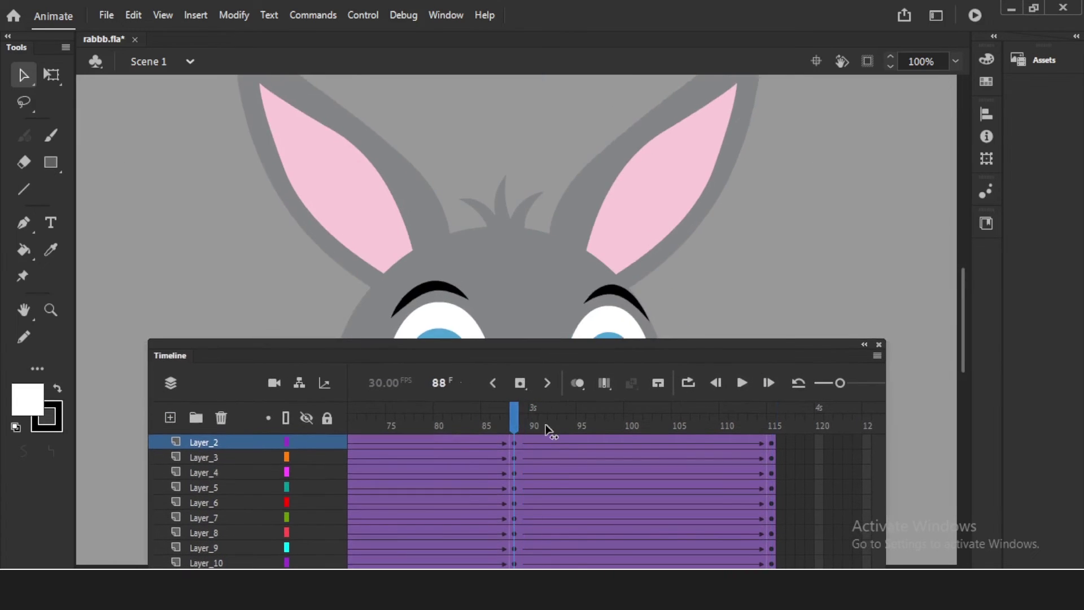
{"action": "key", "text": "Return"}
- Insert a keyframe on all layers at frame 89, right after the frame 88 keyframes, to hold the turned pose
{"action": "left_click_drag", "start_coordinate": [571, 365], "coordinate": [562, 152]}
{"action": "left_click", "coordinate": [515, 230]}
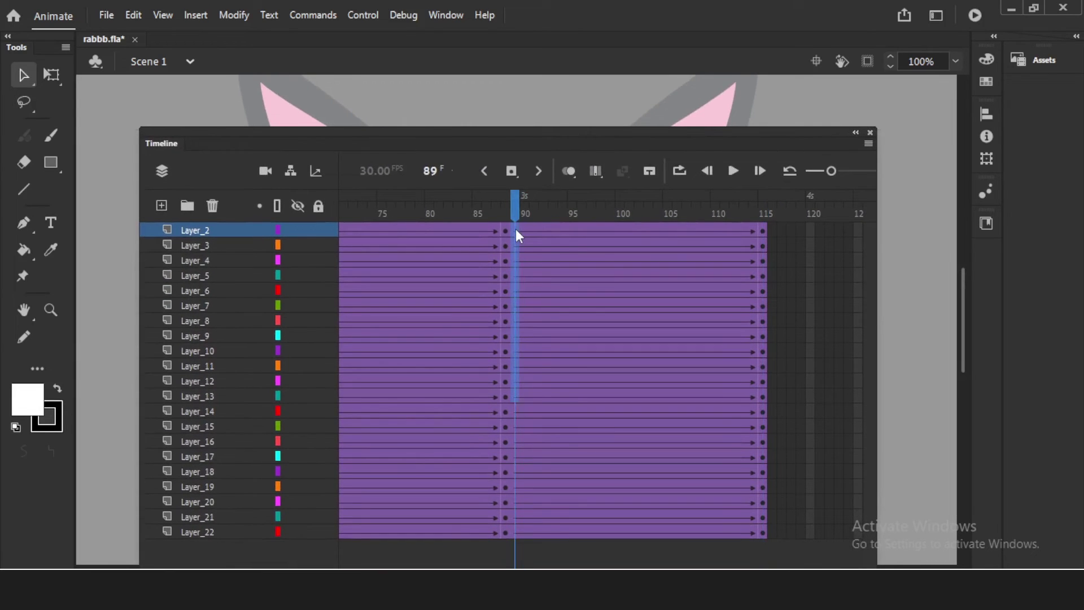
{"action": "left_click", "coordinate": [508, 532]}
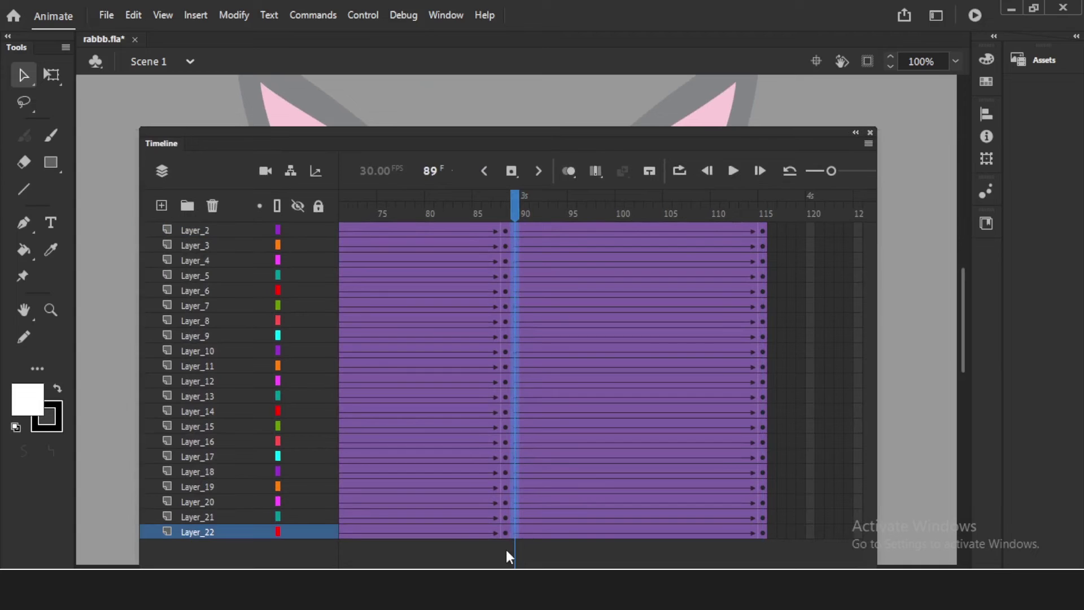
{"action": "left_click_drag", "start_coordinate": [503, 535], "coordinate": [505, 230]}
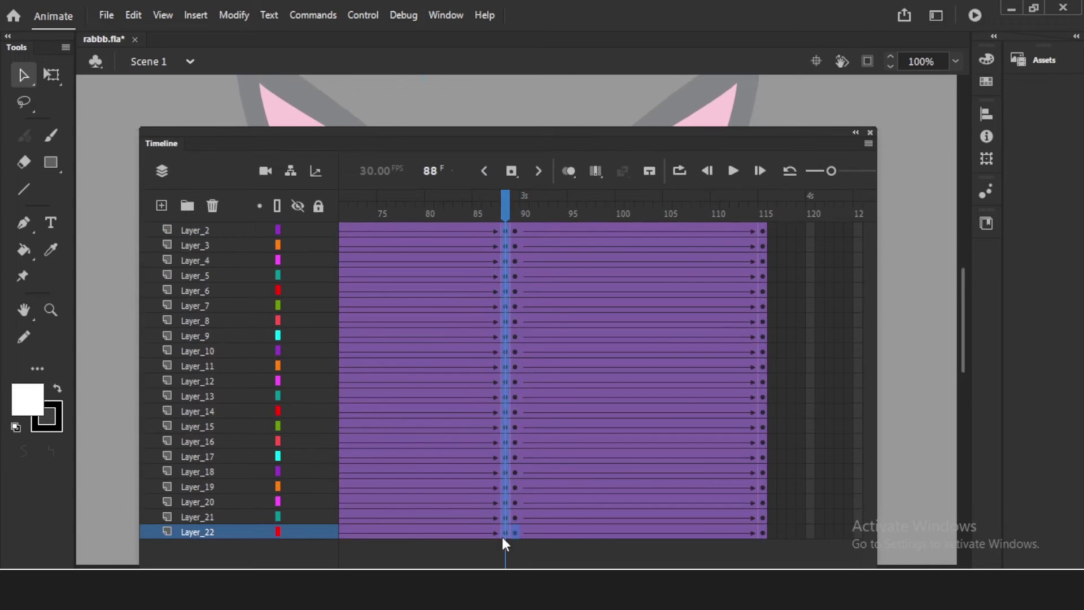
- Insert frames on all layers at frame 88 until the next keyframe falls on frame 107, and test the movie
{"action": "key", "text": "F5"}
{"action": "key", "text": "F5"}
{"action": "key", "text": "F5"}
{"action": "key", "text": "F5"}
{"action": "key", "text": "F5"}
{"action": "key", "text": "F5"}
{"action": "key", "text": "F5"}
{"action": "key", "text": "F5"}
{"action": "key", "text": "F5"}
{"action": "key", "text": "F5"}
{"action": "key", "text": "F5"}
{"action": "key", "text": "F5"}
{"action": "key", "text": "F5"}
{"action": "key", "text": "F5"}
{"action": "key", "text": "F5"}
{"action": "key", "text": "F5"}
{"action": "key", "text": "F5"}
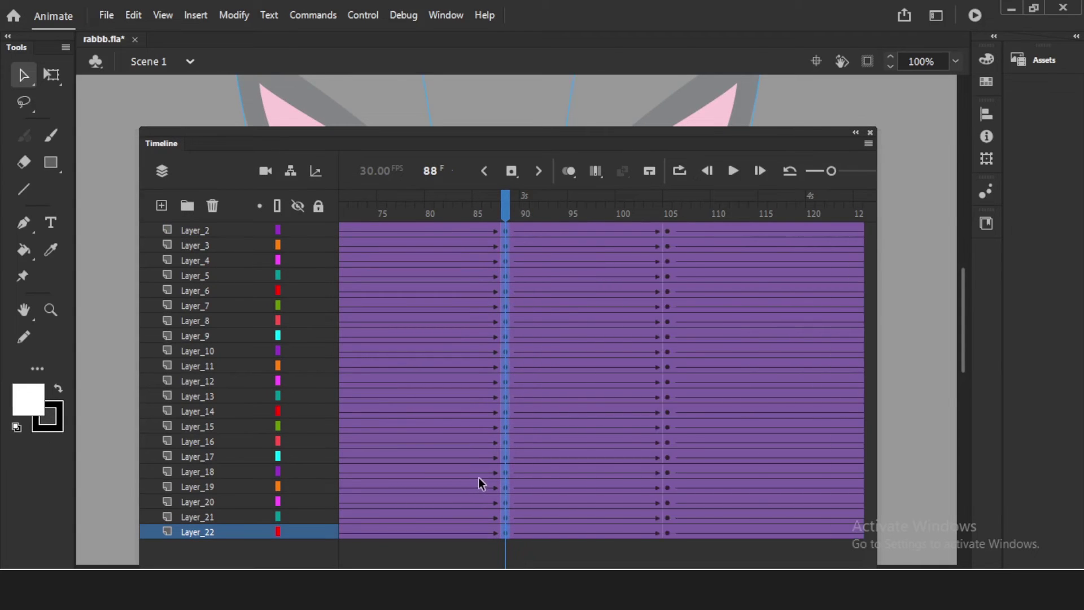
{"action": "key", "text": "ctrl+Return"}
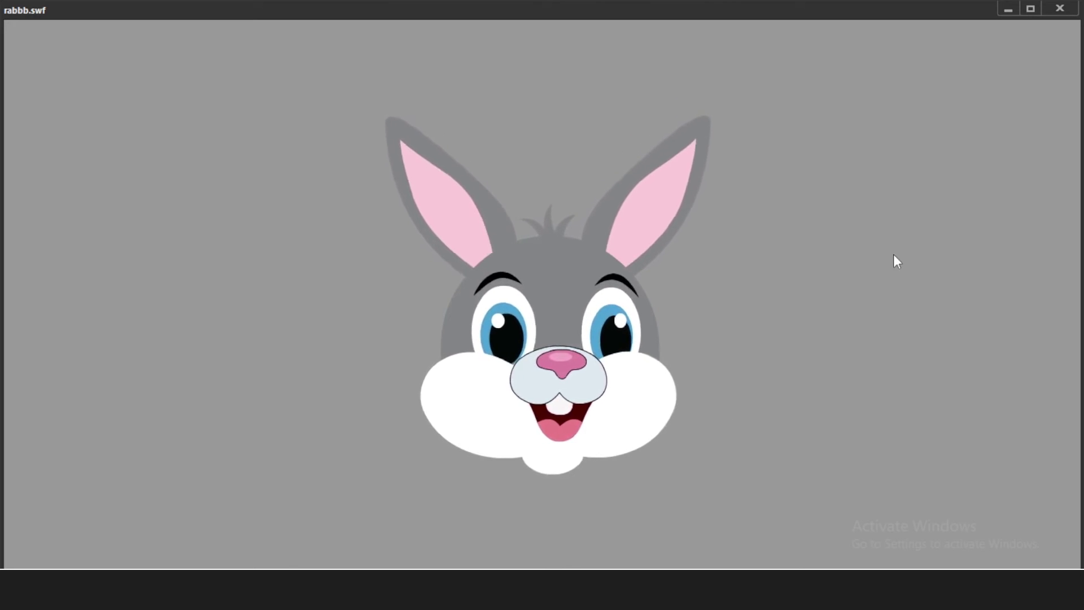
{"action": "left_click", "coordinate": [1060, 8]}
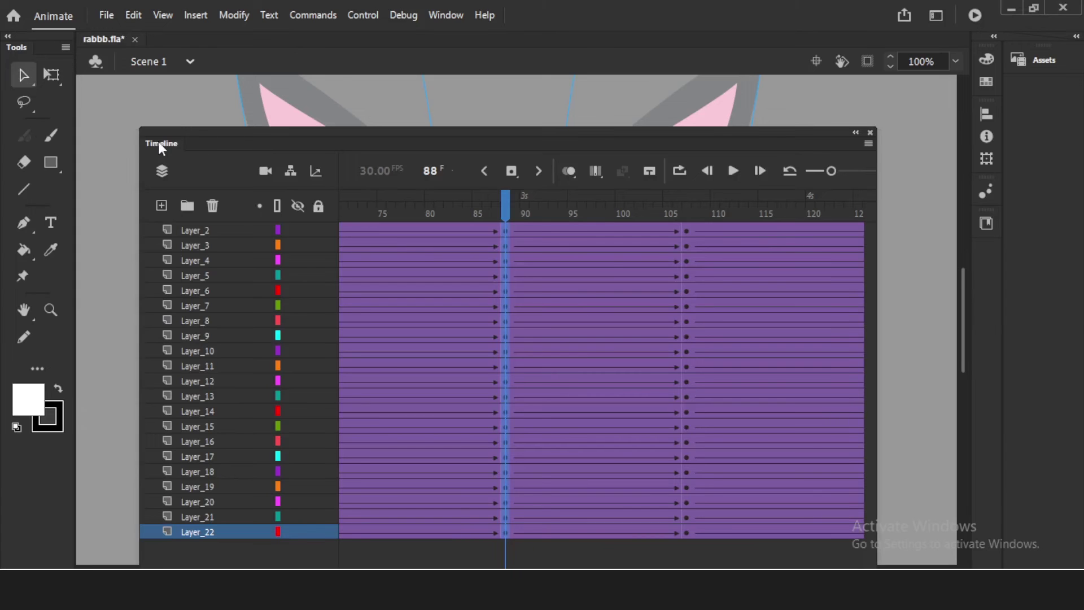
- Insert keyframes on all layers at frame 155, extending the animation beyond the frame 133 keyframes
{"action": "left_click_drag", "start_coordinate": [482, 149], "coordinate": [460, 84]}
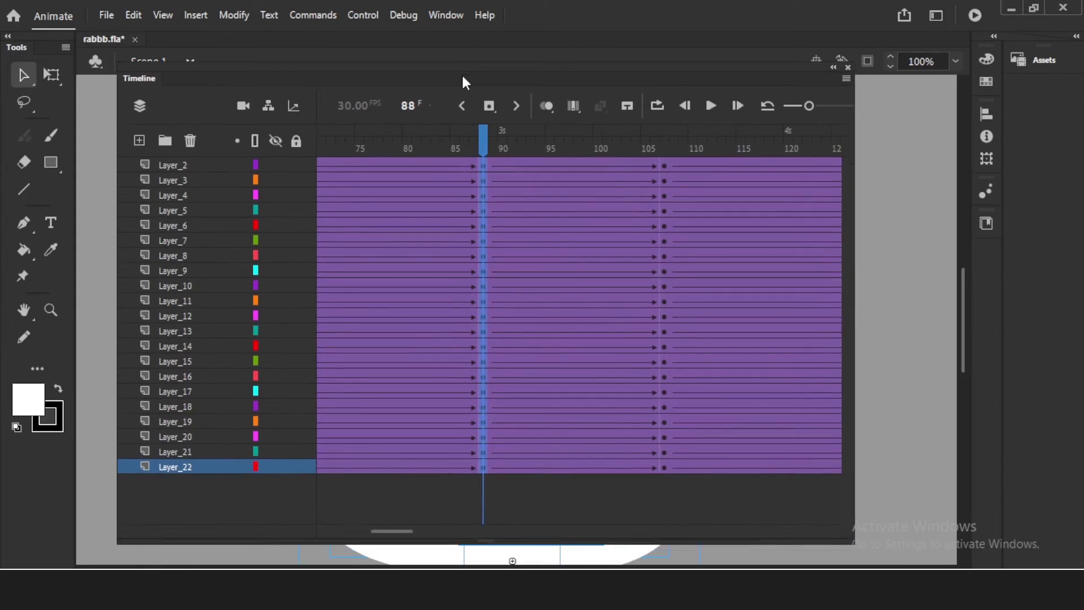
{"action": "left_click_drag", "start_coordinate": [584, 542], "coordinate": [432, 325]}
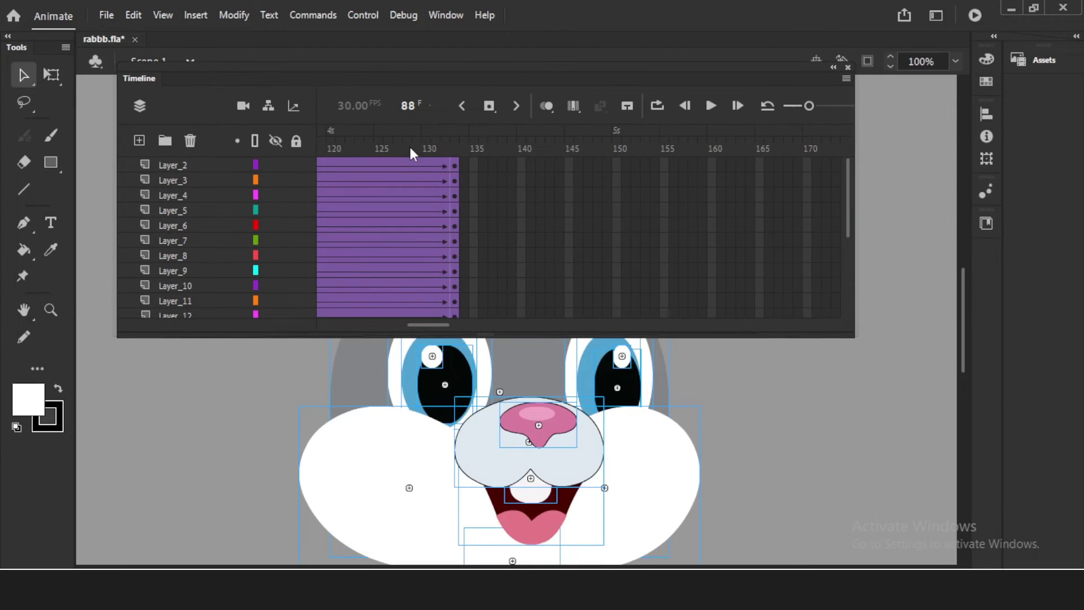
{"action": "left_click", "coordinate": [455, 148]}
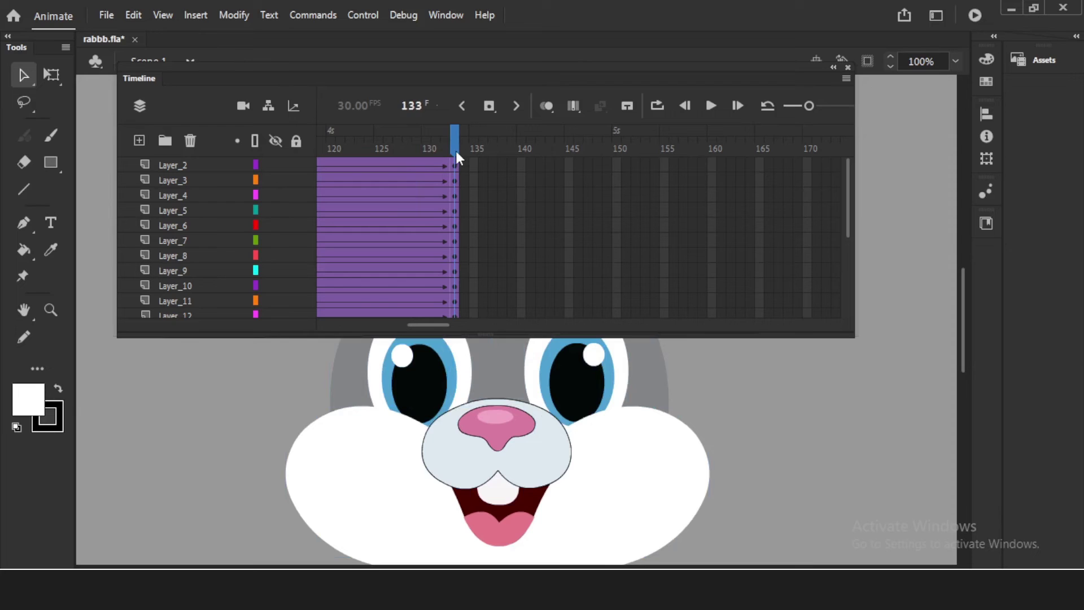
{"action": "left_click_drag", "start_coordinate": [708, 335], "coordinate": [742, 531]}
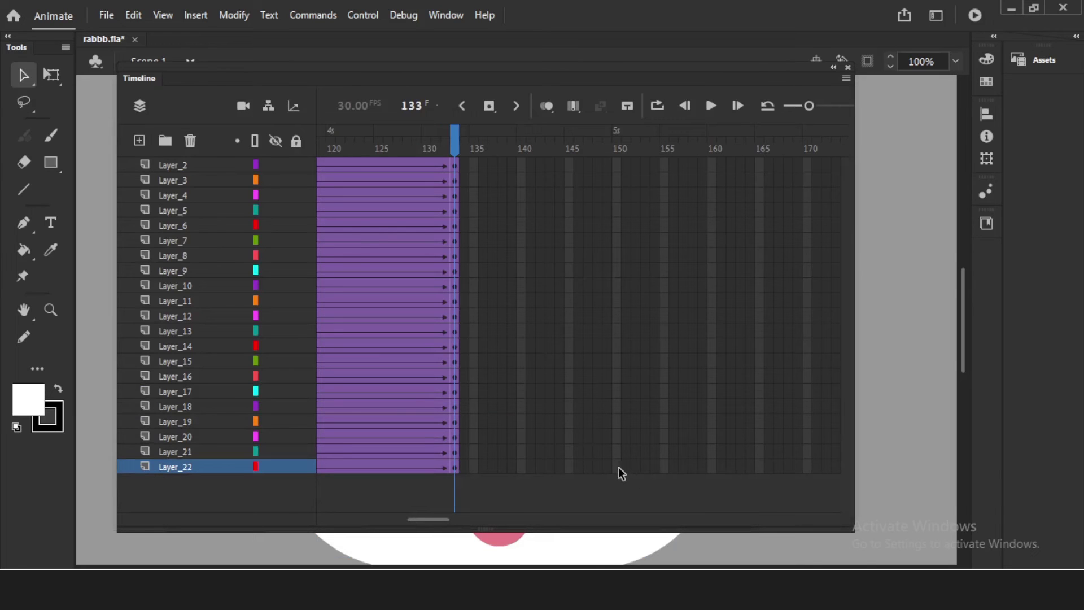
{"action": "left_click_drag", "start_coordinate": [618, 466], "coordinate": [664, 473]}
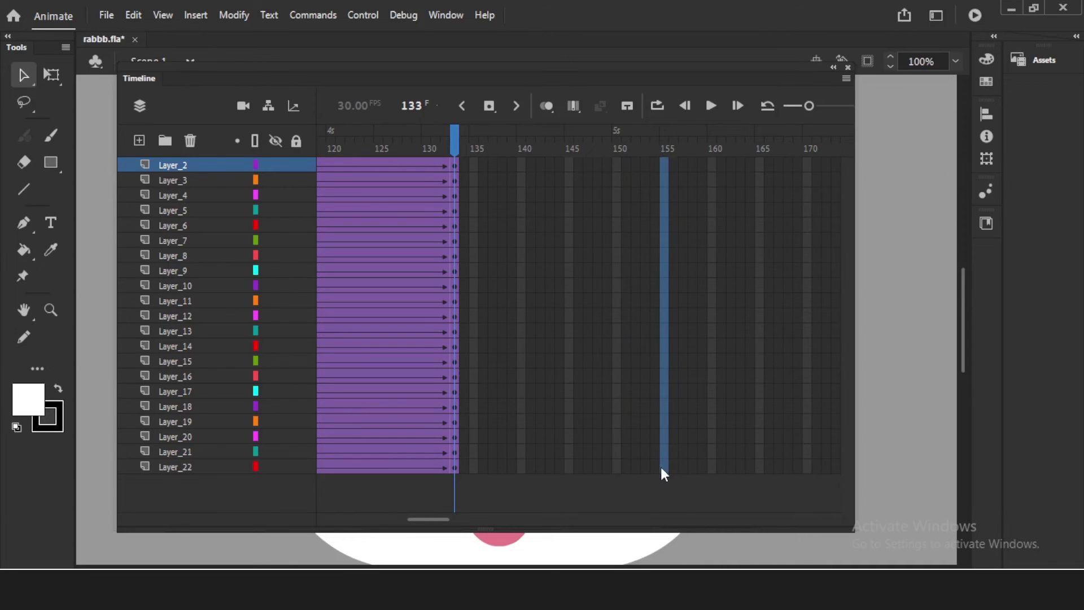
{"action": "key", "text": "F5"}
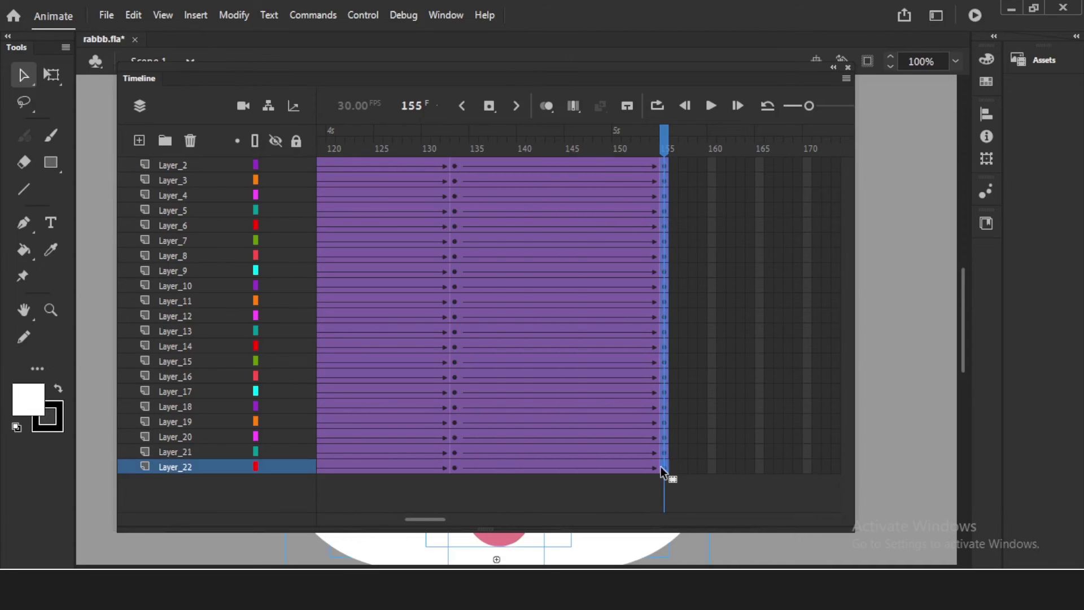
- Collapse the Timeline panel to uncover the rabbit's face for editing the frame 155 pose
{"action": "double_click", "coordinate": [142, 79]}
{"action": "left_click", "coordinate": [788, 330]}
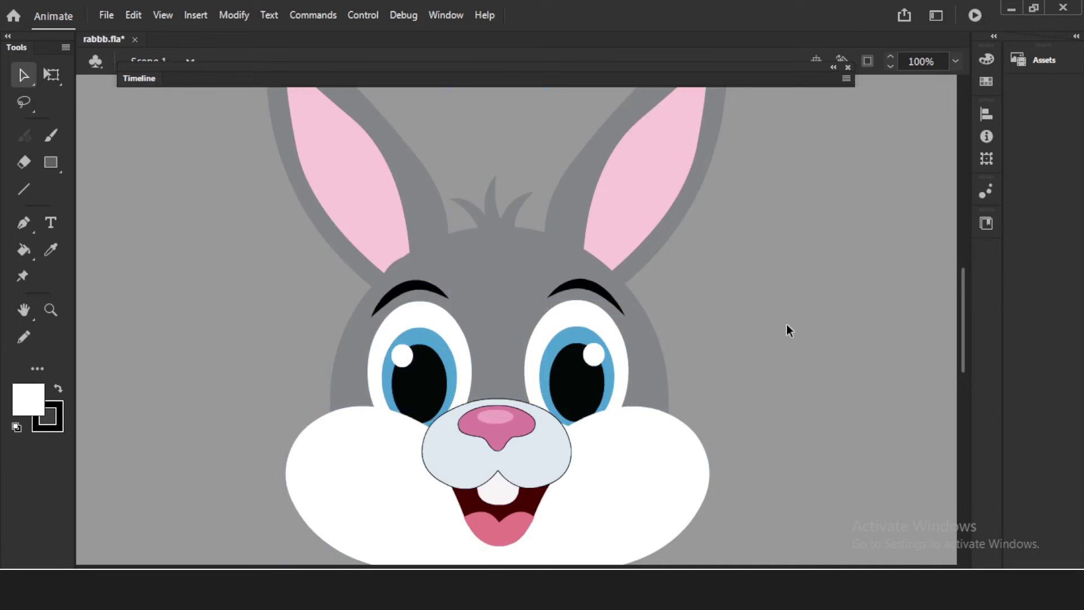
{"action": "key", "text": "ctrl+minus"}
{"action": "key", "text": "ctrl+equal"}
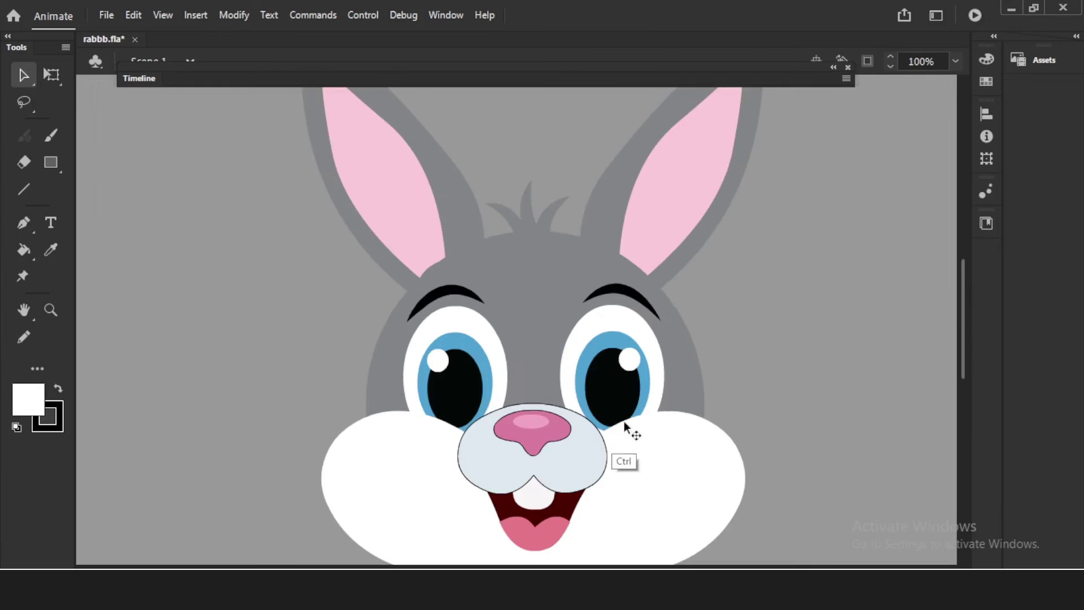
{"action": "scroll", "coordinate": [620, 460], "scroll_direction": "down", "scroll_amount": 3}
{"action": "left_click_drag", "start_coordinate": [621, 459], "coordinate": [623, 460]}
{"action": "left_click_drag", "start_coordinate": [524, 398], "coordinate": [525, 442]}
{"action": "left_click_drag", "start_coordinate": [524, 351], "coordinate": [521, 371]}
{"action": "key", "text": "ctrl+z"}
{"action": "key", "text": "ctrl+z"}
{"action": "key", "text": "ctrl+z"}
- Move the muzzle, nose, teeth and mouth down together, and shift the muzzle and nose a little further down
{"action": "left_click", "coordinate": [523, 362], "text": "shift"}
{"action": "left_click", "coordinate": [533, 324], "text": "shift"}
{"action": "left_click", "coordinate": [525, 295], "text": "shift"}
{"action": "left_click_drag", "start_coordinate": [550, 338], "coordinate": [561, 370]}
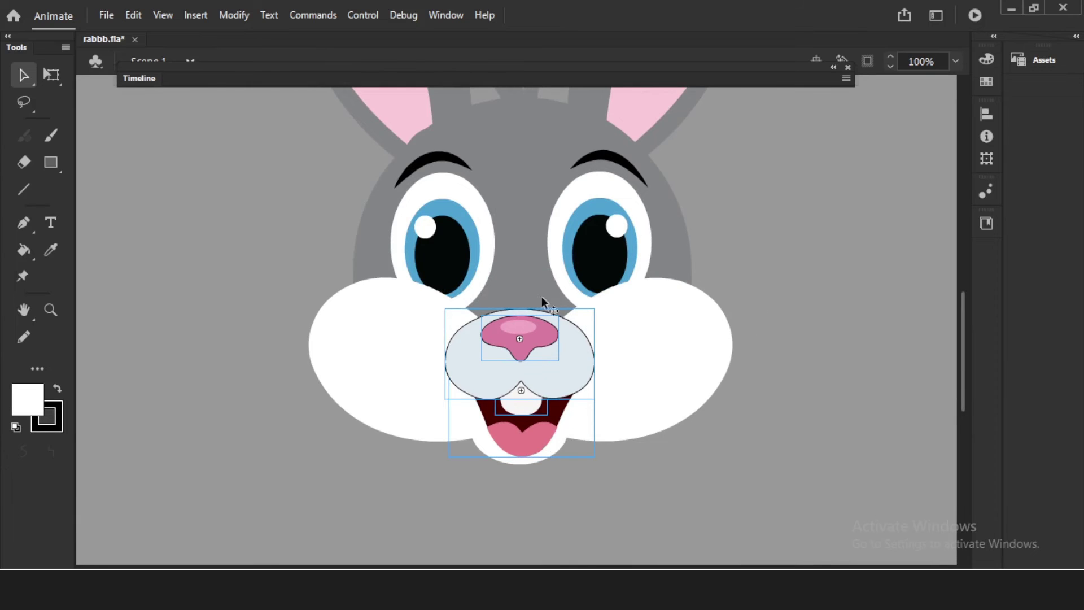
{"action": "left_click", "coordinate": [543, 488]}
{"action": "left_click", "coordinate": [555, 377]}
{"action": "left_click", "coordinate": [530, 339], "text": "shift"}
{"action": "left_click_drag", "start_coordinate": [555, 367], "coordinate": [554, 375]}
{"action": "left_click", "coordinate": [751, 356]}
- Squash both white cheeks vertically about their centre with Free Transform
{"action": "left_click", "coordinate": [636, 331]}
{"action": "left_click", "coordinate": [472, 305], "text": "shift"}
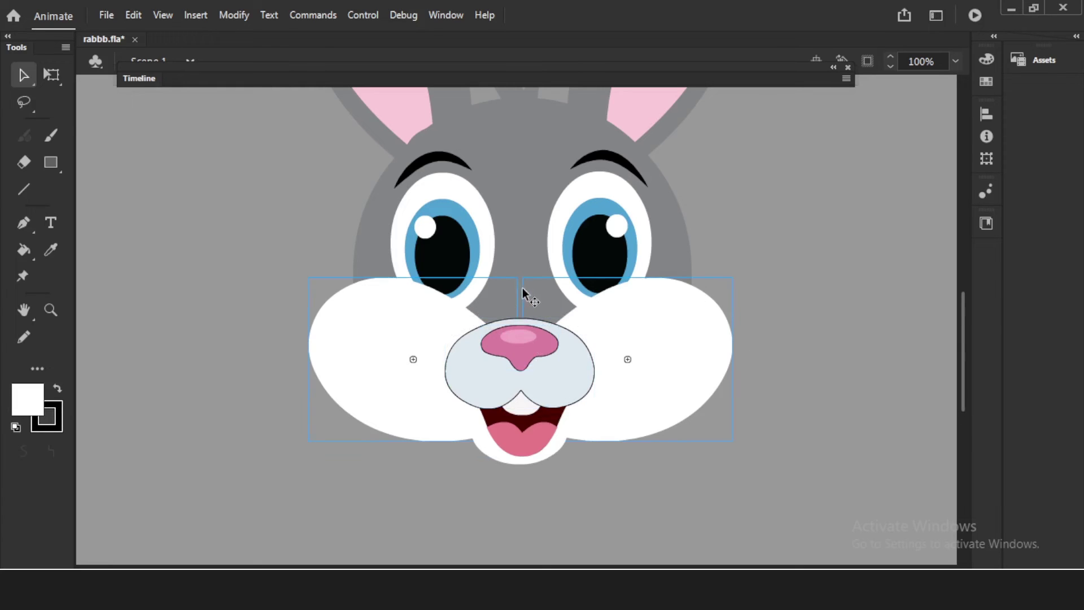
{"action": "key", "text": "q"}
{"action": "left_click_drag", "start_coordinate": [520, 277], "coordinate": [520, 292]}
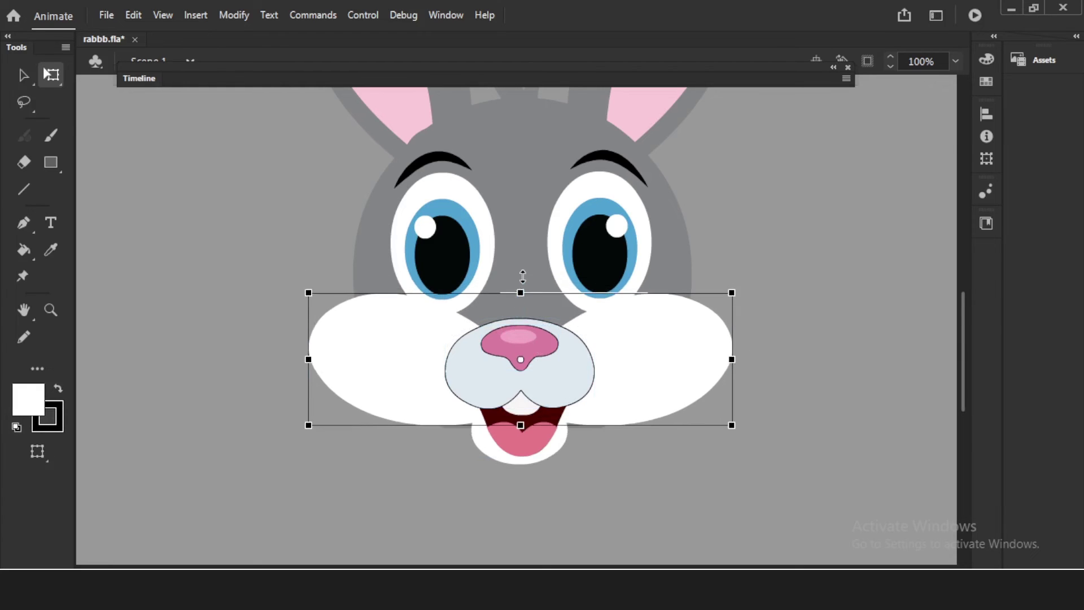
{"action": "left_click", "coordinate": [783, 273]}
- Move both eyes with their irises, pupils, highlights and eyebrows down together so they sit partly behind the cheeks
{"action": "key", "text": "v"}
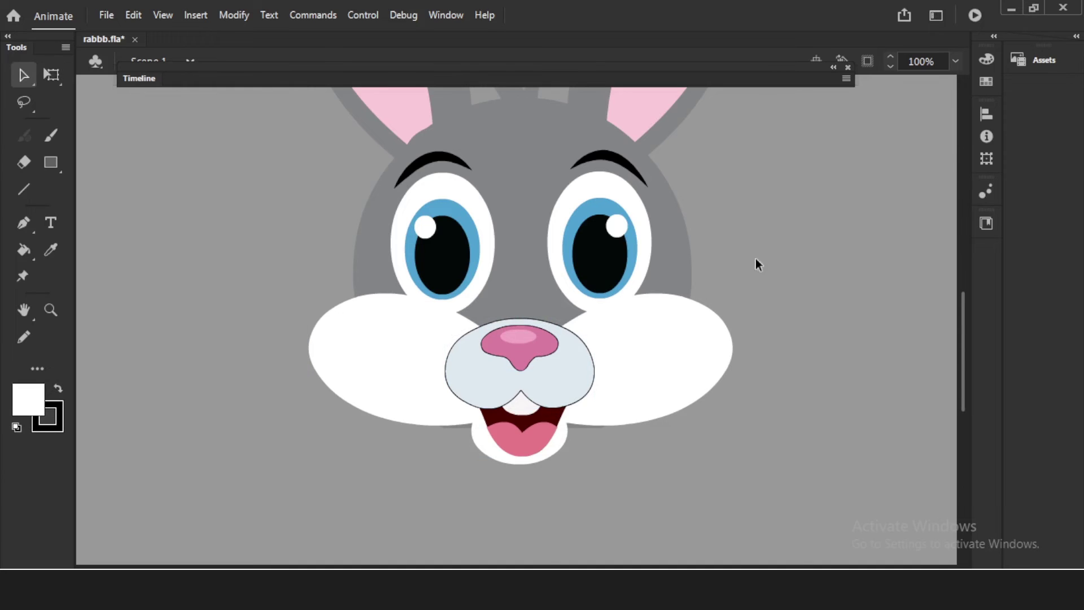
{"action": "left_click", "coordinate": [427, 230], "text": "shift"}
{"action": "left_click", "coordinate": [442, 209], "text": "shift"}
{"action": "left_click", "coordinate": [452, 179], "text": "shift"}
{"action": "left_click", "coordinate": [462, 164], "text": "shift"}
{"action": "left_click", "coordinate": [610, 153], "text": "shift"}
{"action": "left_click", "coordinate": [606, 180], "text": "shift"}
{"action": "left_click", "coordinate": [603, 208], "text": "shift"}
{"action": "left_click", "coordinate": [598, 244], "text": "shift"}
{"action": "left_click", "coordinate": [619, 225], "text": "shift"}
{"action": "key", "text": "shift+Down"}
{"action": "key", "text": "shift+Down"}
{"action": "key", "text": "shift+Down"}
{"action": "key", "text": "shift+Down"}
{"action": "key", "text": "shift+Down"}
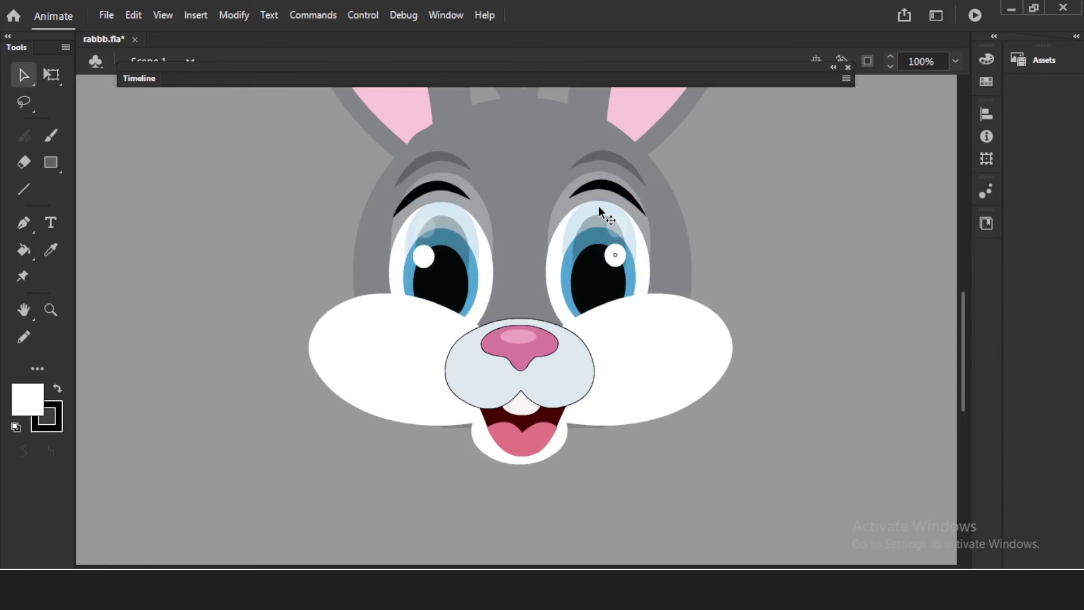
{"action": "left_click", "coordinate": [694, 243]}
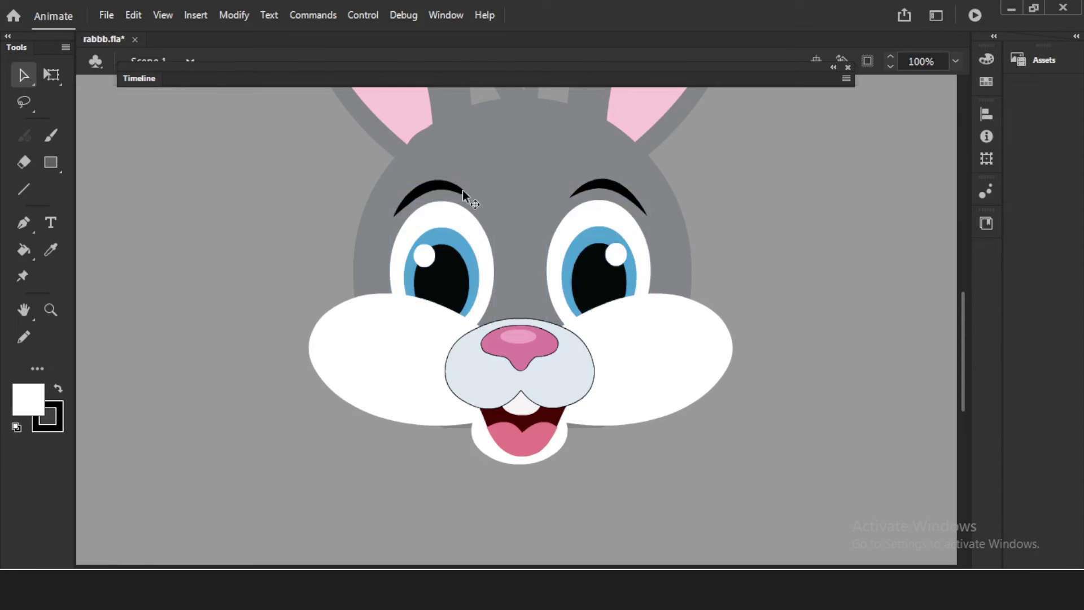
- Shift the white highlight of each eye slightly down on its pupil
{"action": "left_click_drag", "start_coordinate": [427, 252], "coordinate": [429, 262]}
{"action": "left_click_drag", "start_coordinate": [619, 253], "coordinate": [619, 261]}
{"action": "left_click", "coordinate": [744, 277]}
- Move the hair tuft slightly down on top of the rabbit's head
{"action": "left_click_drag", "start_coordinate": [681, 173], "coordinate": [673, 301]}
{"action": "left_click_drag", "start_coordinate": [520, 218], "coordinate": [520, 231]}
{"action": "scroll", "coordinate": [692, 252], "scroll_direction": "up", "scroll_amount": 3}
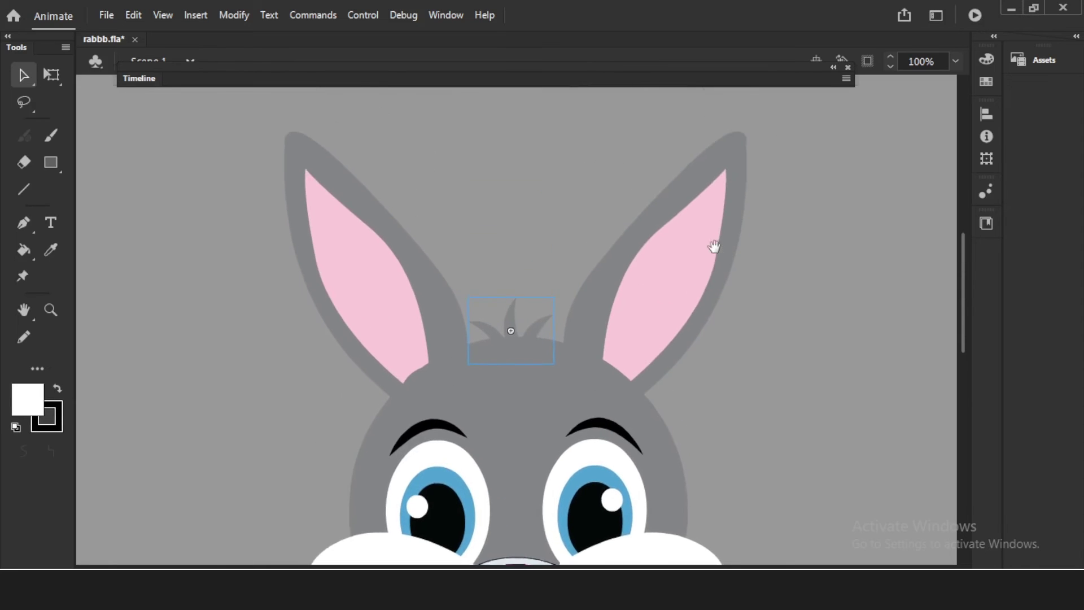
- Rotate both ears inward to stand more upright with Free Transform and move each slightly toward the head's centre
{"action": "key", "text": "q"}
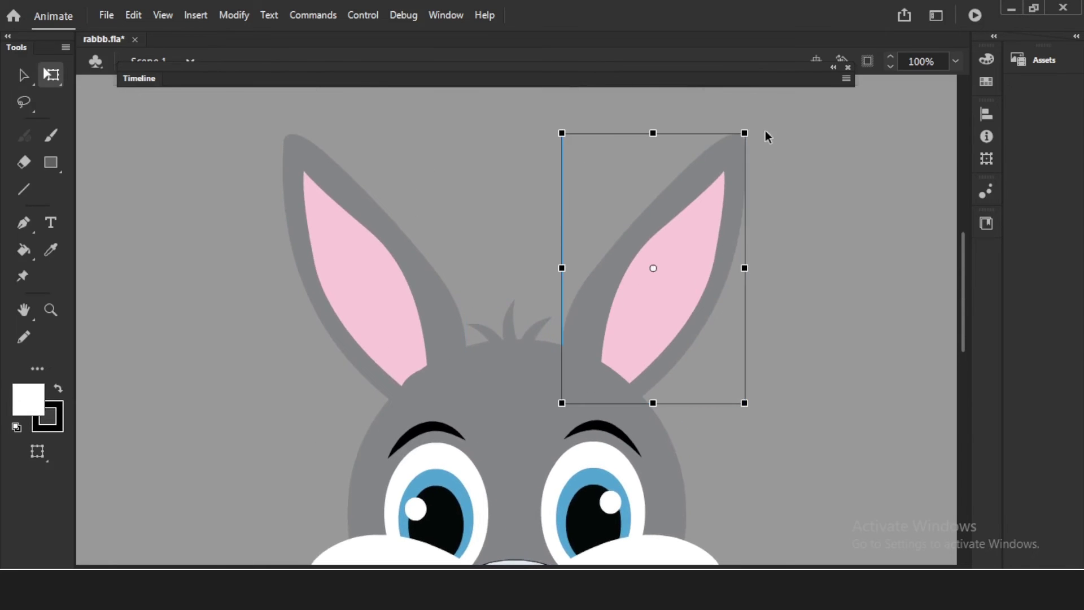
{"action": "left_click_drag", "start_coordinate": [757, 134], "coordinate": [726, 137]}
{"action": "left_click_drag", "start_coordinate": [695, 285], "coordinate": [684, 284]}
{"action": "left_click", "coordinate": [427, 219]}
{"action": "left_click_drag", "start_coordinate": [473, 129], "coordinate": [489, 142]}
{"action": "left_click_drag", "start_coordinate": [382, 260], "coordinate": [397, 256]}
{"action": "left_click", "coordinate": [766, 334]}
- Nudge the white chin and the open mouth slightly up under the muzzle
{"action": "left_click_drag", "start_coordinate": [717, 459], "coordinate": [703, 237]}
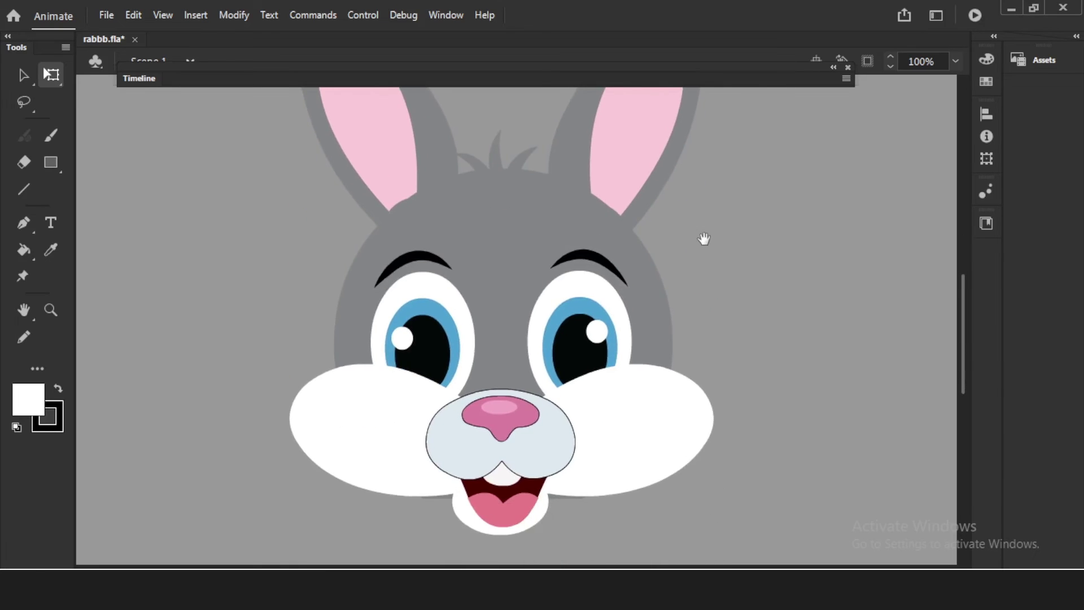
{"action": "left_click", "coordinate": [544, 515]}
{"action": "left_click", "coordinate": [550, 511]}
{"action": "left_click", "coordinate": [540, 508]}
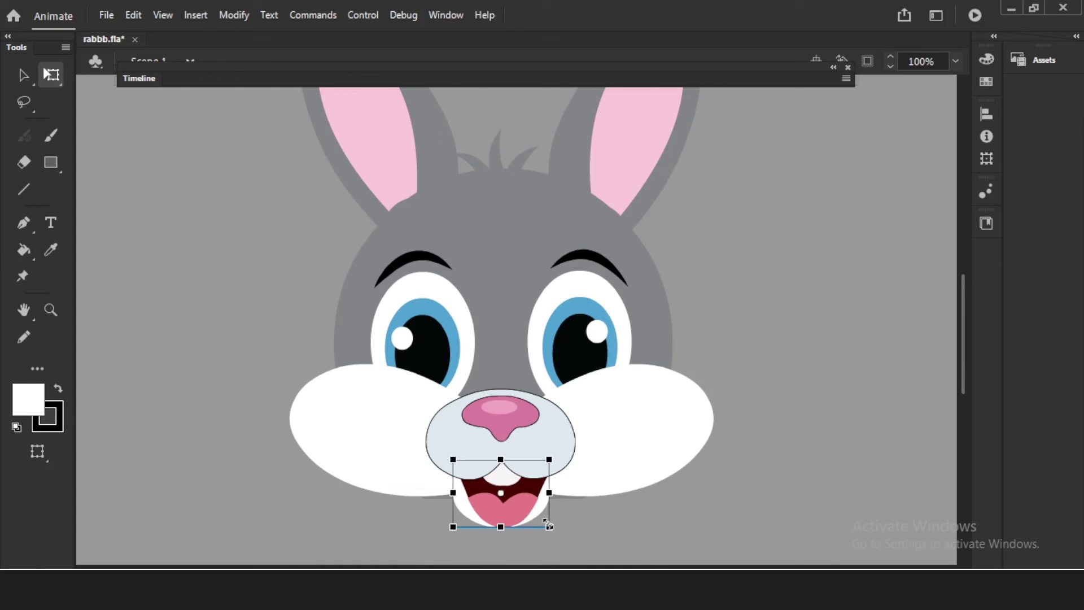
{"action": "left_click", "coordinate": [521, 515]}
{"action": "key", "text": "Up"}
{"action": "key", "text": "Up"}
{"action": "key", "text": "Up"}
{"action": "key", "text": "Up"}
{"action": "key", "text": "Up"}
{"action": "key", "text": "Up"}
{"action": "key", "text": "Up"}
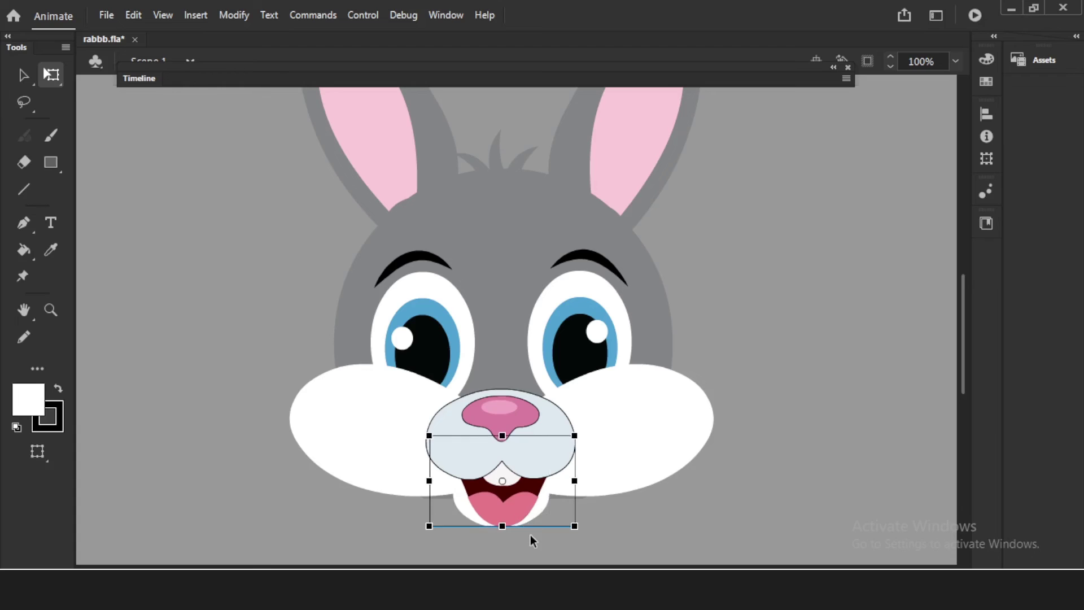
{"action": "left_click", "coordinate": [540, 510]}
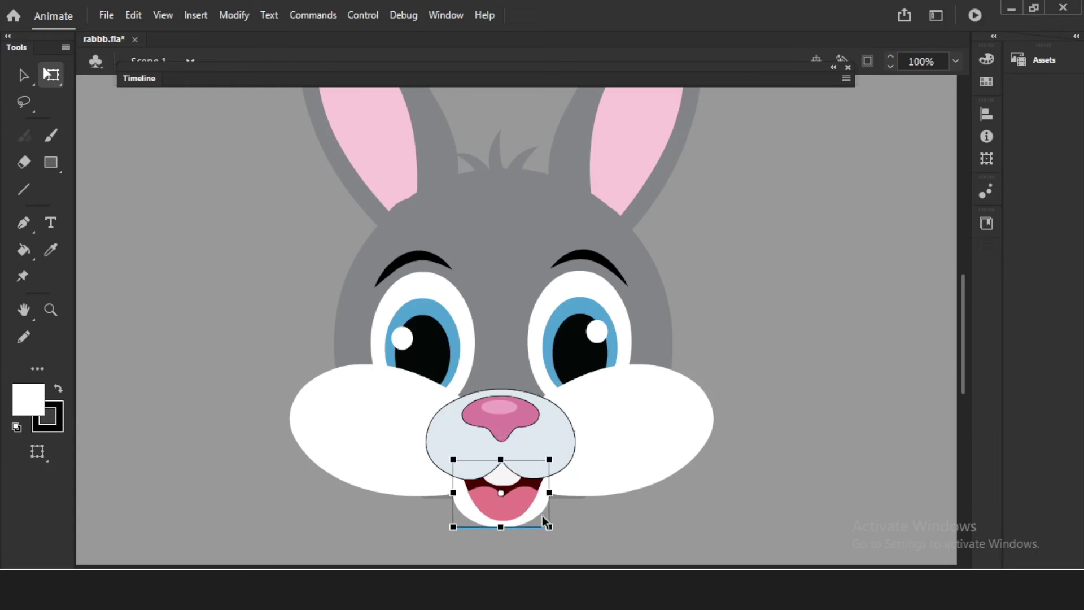
{"action": "key", "text": "Up"}
{"action": "left_click", "coordinate": [574, 516]}
- Reopen the Timeline, uncover the face and play the new head-down tween from frame 133
{"action": "left_click", "coordinate": [146, 80]}
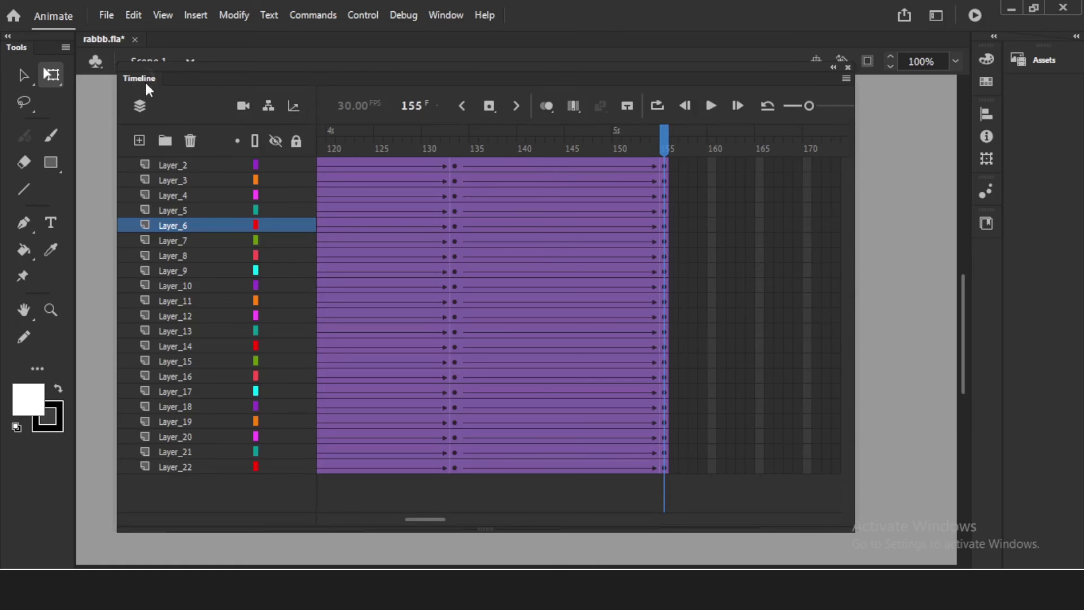
{"action": "left_click", "coordinate": [458, 144]}
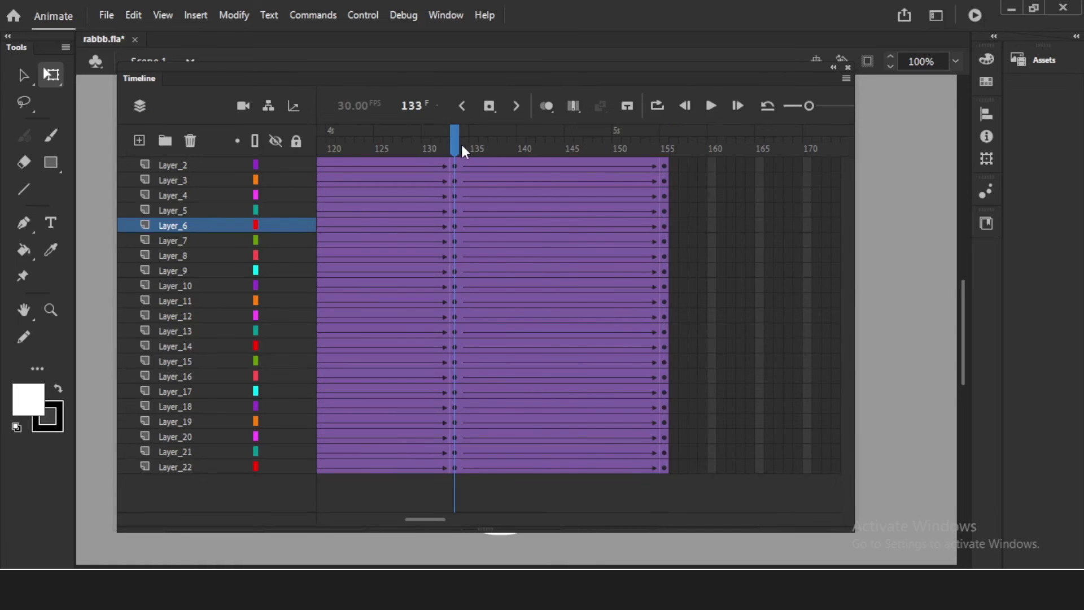
{"action": "left_click_drag", "start_coordinate": [150, 77], "coordinate": [627, 199]}
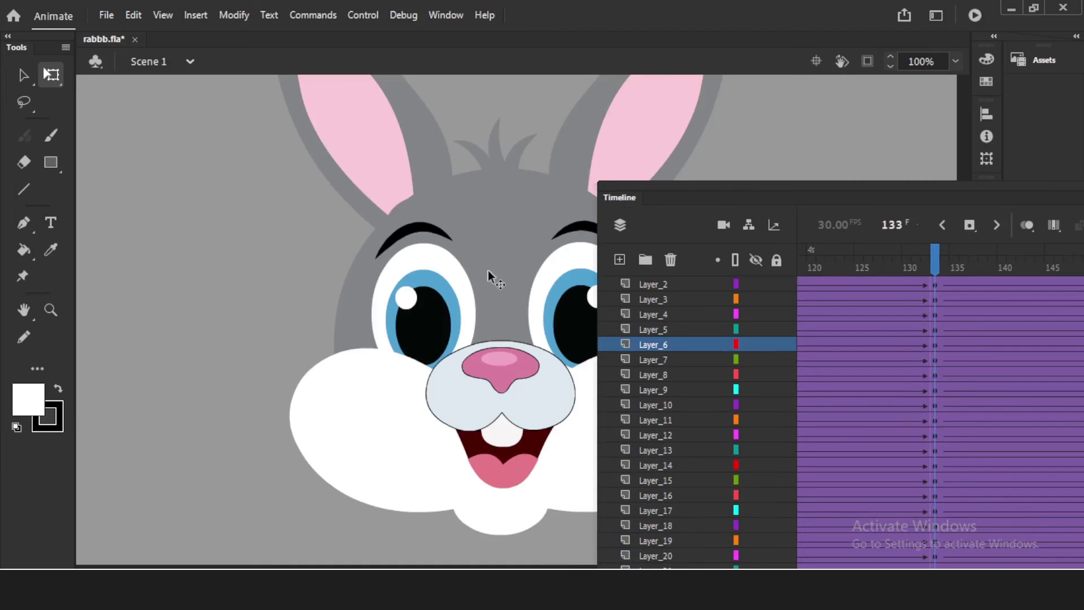
{"action": "key", "text": "Return"}
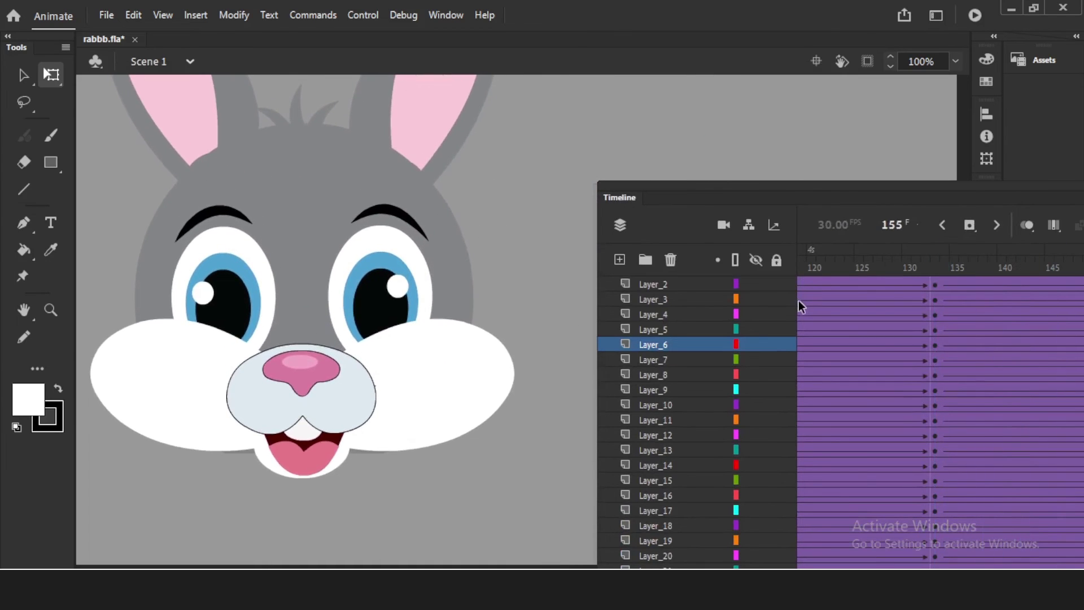
- Replay the head-down tween from frame 133 to check the motion
{"action": "left_click", "coordinate": [932, 272]}
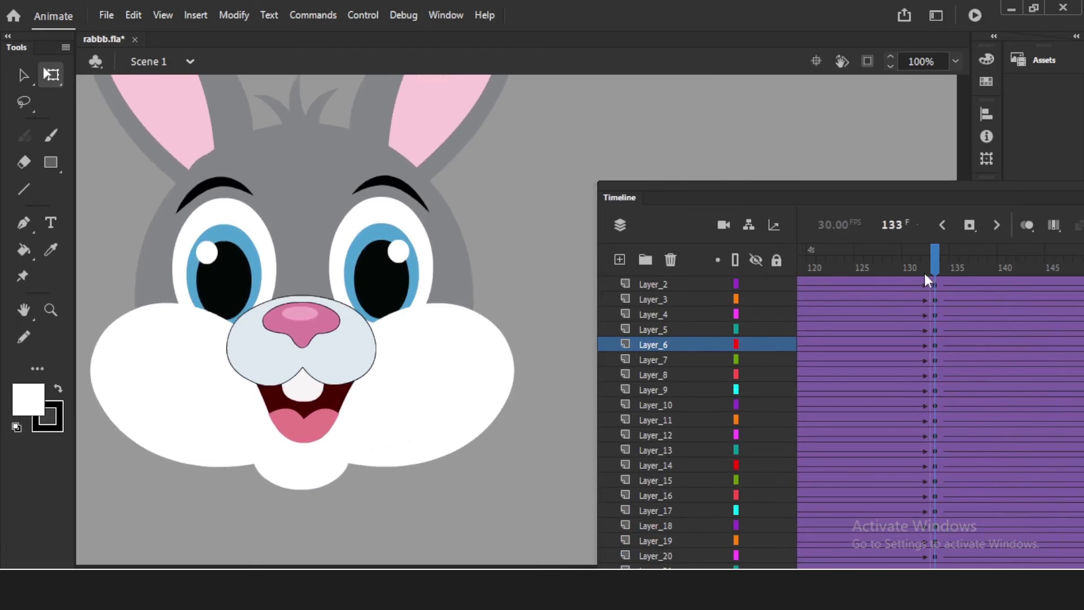
{"action": "key", "text": "Return"}
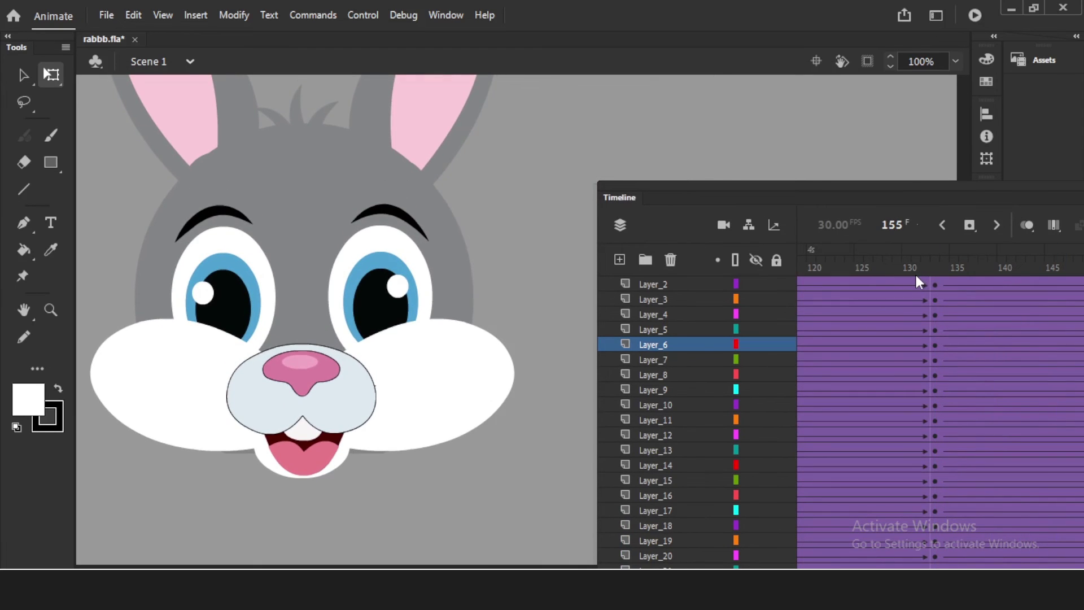
{"action": "key", "text": "Return"}
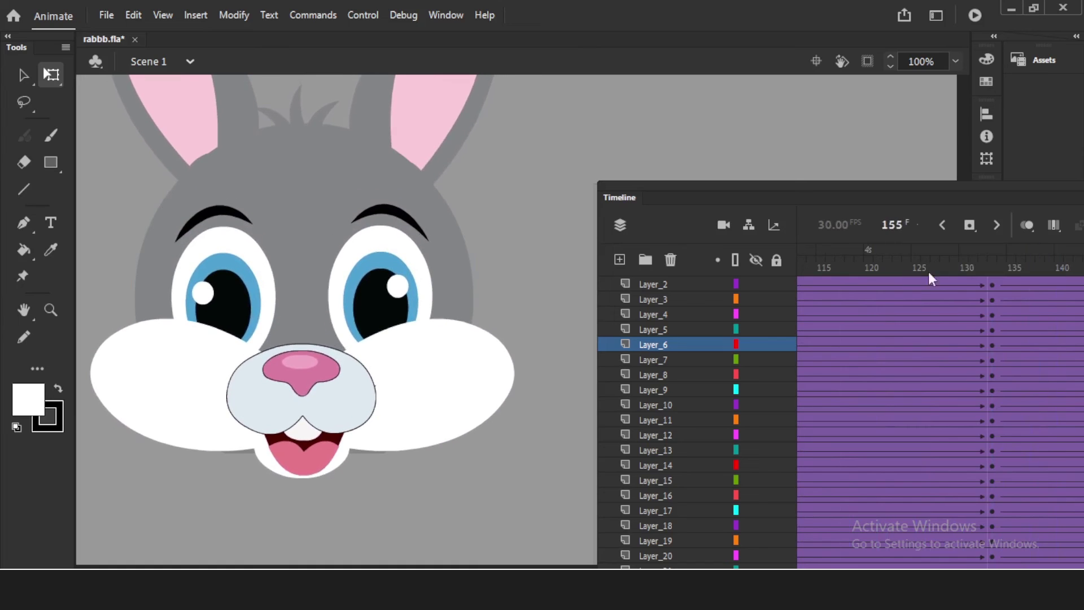
{"action": "left_click_drag", "start_coordinate": [988, 269], "coordinate": [996, 273]}
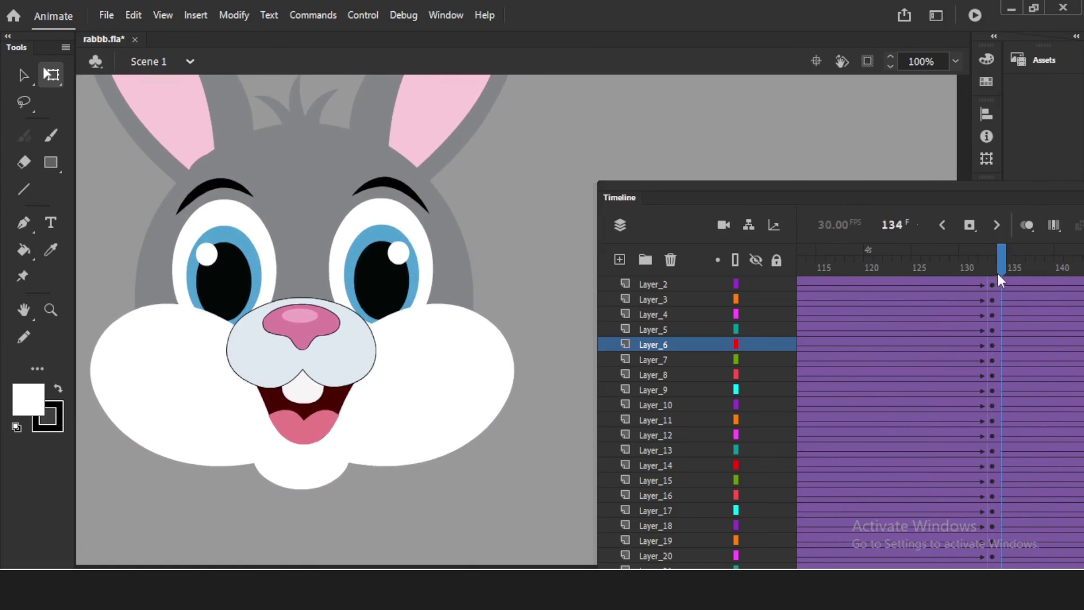
- Bring the Timeline fully into view and insert keyframes on all layers at frame 175 to hold the head-down pose
{"action": "left_click_drag", "start_coordinate": [625, 205], "coordinate": [324, 178]}
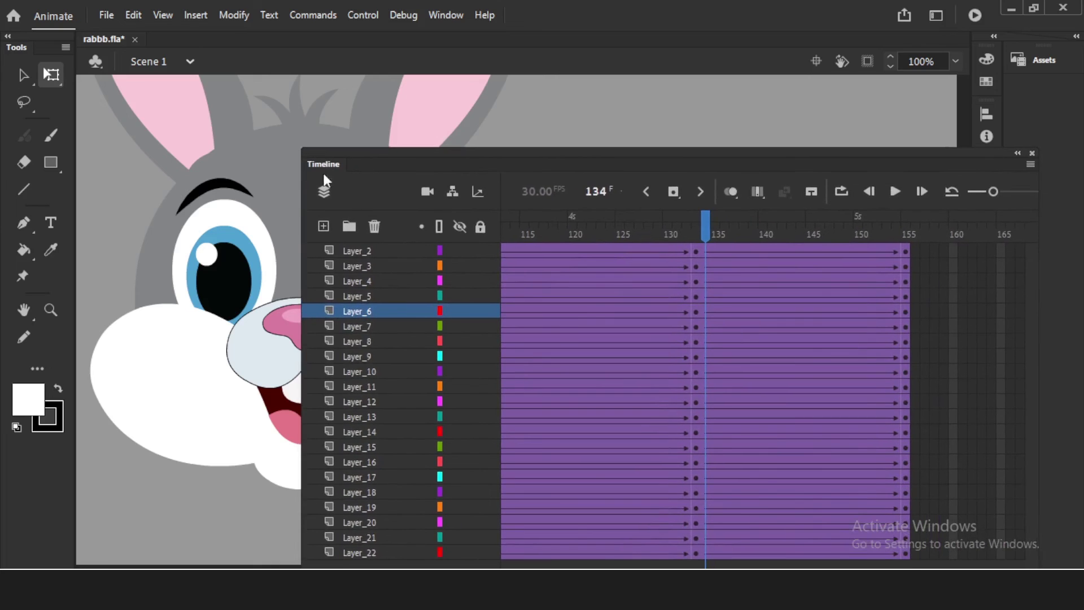
{"action": "left_click_drag", "start_coordinate": [650, 162], "coordinate": [483, 144]}
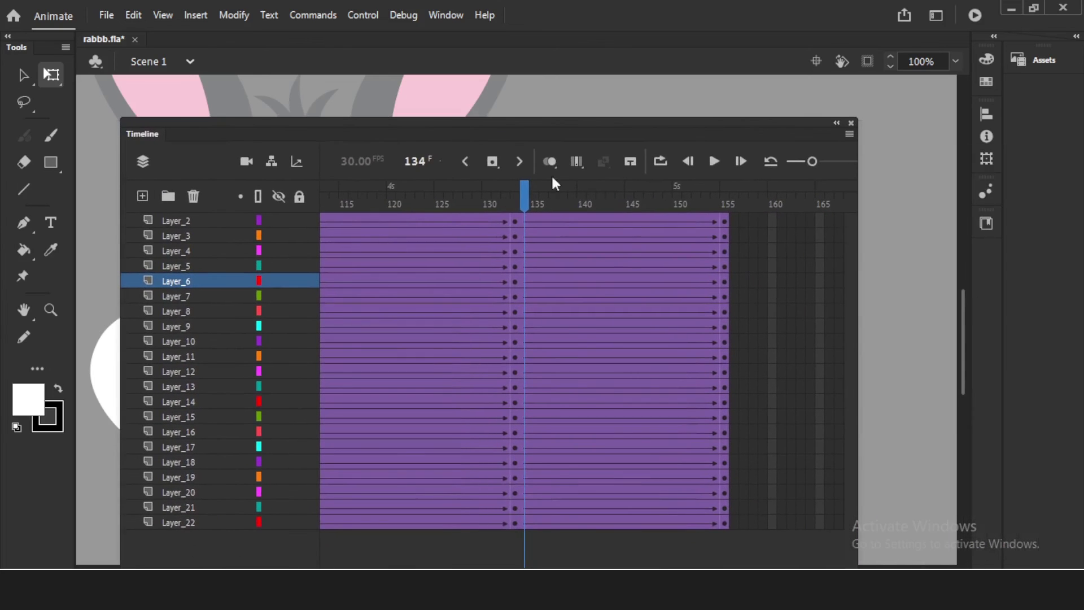
{"action": "left_click_drag", "start_coordinate": [581, 142], "coordinate": [547, 100]}
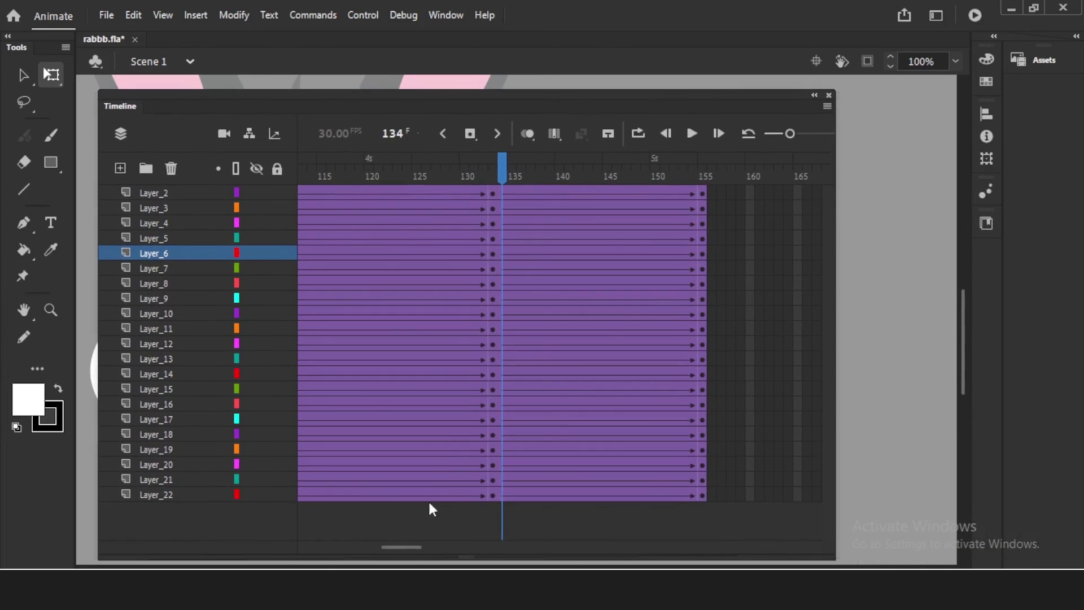
{"action": "left_click_drag", "start_coordinate": [407, 546], "coordinate": [427, 546]}
{"action": "left_click_drag", "start_coordinate": [421, 175], "coordinate": [445, 176]}
{"action": "left_click_drag", "start_coordinate": [636, 193], "coordinate": [635, 489]}
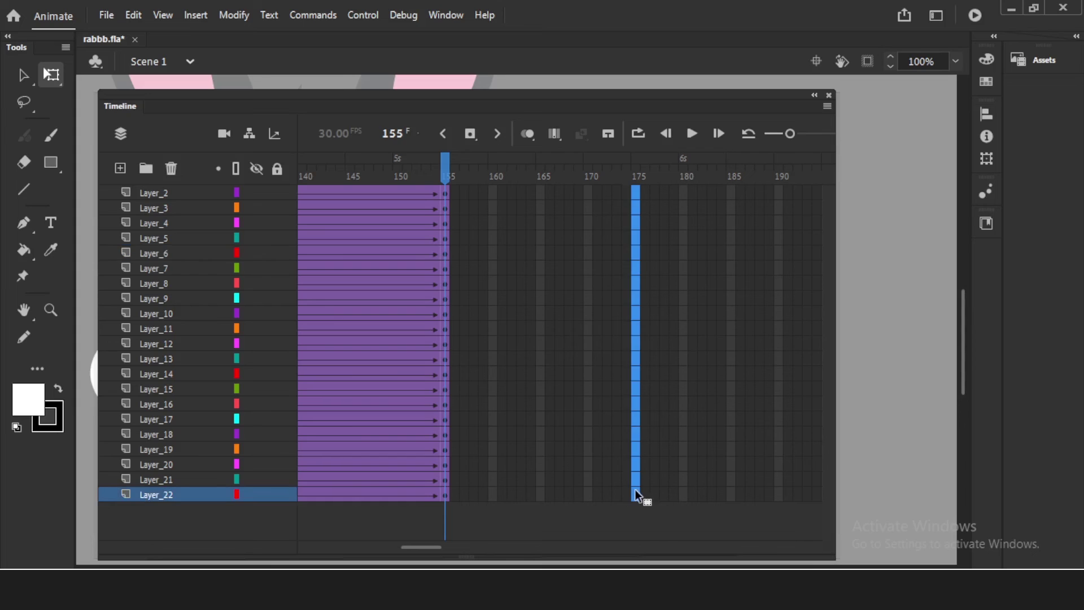
{"action": "key", "text": "F6"}
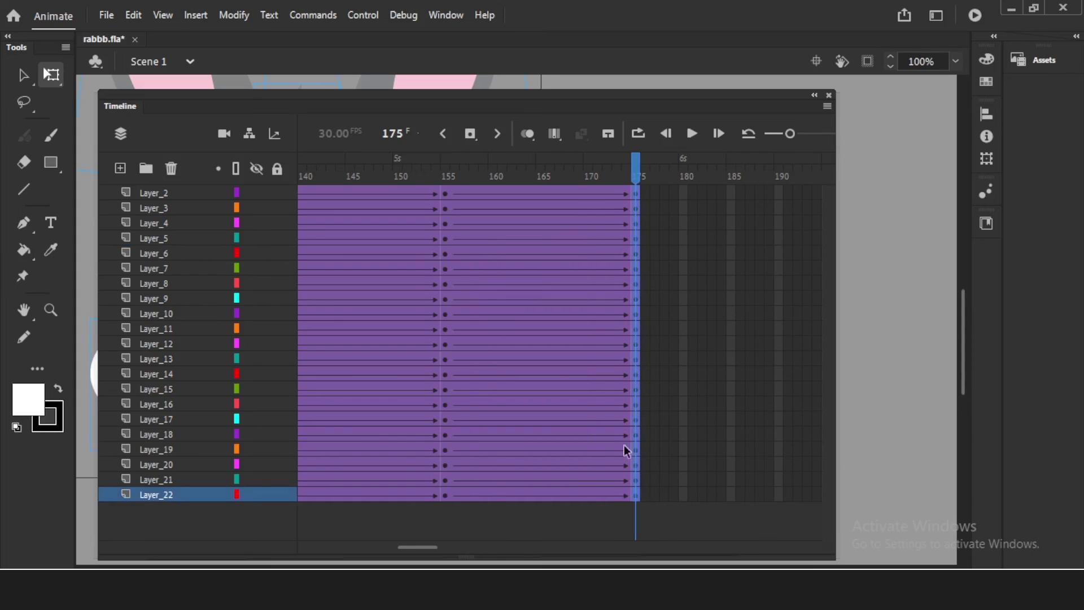
- Check the front-facing pose at frame 133 and copy its keyframes on all layers to frame 190
{"action": "left_click", "coordinate": [445, 176]}
{"action": "scroll", "coordinate": [425, 547], "scroll_direction": "left", "scroll_amount": 5}
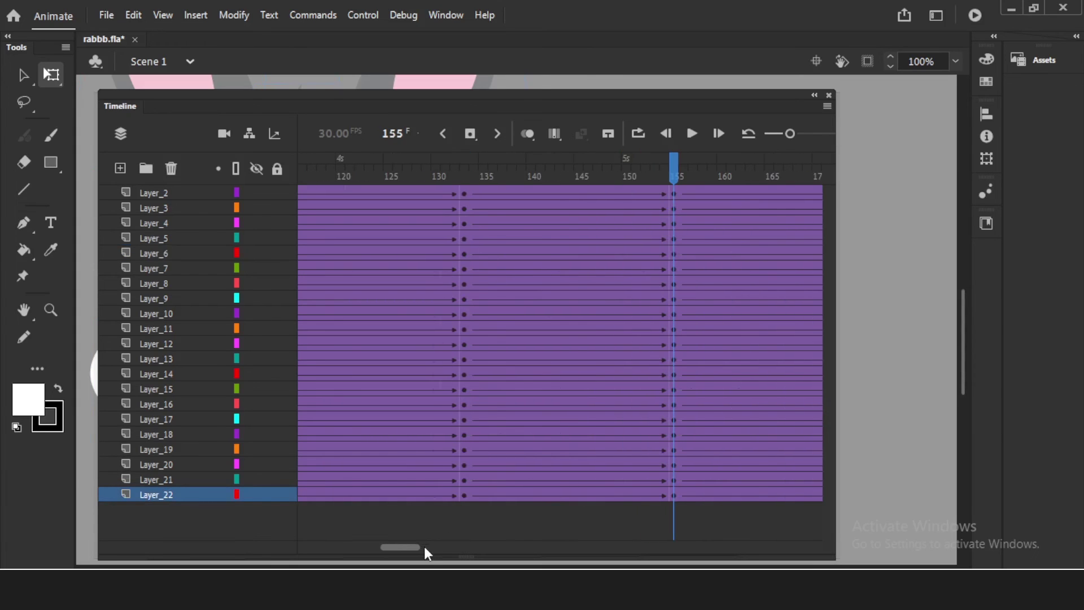
{"action": "left_click", "coordinate": [445, 190]}
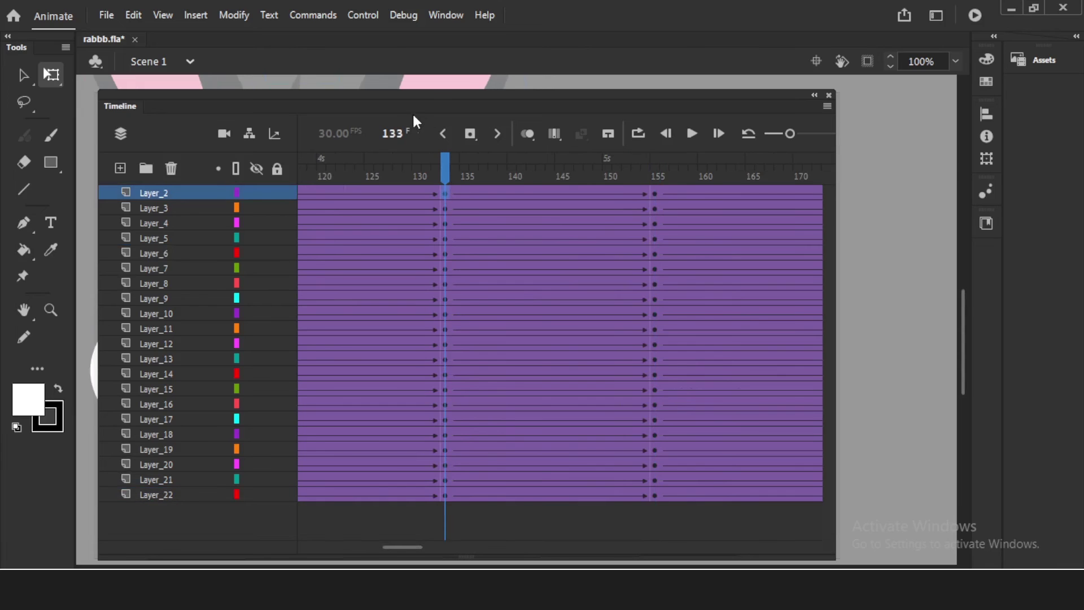
{"action": "double_click", "coordinate": [120, 108]}
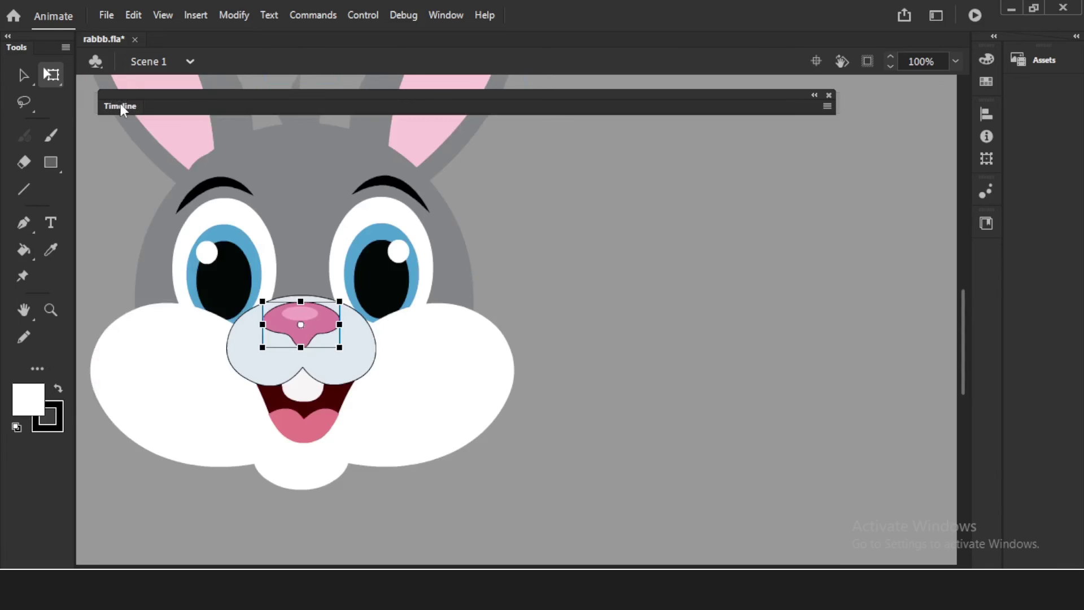
{"action": "left_click", "coordinate": [120, 106]}
{"action": "left_click", "coordinate": [513, 223]}
{"action": "left_click", "coordinate": [445, 193]}
{"action": "left_click_drag", "start_coordinate": [446, 192], "coordinate": [655, 497]}
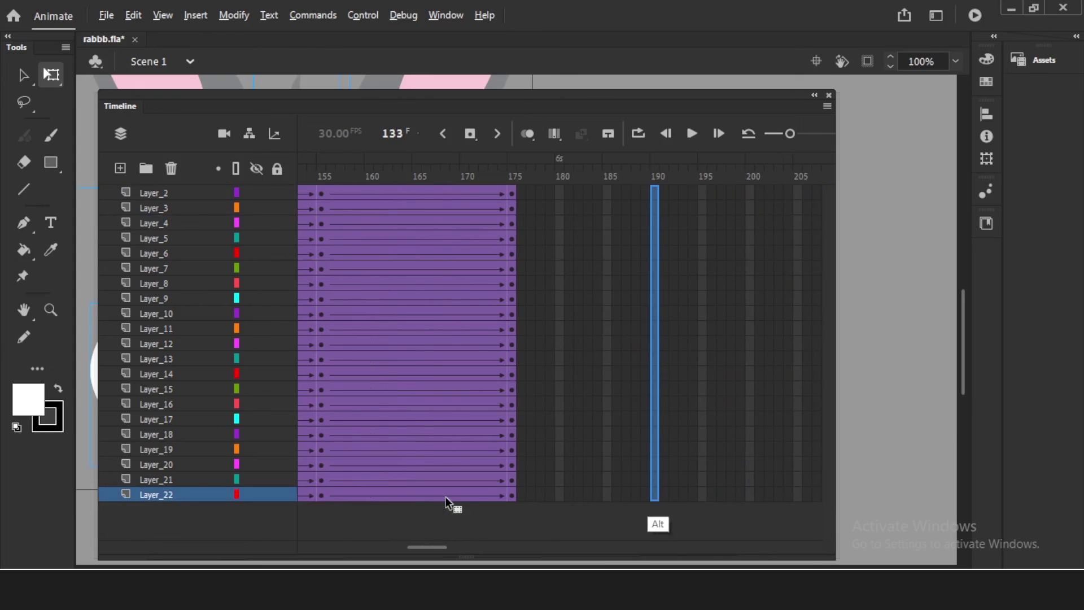
{"action": "left_click_drag", "start_coordinate": [446, 502], "coordinate": [652, 524]}
{"action": "left_click", "coordinate": [653, 526]}
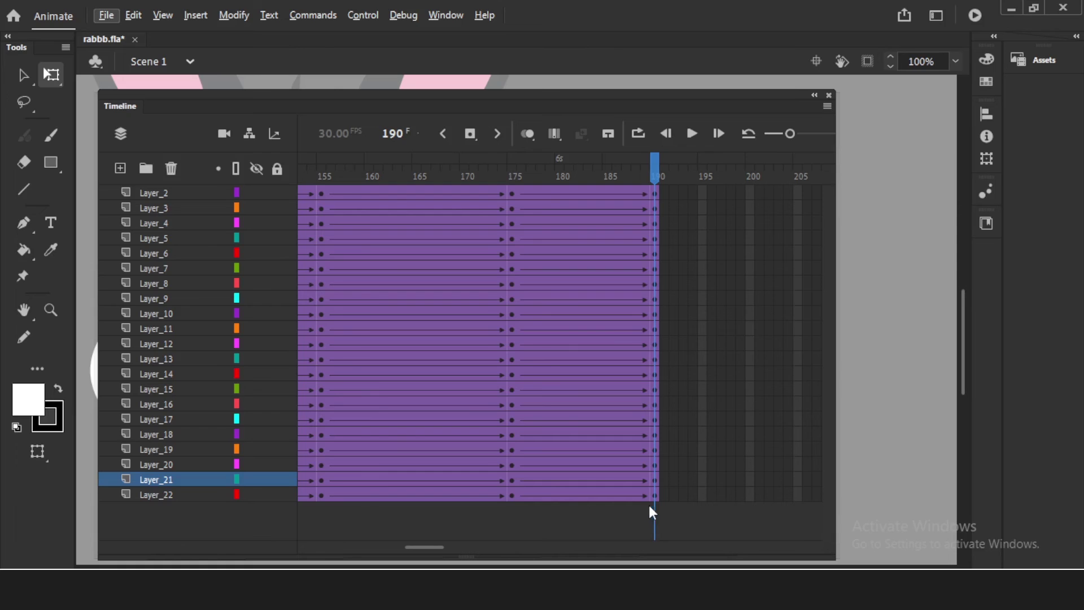
- Insert keyframes on all layers at frame 210
{"action": "left_click_drag", "start_coordinate": [430, 545], "coordinate": [453, 546]}
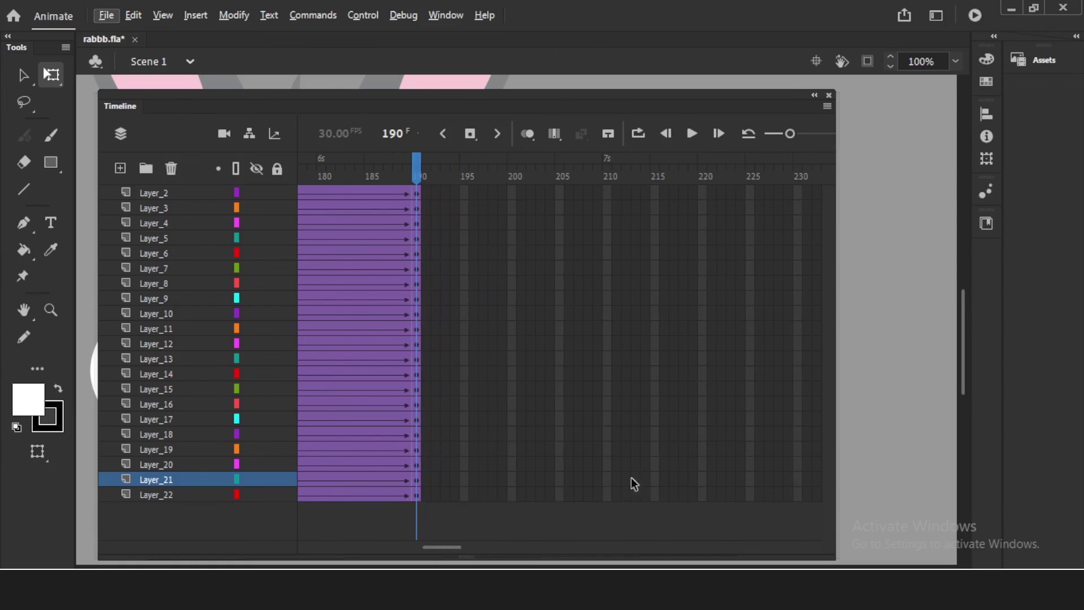
{"action": "left_click_drag", "start_coordinate": [606, 494], "coordinate": [611, 195]}
{"action": "key", "text": "F5"}
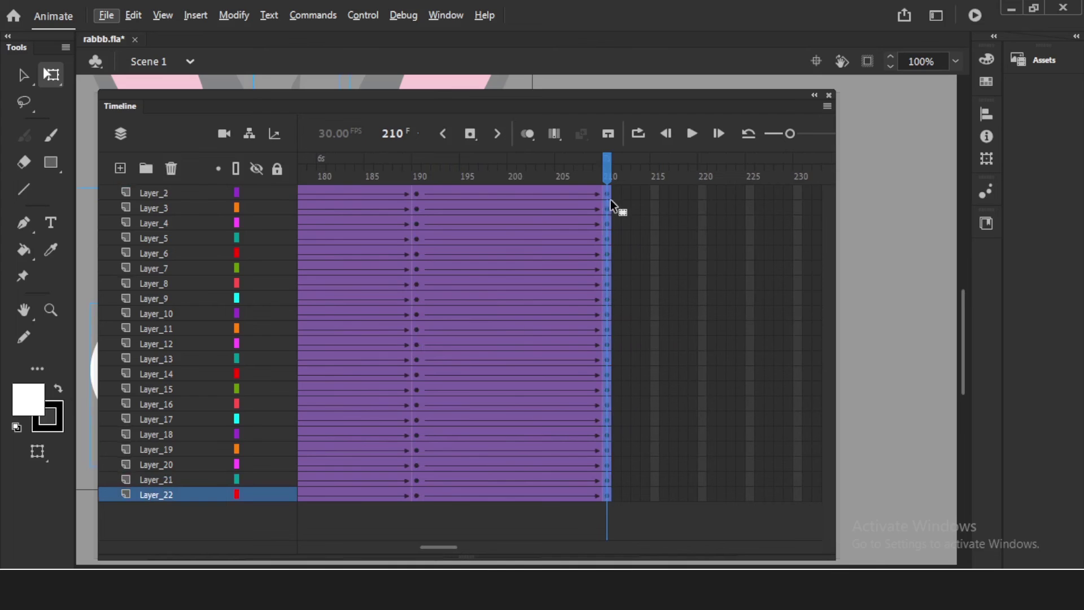
- Uncover the rabbit's head and move the hair tuft slightly down at frame 210
{"action": "double_click", "coordinate": [123, 108]}
{"action": "left_click", "coordinate": [661, 262]}
{"action": "left_click_drag", "start_coordinate": [479, 77], "coordinate": [593, 202]}
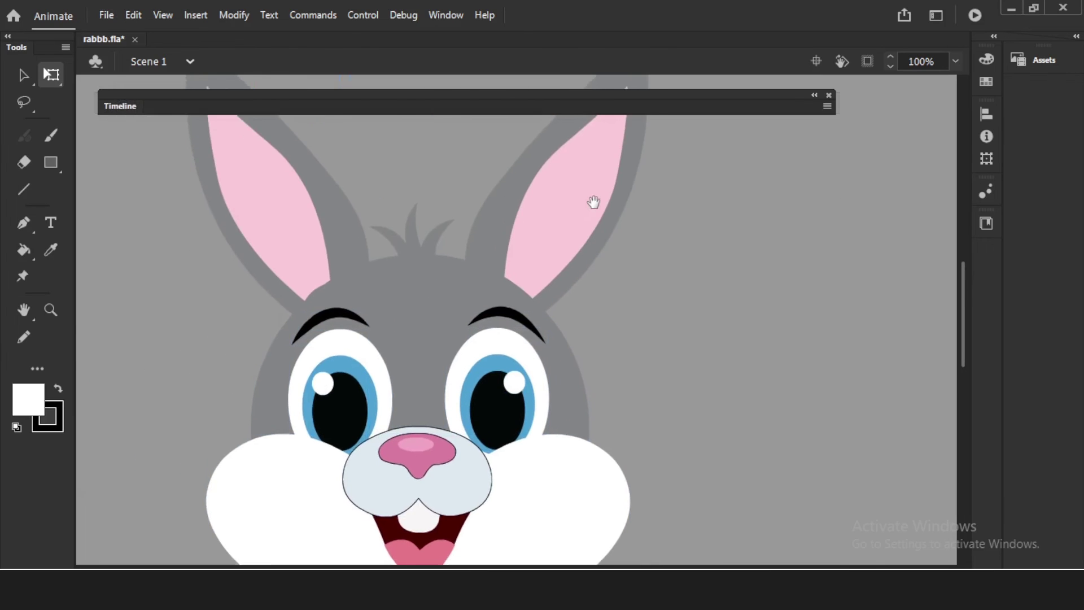
{"action": "scroll", "coordinate": [594, 202], "scroll_direction": "down", "scroll_amount": 2}
{"action": "left_click", "coordinate": [453, 188]}
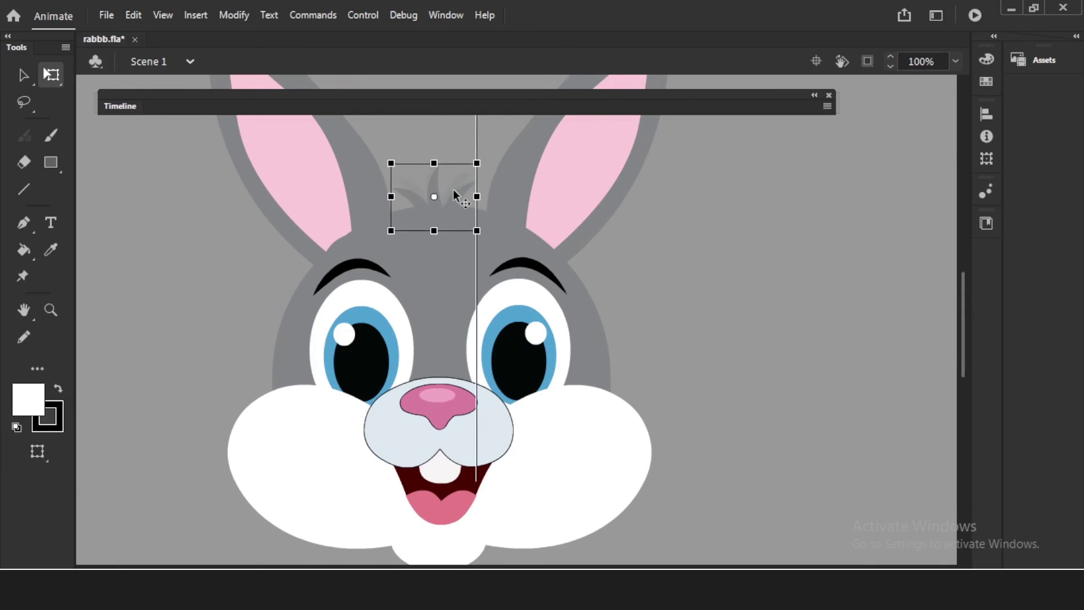
- Rotate the ear on the right side outward with Free Transform and fit its base against the head
{"action": "scroll", "coordinate": [587, 190], "scroll_direction": "up", "scroll_amount": 3}
{"action": "scroll", "coordinate": [587, 190], "scroll_direction": "up", "scroll_amount": 1}
{"action": "left_click", "coordinate": [624, 290]}
{"action": "left_click_drag", "start_coordinate": [704, 126], "coordinate": [745, 171]}
{"action": "left_click_drag", "start_coordinate": [646, 273], "coordinate": [642, 271]}
{"action": "key", "text": "ctrl+z"}
{"action": "key", "text": "ctrl+z"}
- Rotate the ear on the left side outward with Free Transform to mirror the other one and move it onto the head
{"action": "left_click", "coordinate": [302, 279]}
{"action": "left_click_drag", "start_coordinate": [429, 129], "coordinate": [378, 102]}
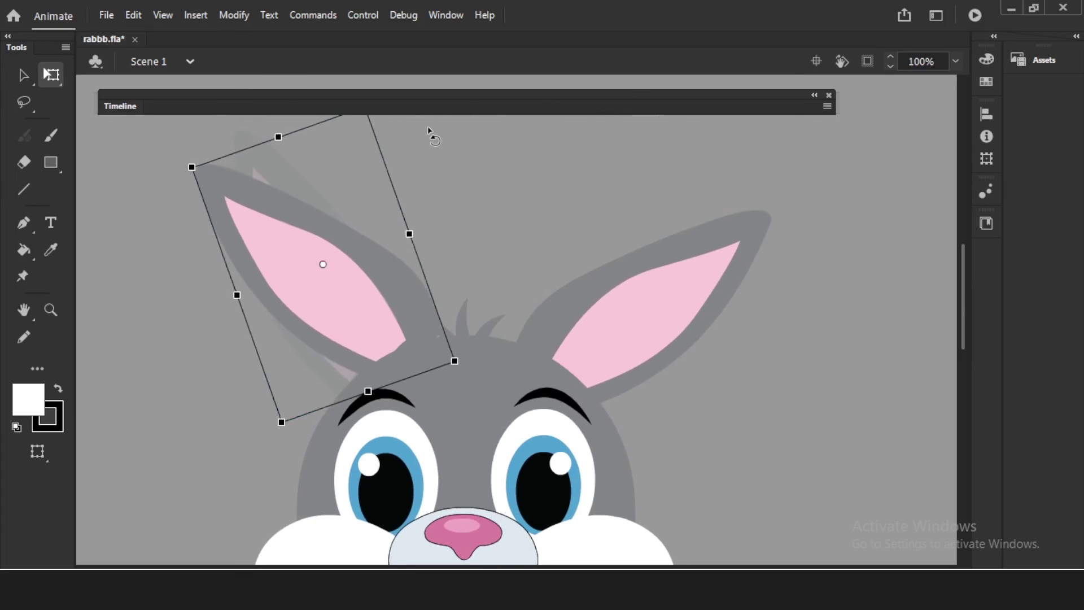
{"action": "left_click_drag", "start_coordinate": [312, 293], "coordinate": [290, 318]}
{"action": "key", "text": "ctrl+z"}
{"action": "left_click", "coordinate": [482, 258]}
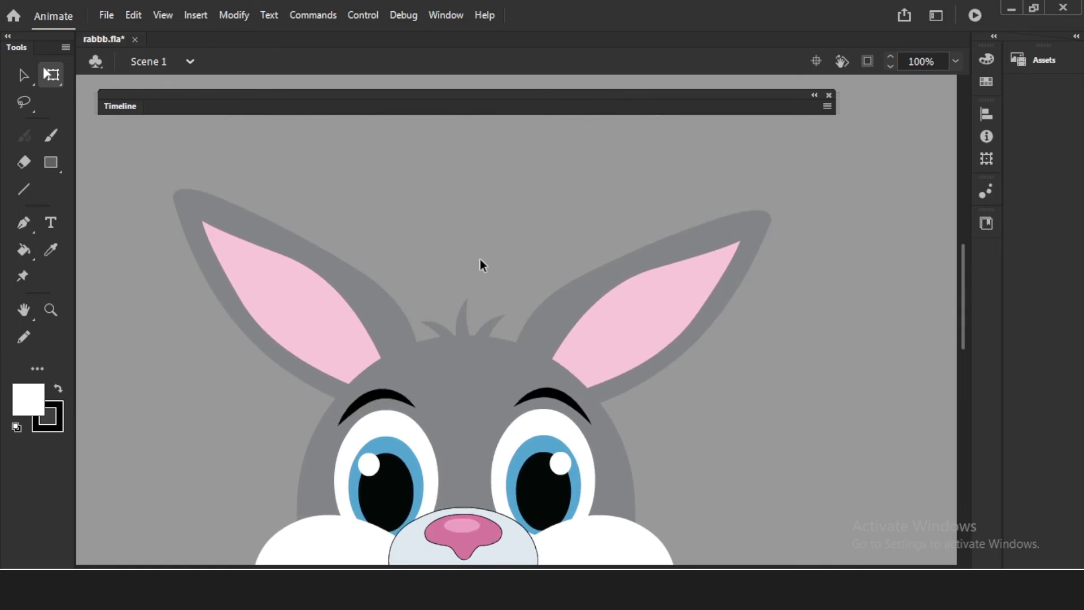
- Move both eyebrows up toward the base of the ears
{"action": "left_click_drag", "start_coordinate": [567, 421], "coordinate": [581, 324]}
{"action": "left_click_drag", "start_coordinate": [402, 293], "coordinate": [402, 292]}
{"action": "left_click_drag", "start_coordinate": [565, 296], "coordinate": [558, 278]}
- Select the whites, irises, pupils and highlights of both eyes and move them up beneath the eyebrows
{"action": "key", "text": "v"}
{"action": "left_click", "coordinate": [408, 327], "text": "shift"}
{"action": "left_click", "coordinate": [407, 348], "text": "shift"}
{"action": "left_click", "coordinate": [407, 381], "text": "shift"}
{"action": "left_click", "coordinate": [386, 366], "text": "shift"}
{"action": "left_click", "coordinate": [556, 385], "text": "shift"}
{"action": "left_click", "coordinate": [578, 363], "text": "shift"}
{"action": "left_click", "coordinate": [562, 341], "text": "shift"}
{"action": "left_click", "coordinate": [563, 314], "text": "shift"}
{"action": "left_click_drag", "start_coordinate": [561, 321], "coordinate": [563, 300]}
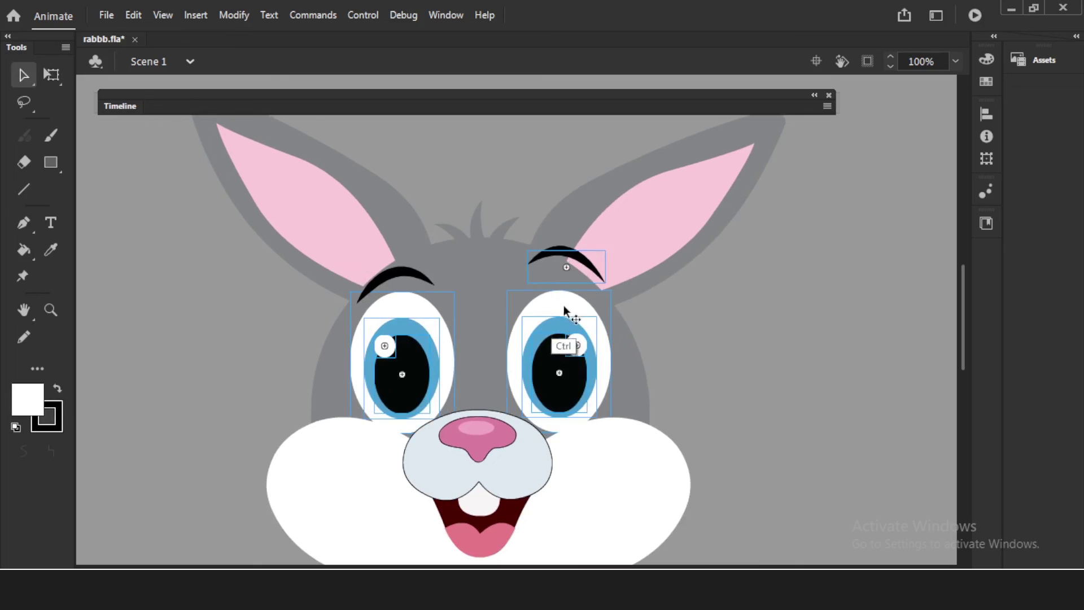
{"action": "key", "text": "ctrl+z"}
{"action": "left_click_drag", "start_coordinate": [561, 318], "coordinate": [560, 317]}
{"action": "left_click", "coordinate": [691, 332]}
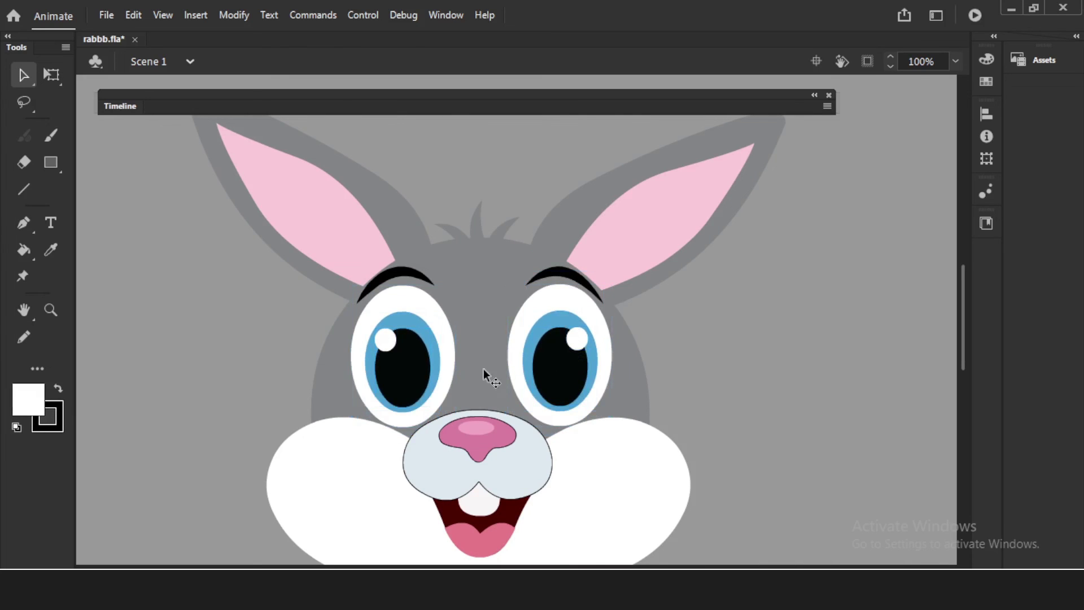
- Move the irises, pupils and highlights up to the upper edge of the eye whites so the rabbit looks up
{"action": "left_click", "coordinate": [411, 352], "text": "shift"}
{"action": "left_click", "coordinate": [415, 324], "text": "shift"}
{"action": "left_click", "coordinate": [384, 339], "text": "shift"}
{"action": "left_click", "coordinate": [577, 339], "text": "shift"}
{"action": "left_click_drag", "start_coordinate": [562, 370], "coordinate": [564, 326]}
{"action": "left_click", "coordinate": [684, 335]}
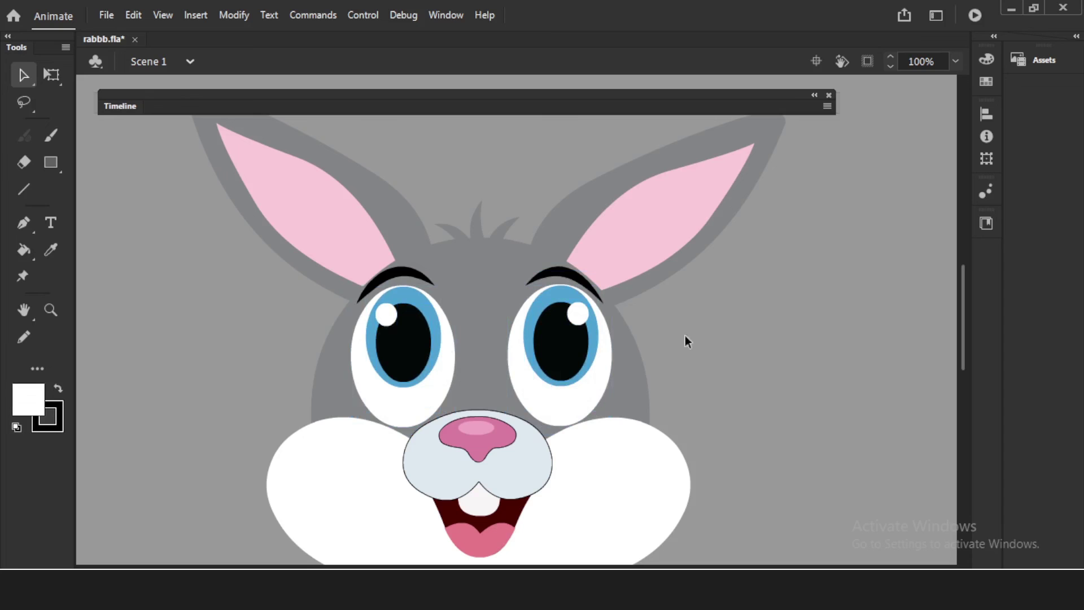
- Move the nose, muzzle, teeth and mouth up on the face
{"action": "left_click", "coordinate": [484, 428]}
{"action": "left_click", "coordinate": [508, 474], "text": "shift"}
{"action": "mouse_move", "coordinate": [521, 463]}
{"action": "left_mouse_down"}
{"action": "mouse_move", "coordinate": [520, 489]}
{"action": "mouse_move", "coordinate": [520, 473]}
{"action": "left_mouse_up"}
{"action": "left_click", "coordinate": [477, 491]}
{"action": "left_click", "coordinate": [723, 385]}
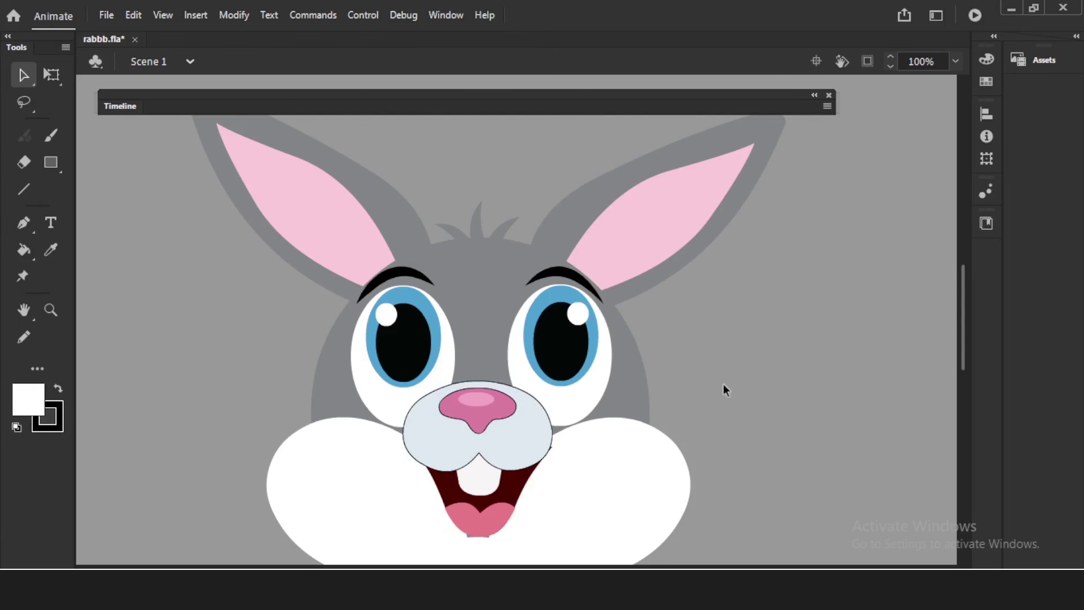
- Move the white cheeks up and shrink them slightly in height and width with Free Transform
{"action": "scroll", "coordinate": [690, 397], "scroll_direction": "down", "scroll_amount": 3}
{"action": "left_click", "coordinate": [632, 397]}
{"action": "left_click_drag", "start_coordinate": [620, 391], "coordinate": [624, 407]}
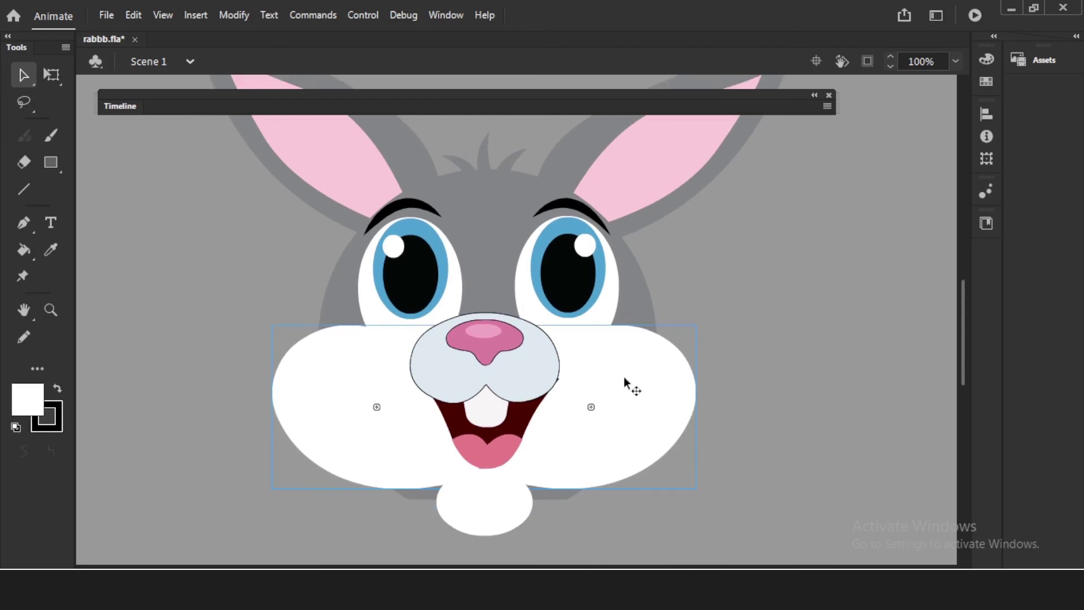
{"action": "key", "text": "q"}
{"action": "left_click_drag", "start_coordinate": [485, 326], "coordinate": [486, 329]}
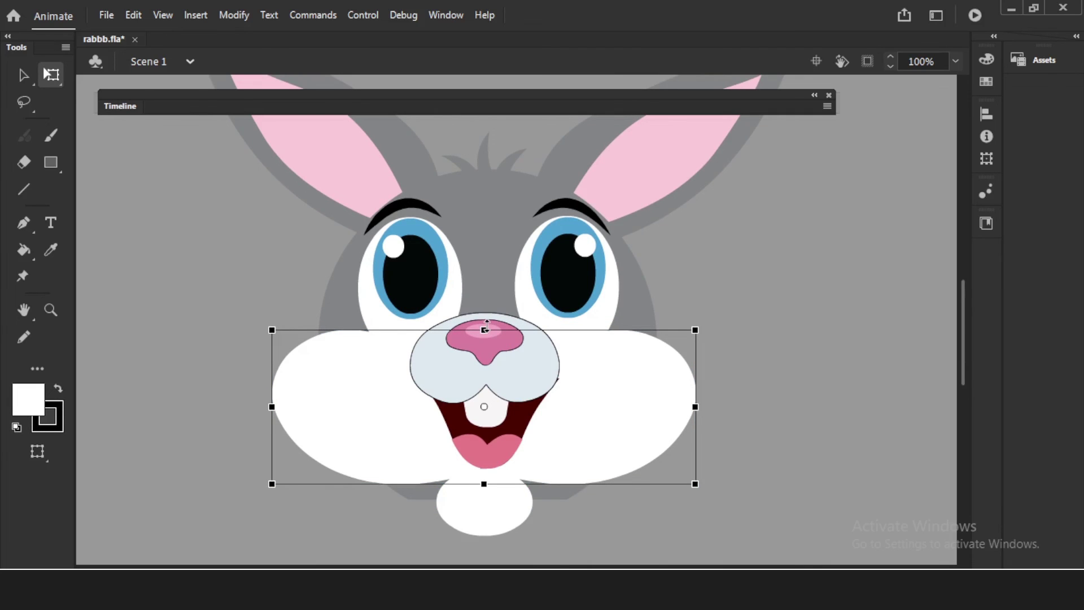
{"action": "left_click_drag", "start_coordinate": [272, 406], "coordinate": [283, 406]}
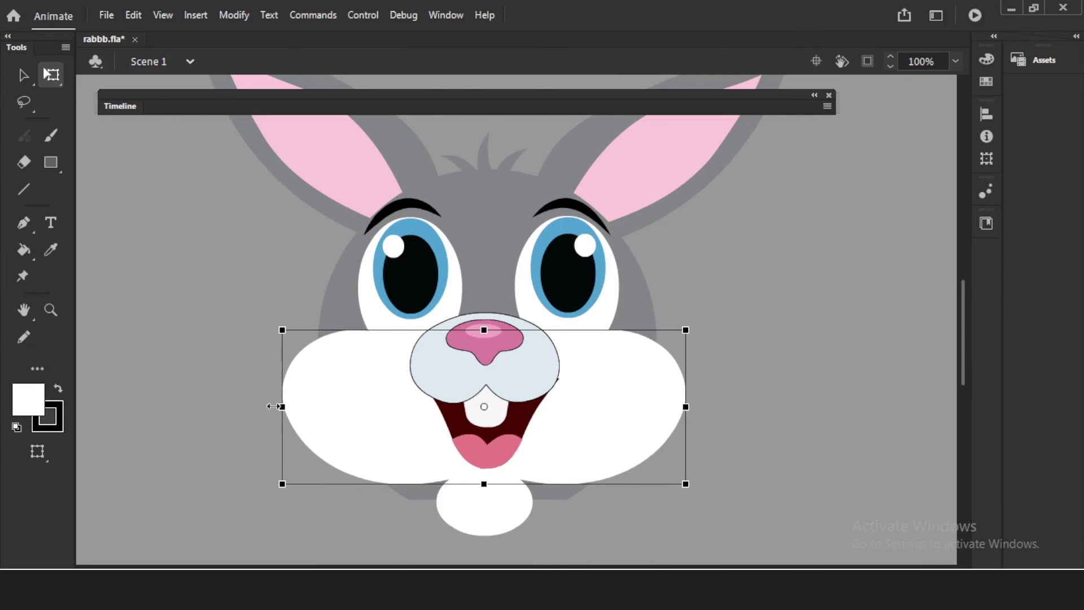
{"action": "left_click", "coordinate": [730, 356]}
- Move the chin up beneath the mouth and shorten the grey head at its lower edge so it hides behind the cheeks
{"action": "left_click_drag", "start_coordinate": [509, 511], "coordinate": [511, 487]}
{"action": "left_click", "coordinate": [561, 511]}
{"action": "left_click", "coordinate": [552, 494]}
{"action": "left_click_drag", "start_coordinate": [486, 498], "coordinate": [488, 483]}
{"action": "key", "text": "Up"}
{"action": "key", "text": "Up"}
{"action": "key", "text": "Up"}
{"action": "left_click", "coordinate": [762, 370]}
- Reopen the Timeline, move it beside the face and play the new head-up tween from frame 190
{"action": "left_click", "coordinate": [129, 108]}
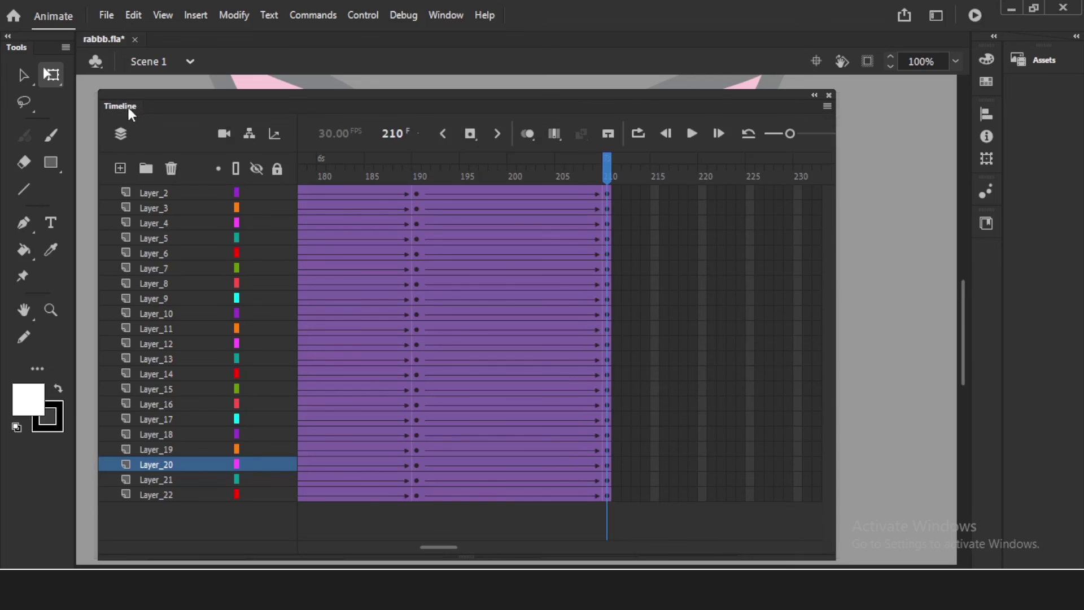
{"action": "left_click", "coordinate": [415, 177]}
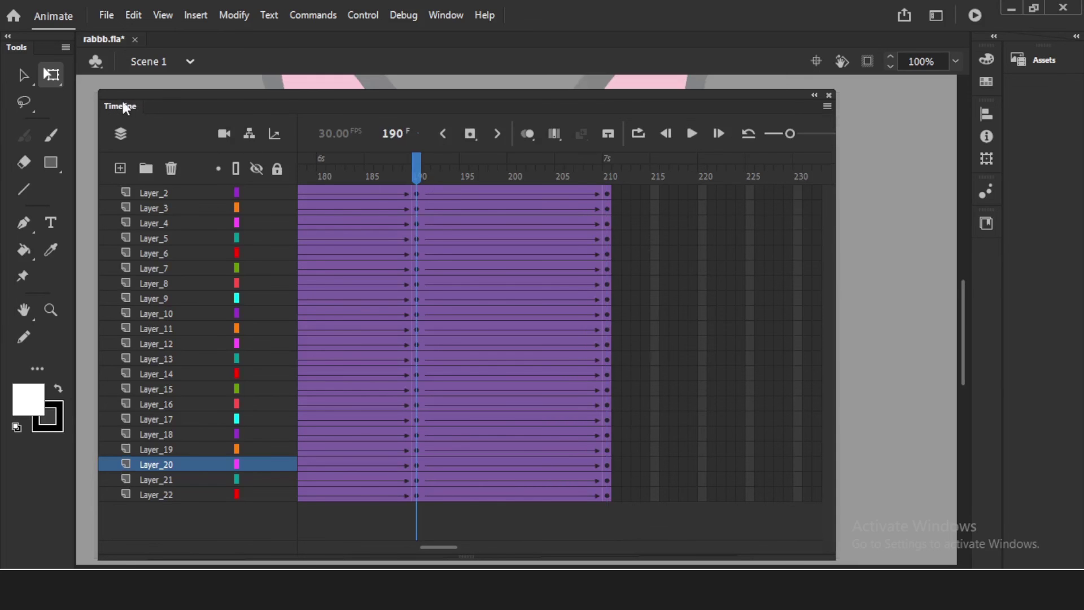
{"action": "left_click_drag", "start_coordinate": [117, 104], "coordinate": [700, 149]}
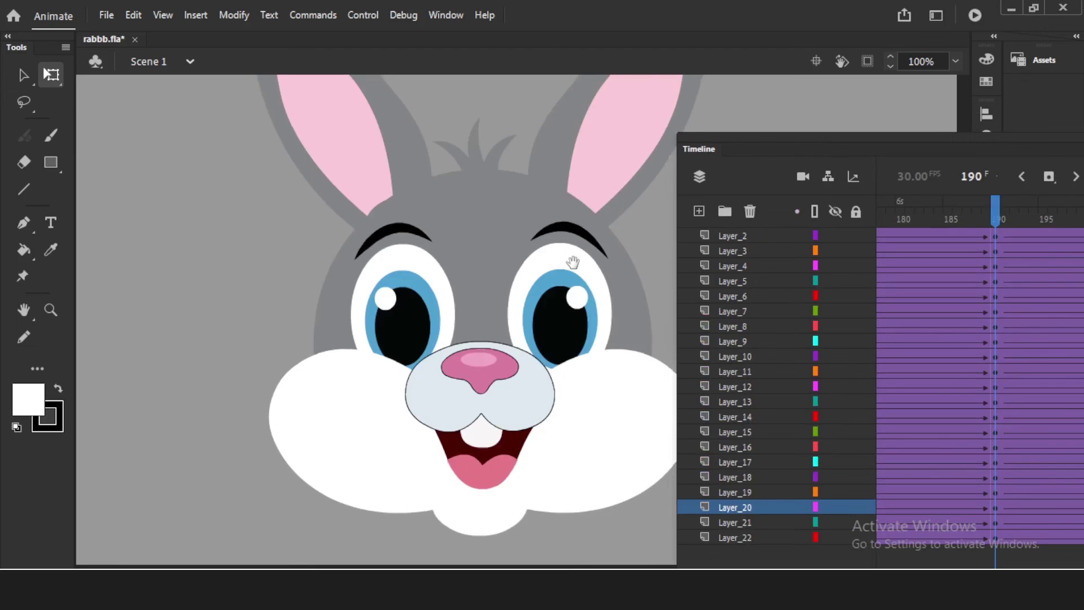
{"action": "key", "text": "Return"}
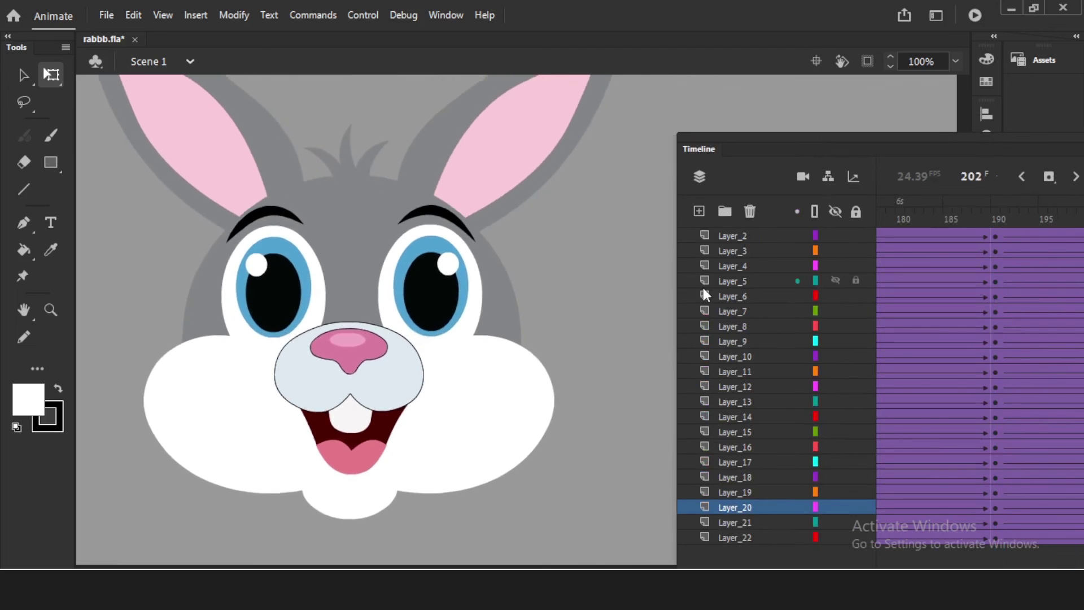
{"action": "left_click", "coordinate": [995, 224]}
{"action": "key", "text": "Return"}
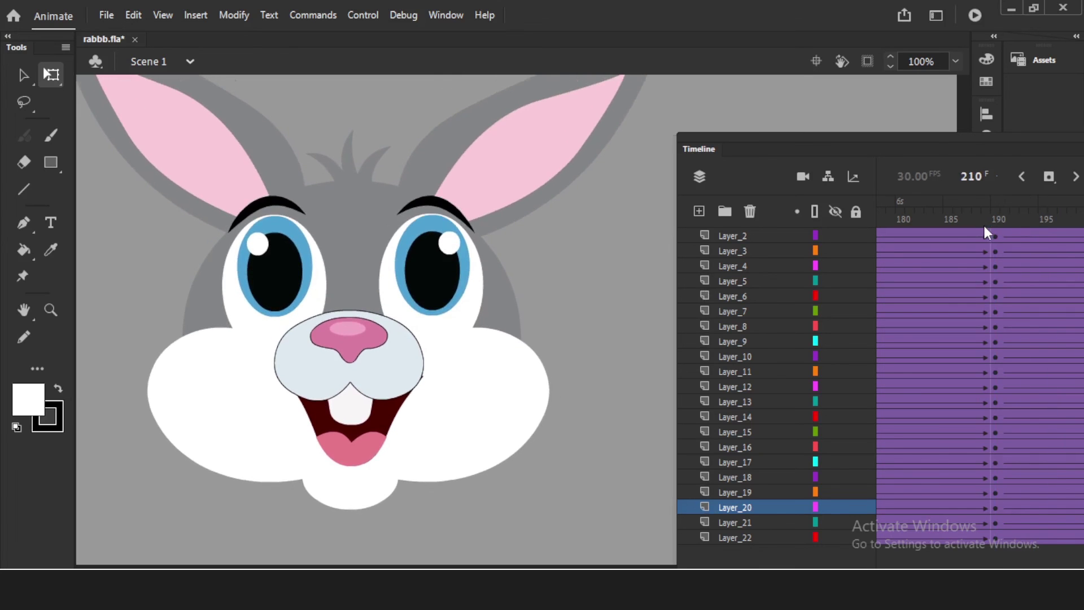
{"action": "key", "text": "Return"}
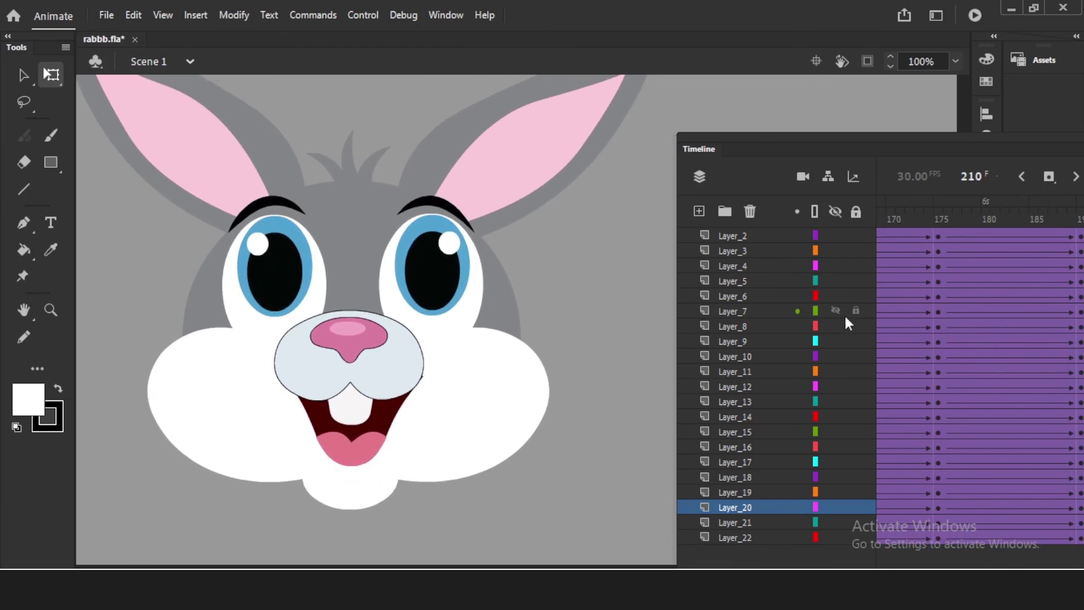
- Copy the front-facing keyframes of all layers from frame 190 to frame 214
{"action": "left_click_drag", "start_coordinate": [744, 146], "coordinate": [507, 121]}
{"action": "left_click", "coordinate": [845, 192]}
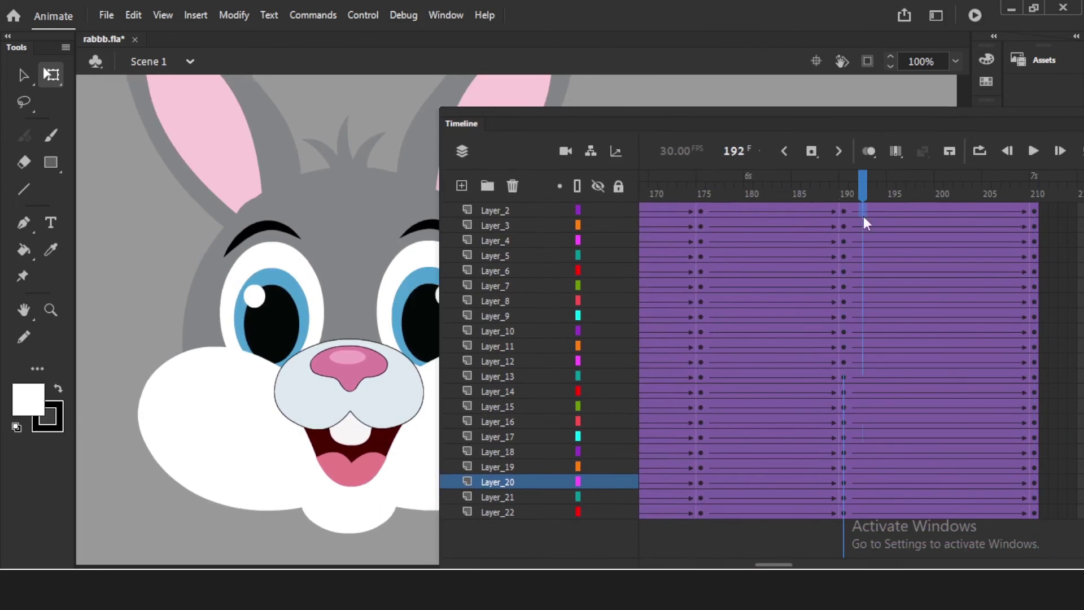
{"action": "left_click", "coordinate": [845, 211], "text": "shift"}
{"action": "mouse_move", "coordinate": [844, 212]}
{"action": "left_mouse_down"}
{"action": "mouse_move", "coordinate": [845, 513]}
{"action": "mouse_move", "coordinate": [1072, 503]}
{"action": "left_mouse_up"}
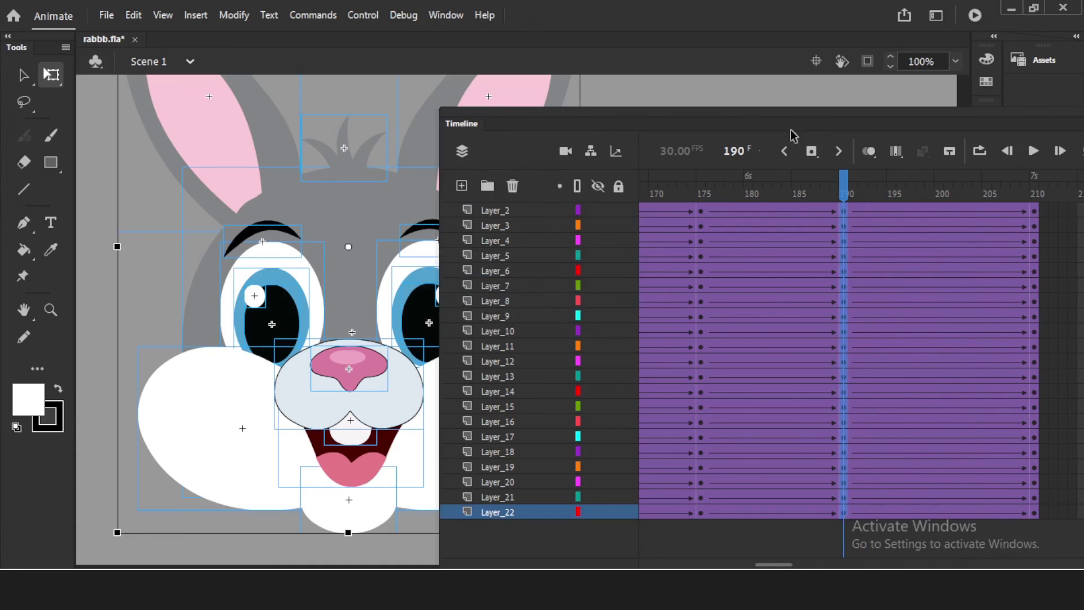
{"action": "left_click_drag", "start_coordinate": [684, 120], "coordinate": [526, 131]}
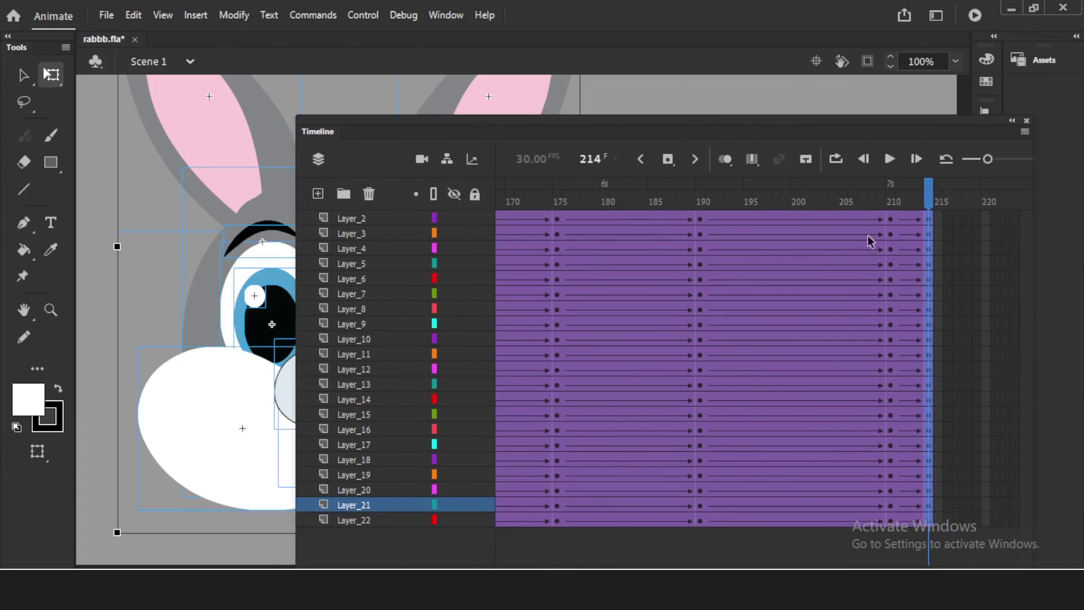
- Lengthen the return tween by inserting nine sets of frames at frame 212 across all layers, and test the movie
{"action": "left_click", "coordinate": [906, 220]}
{"action": "left_click", "coordinate": [906, 517]}
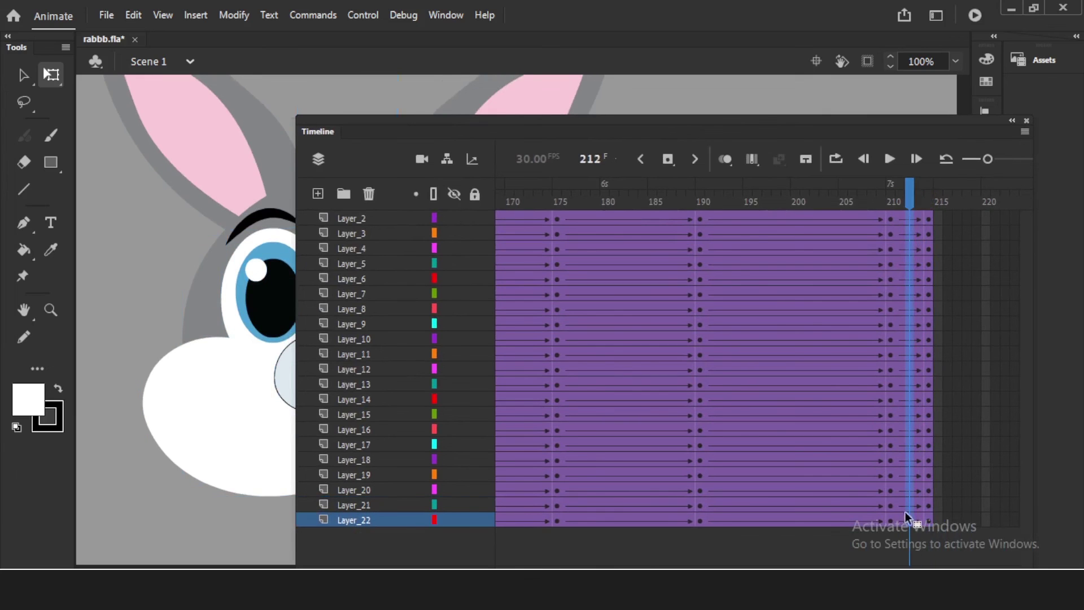
{"action": "key", "text": "F5"}
{"action": "key", "text": "F5"}
{"action": "key", "text": "F5"}
{"action": "key", "text": "F5"}
{"action": "key", "text": "F5"}
{"action": "key", "text": "F5"}
{"action": "key", "text": "F5"}
{"action": "key", "text": "F5"}
{"action": "key", "text": "F5"}
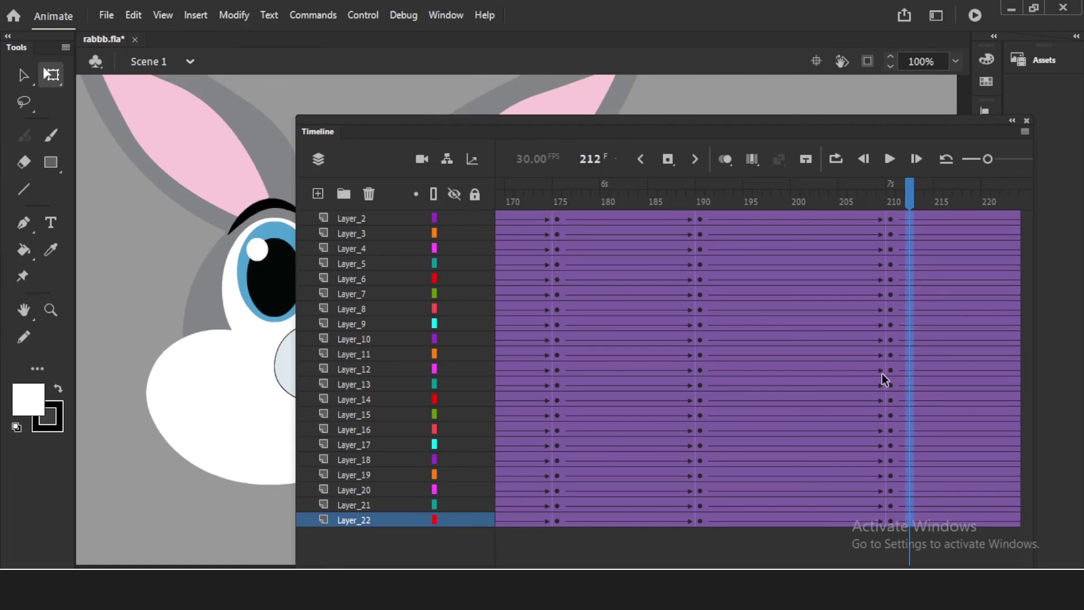
{"action": "key", "text": "ctrl+Return"}
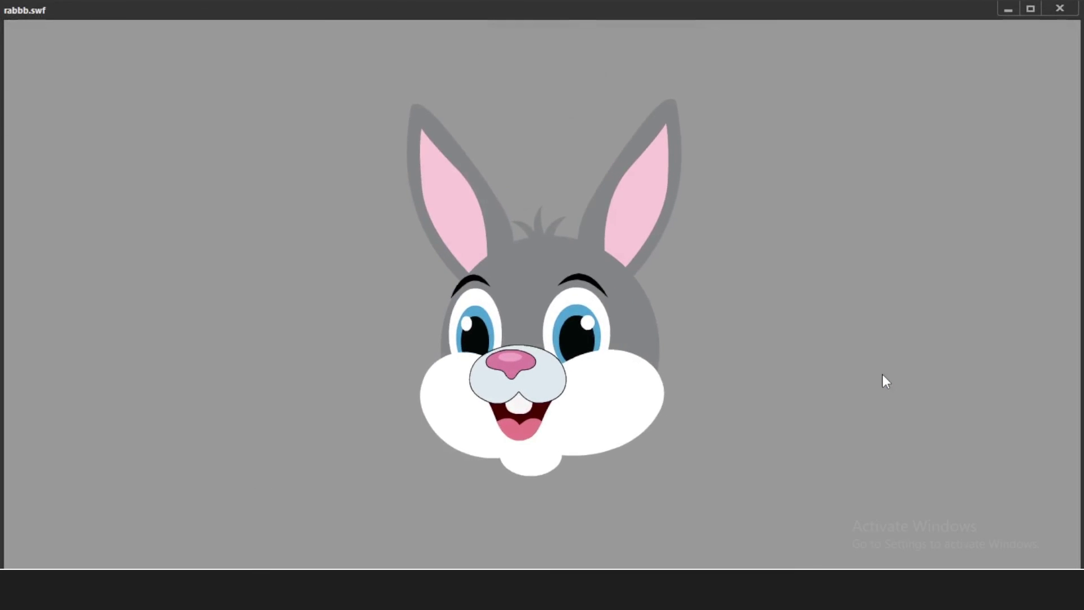